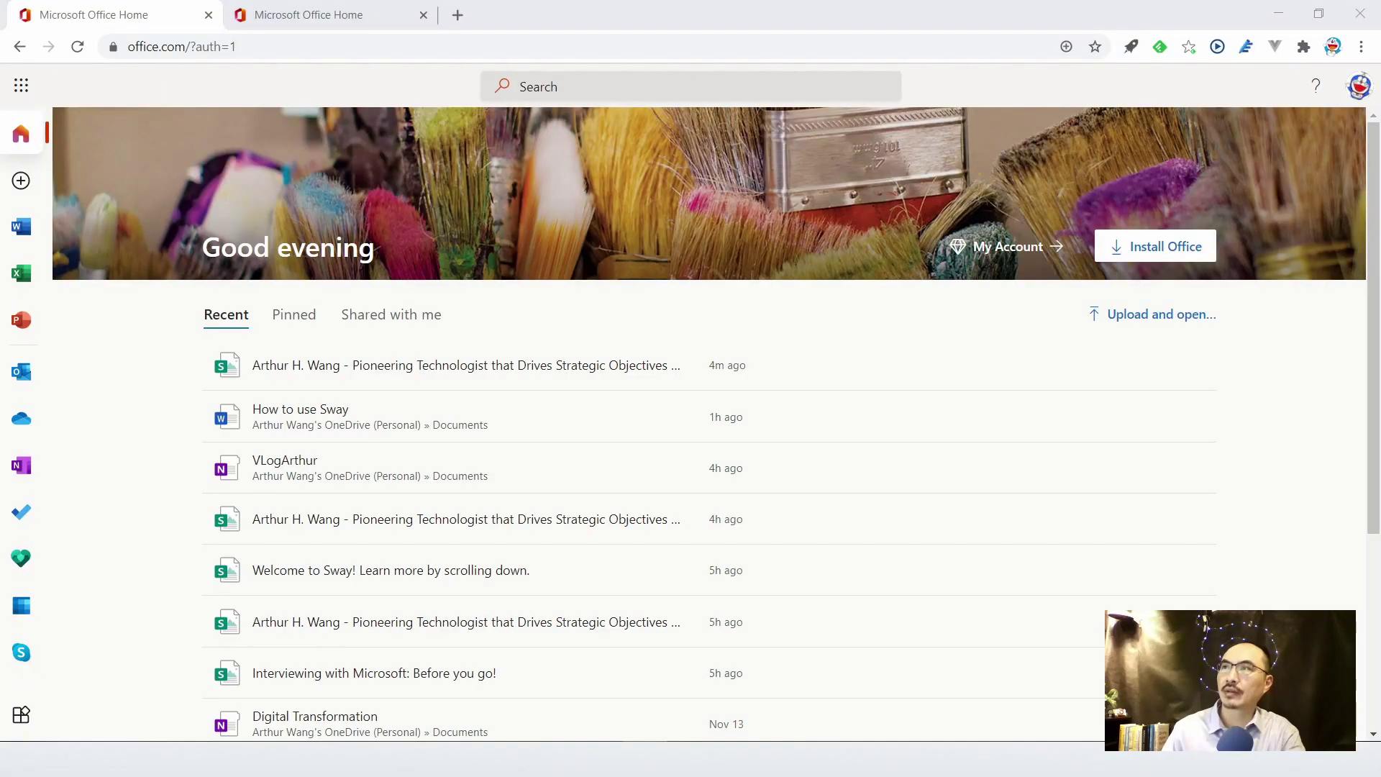
# Step: Launch Sway from the All apps list in the Microsoft 365 app launcher
pyautogui.click(235, 49)
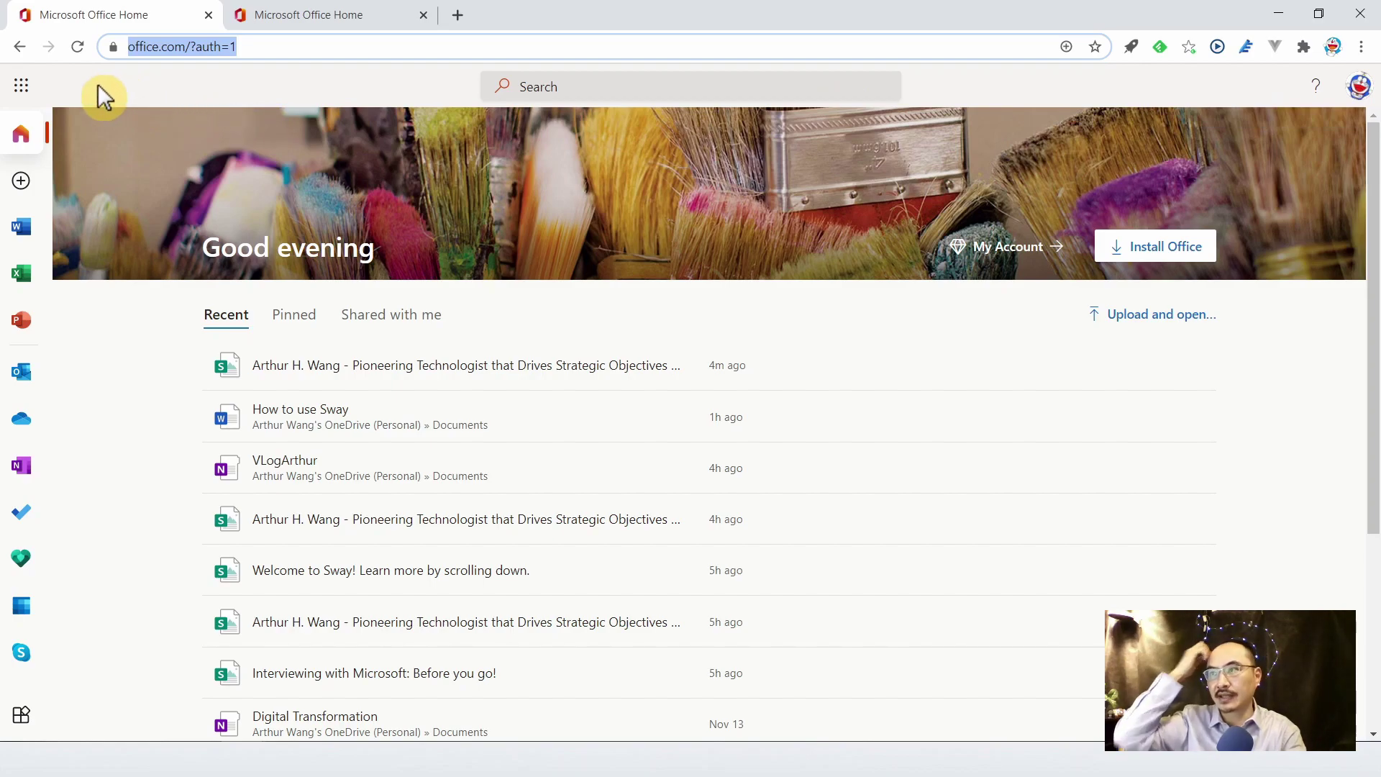
pyautogui.click(21, 90)
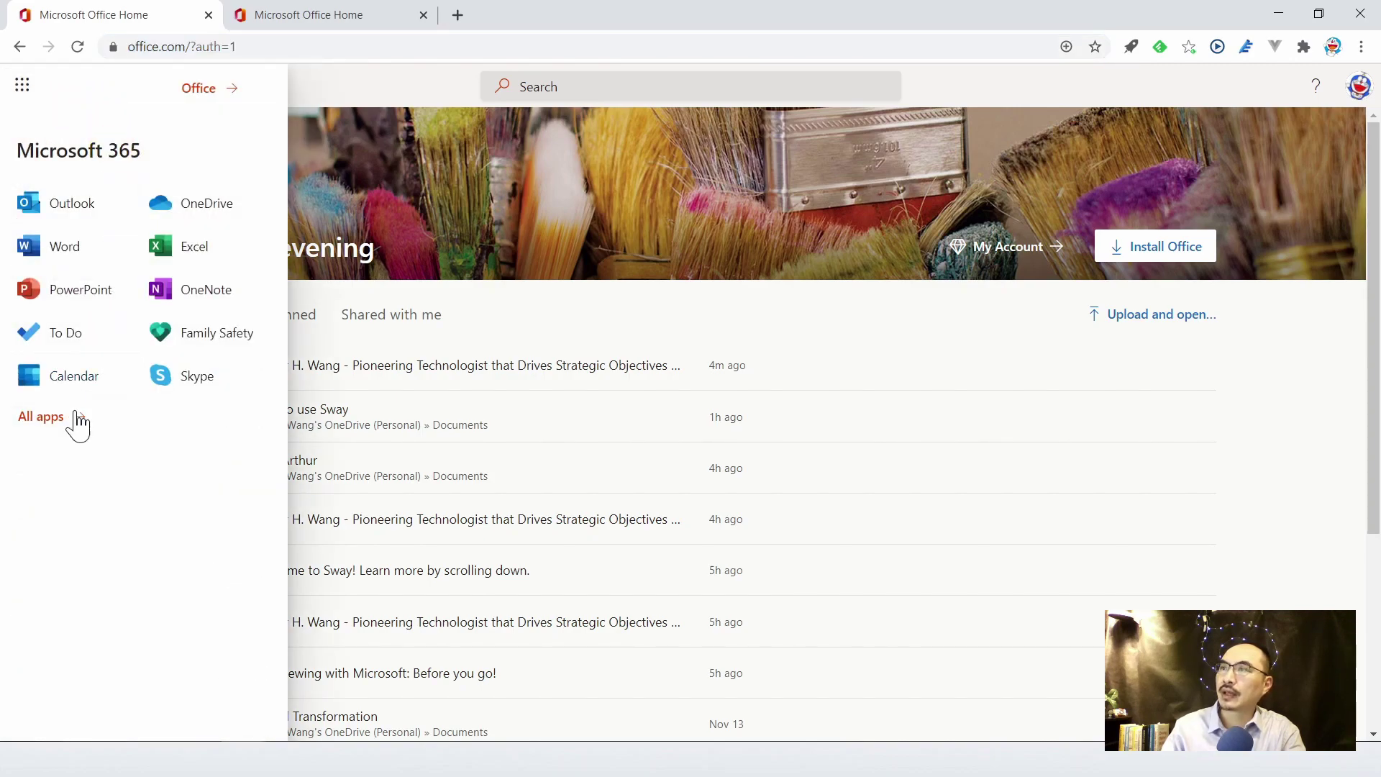
pyautogui.click(49, 420)
pyautogui.scroll(-2, 61, 461)
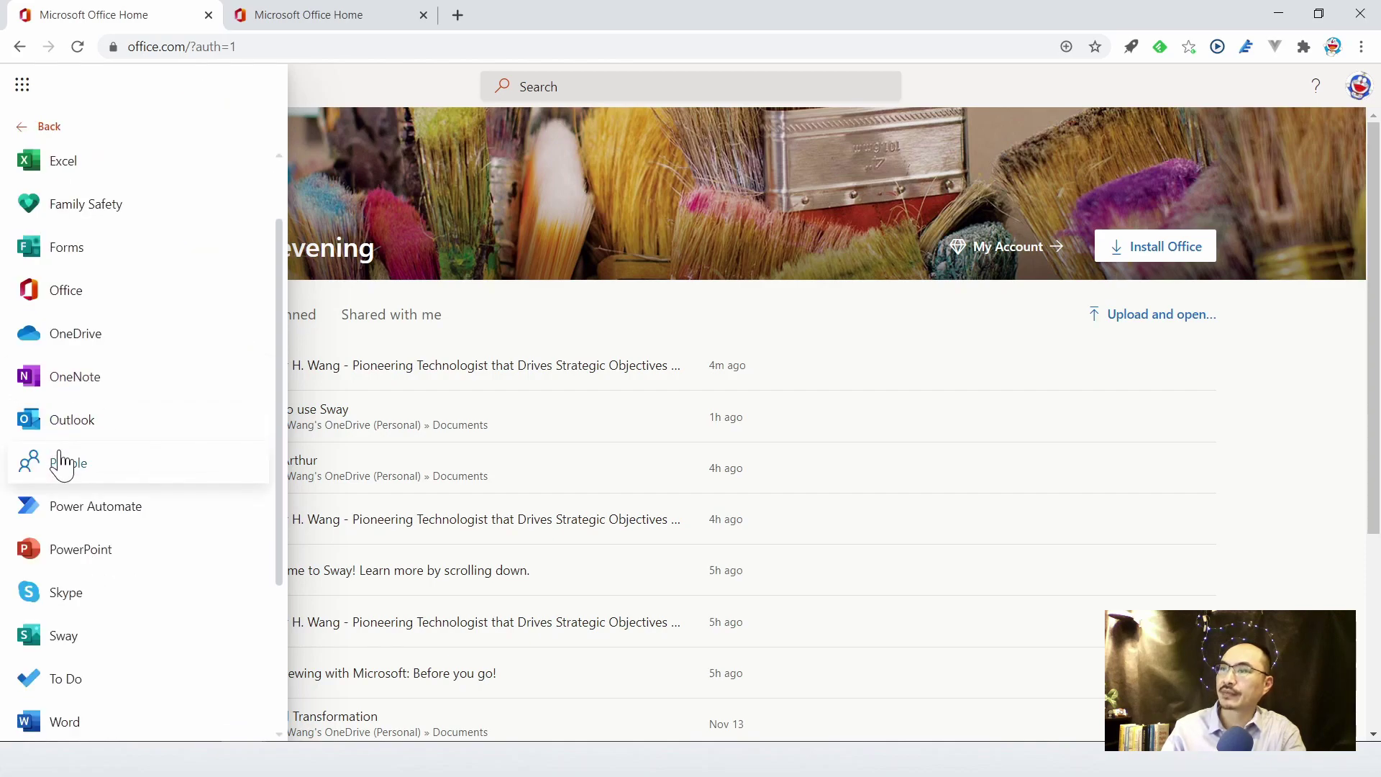
pyautogui.scroll(-3, 77, 459)
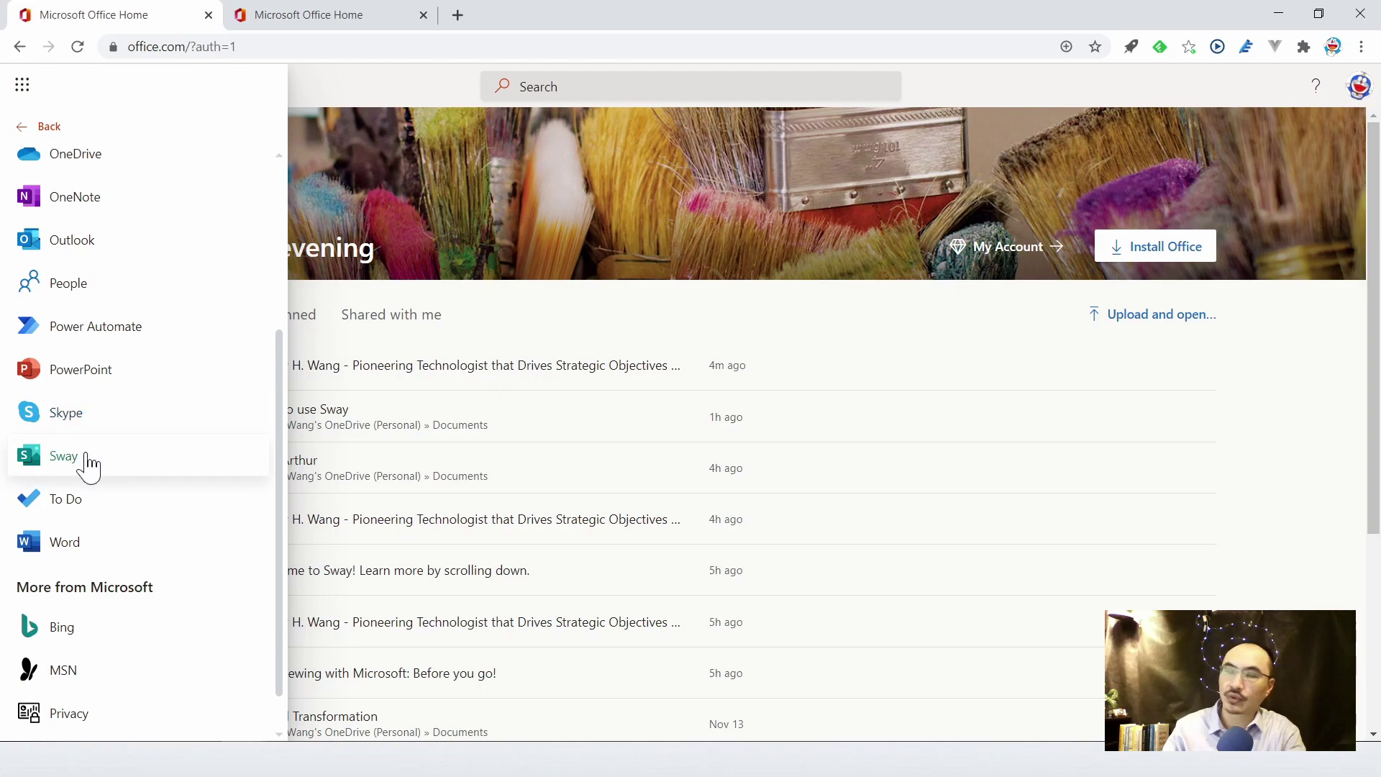
pyautogui.click(70, 464)
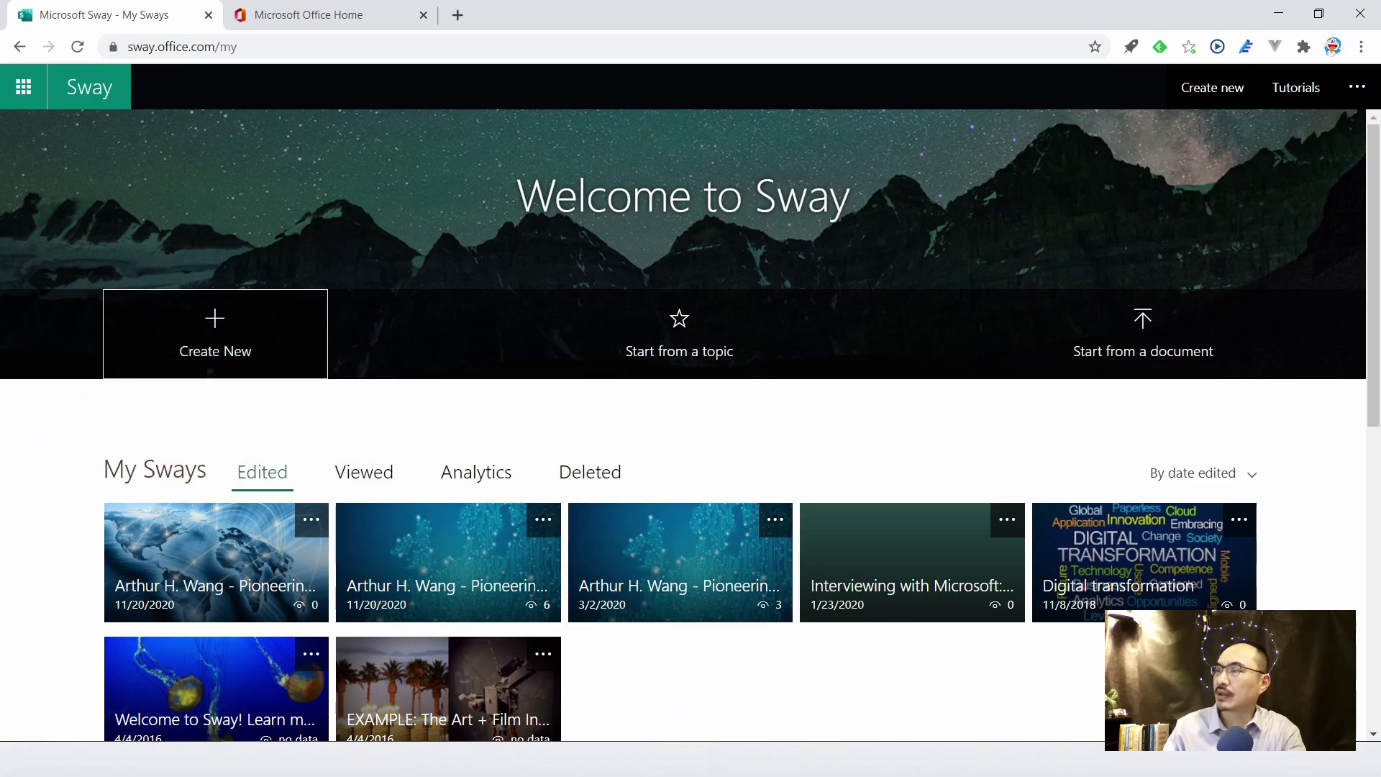
# Step: Scroll down and back up to look over the My Sways gallery once it loads
pyautogui.scroll(-1, 658, 702)
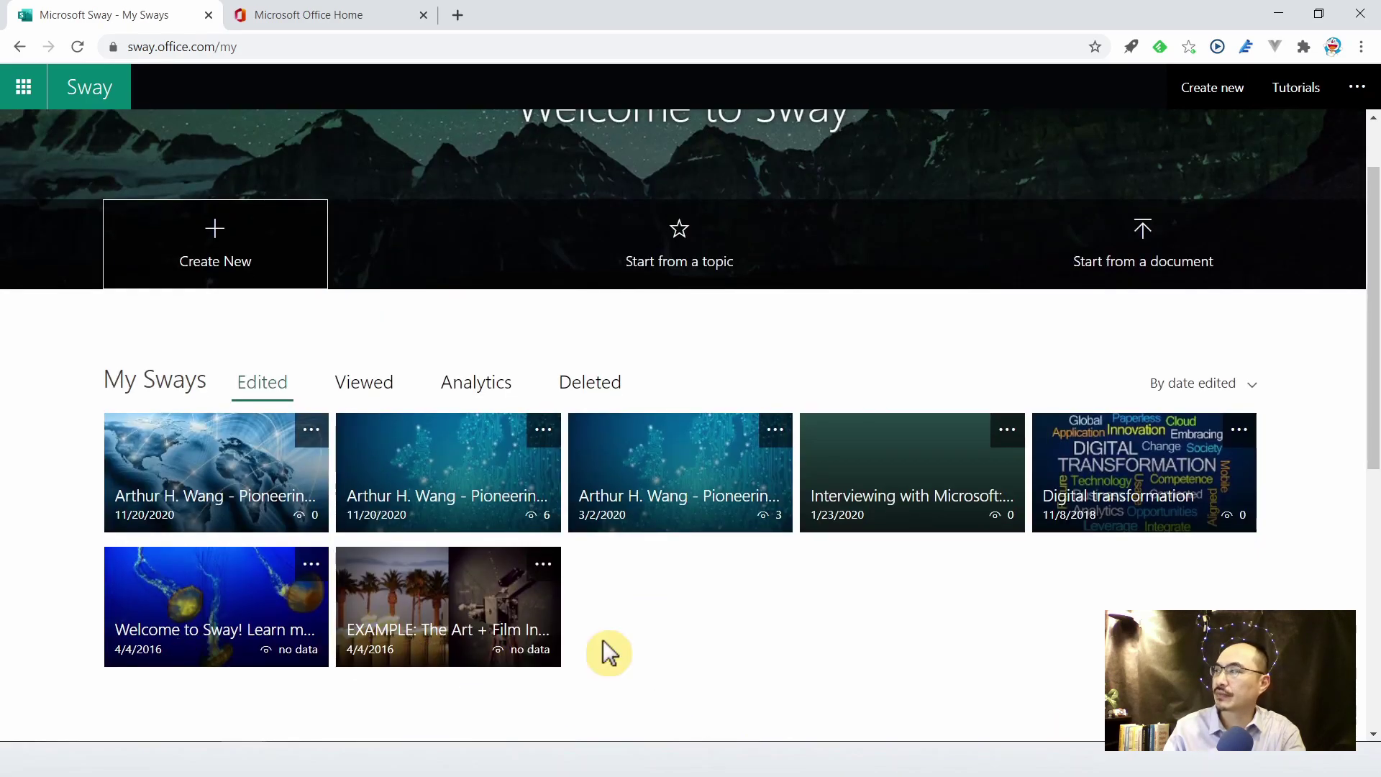
pyautogui.scroll(1, 607, 642)
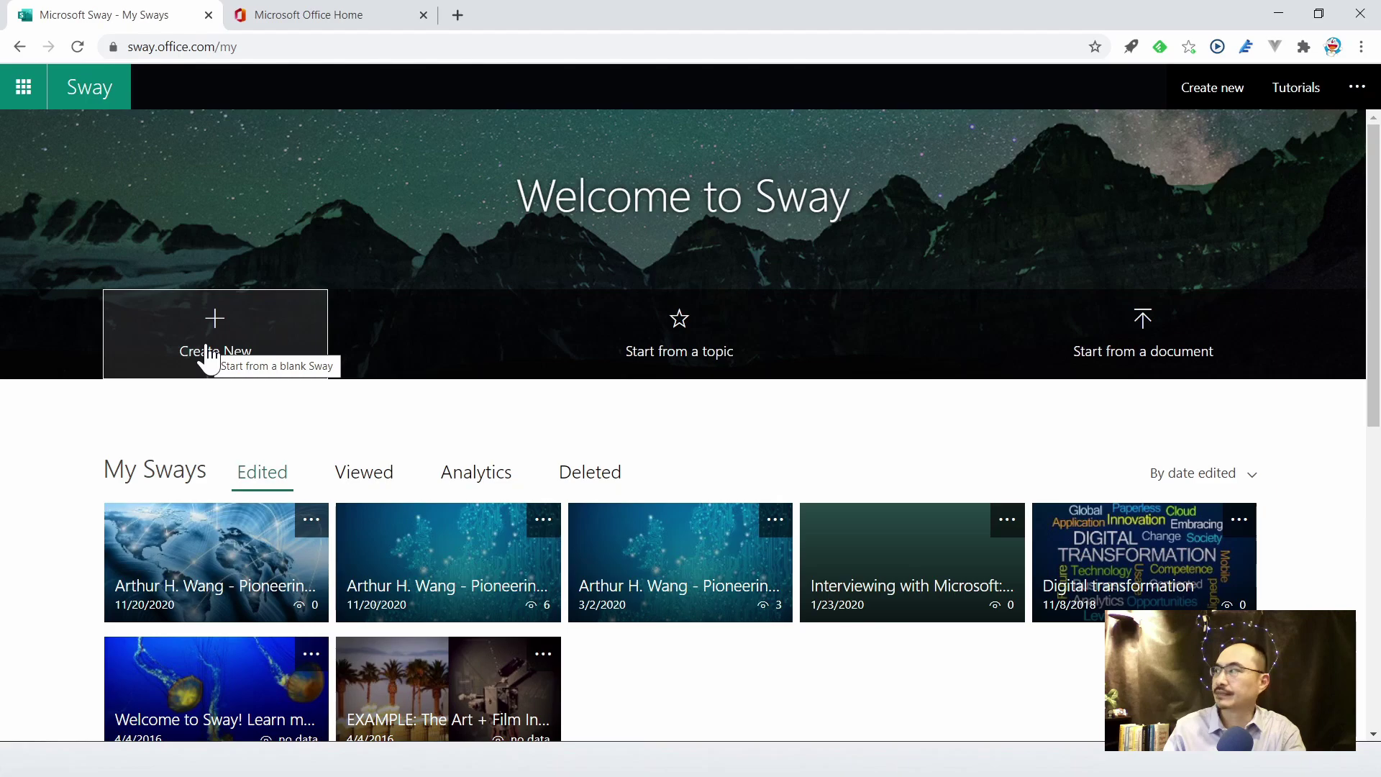
pyautogui.click(209, 353)
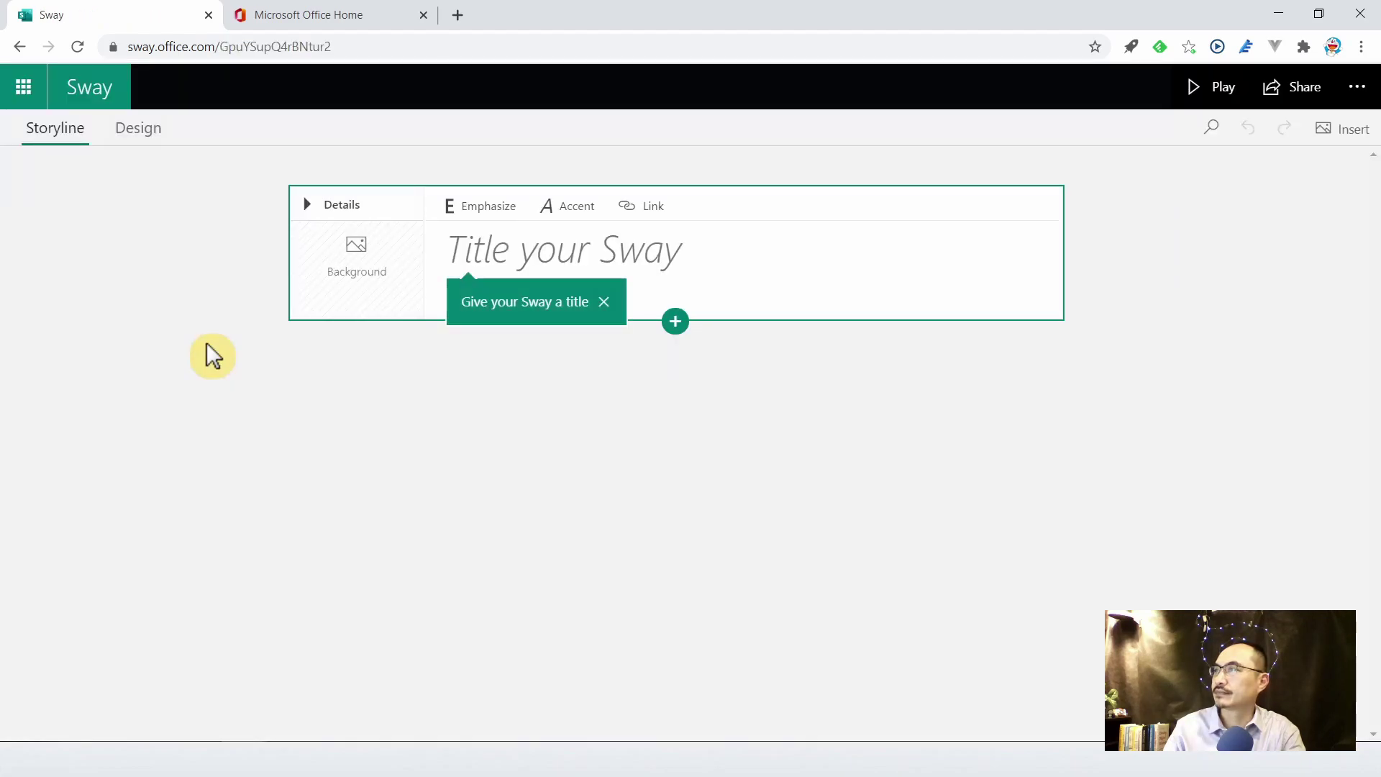
pyautogui.hotkey('ctrl', 'v')
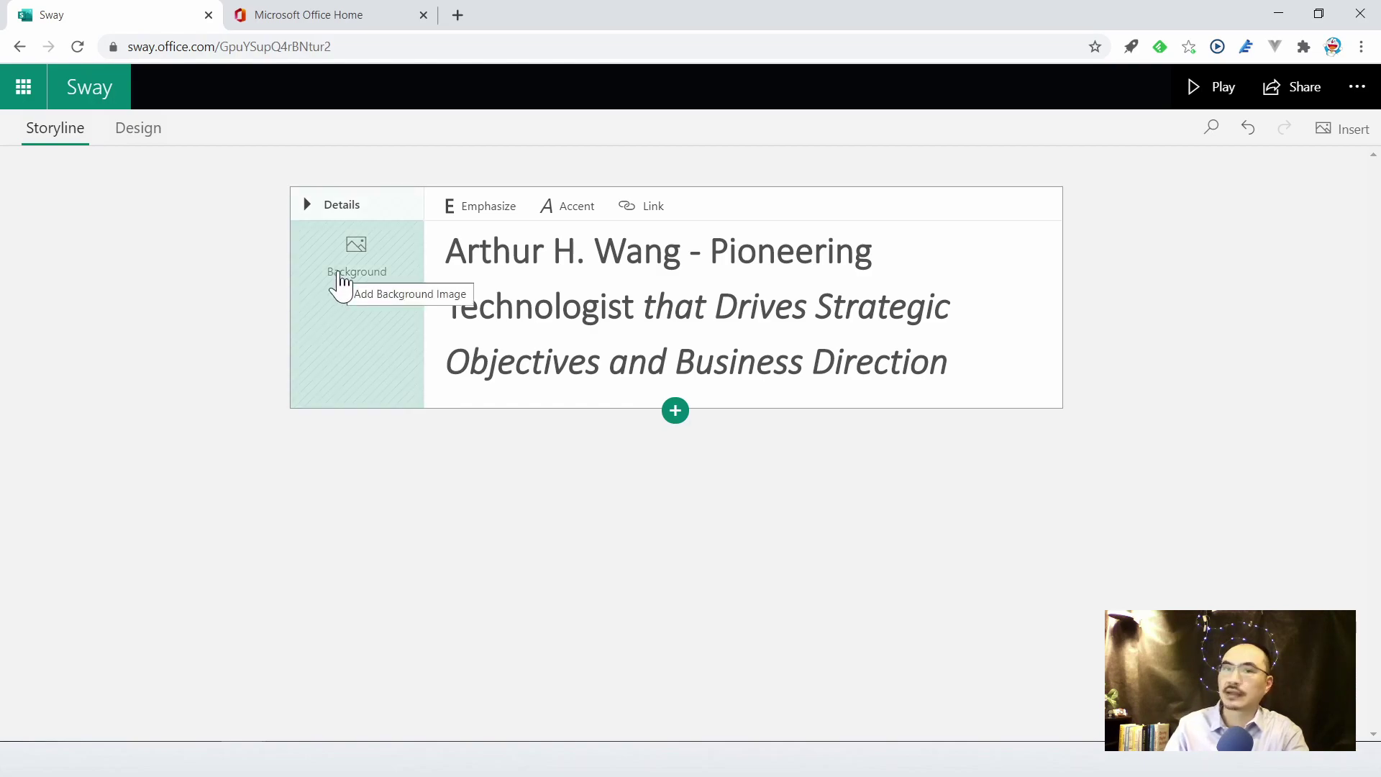
pyautogui.click(341, 280)
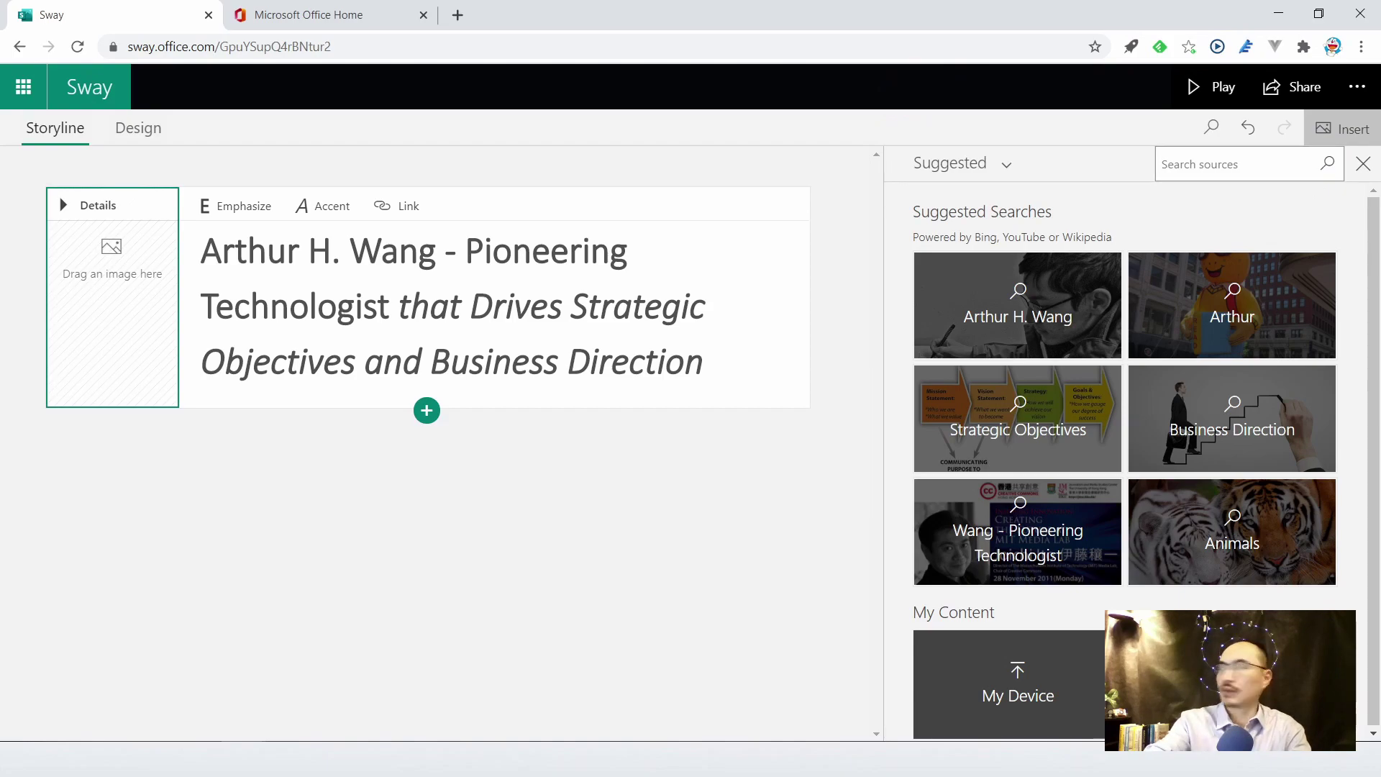
pyautogui.write('ted')
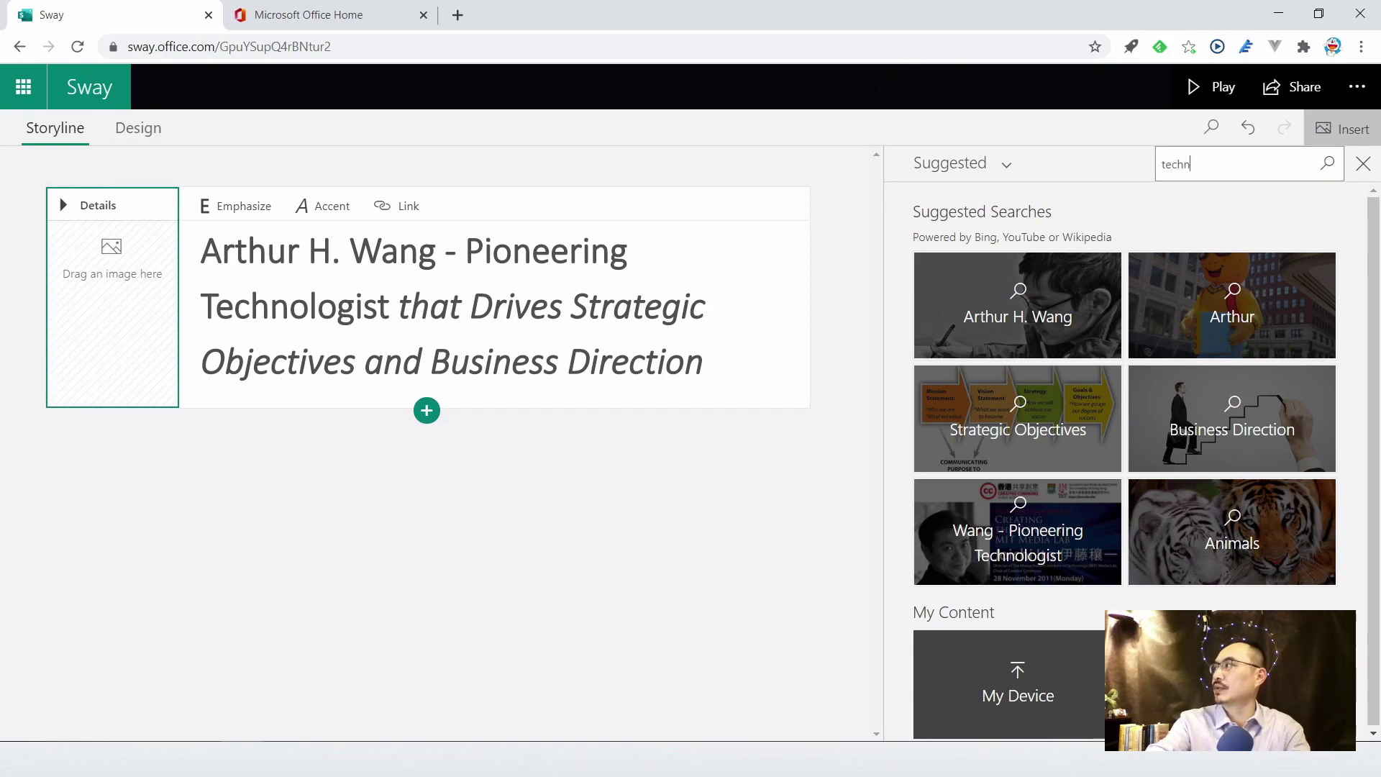
pyautogui.write('y')
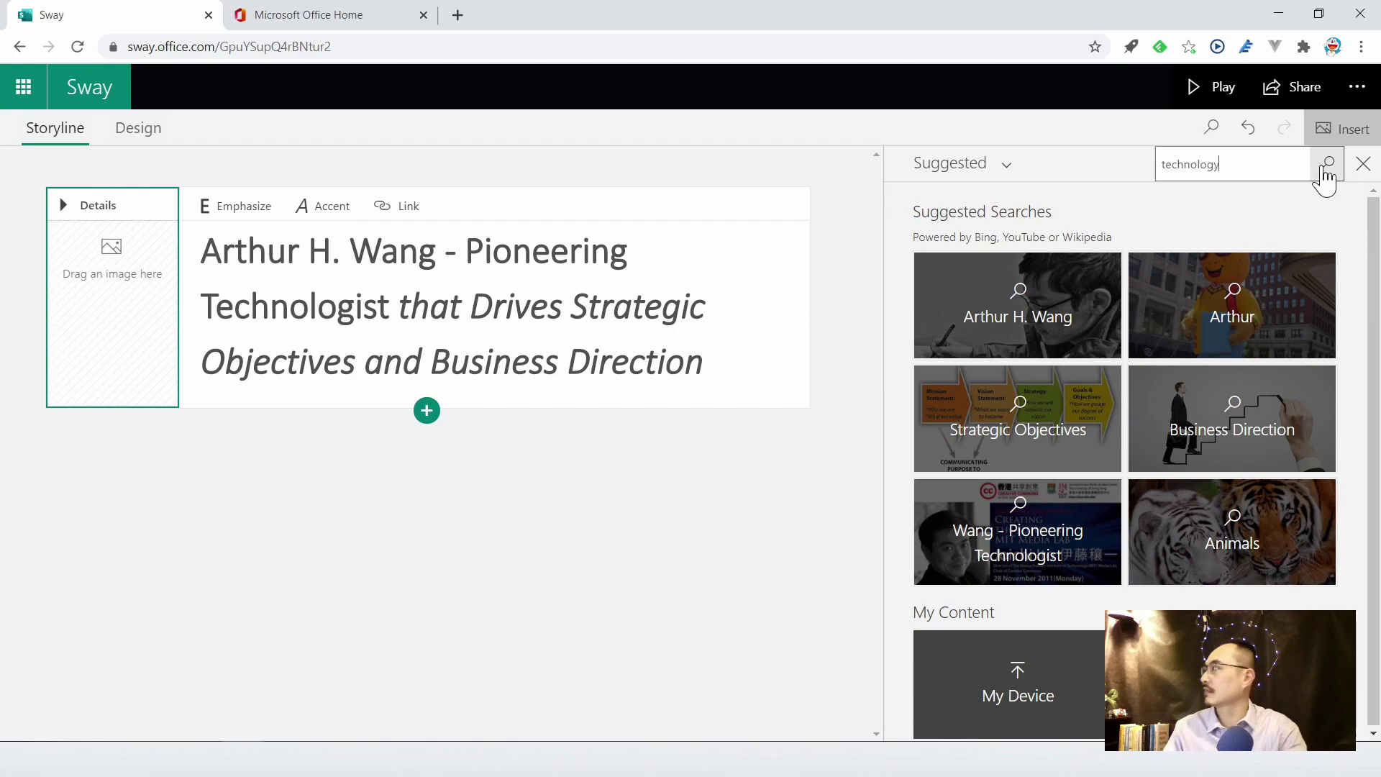
pyautogui.click(1323, 167)
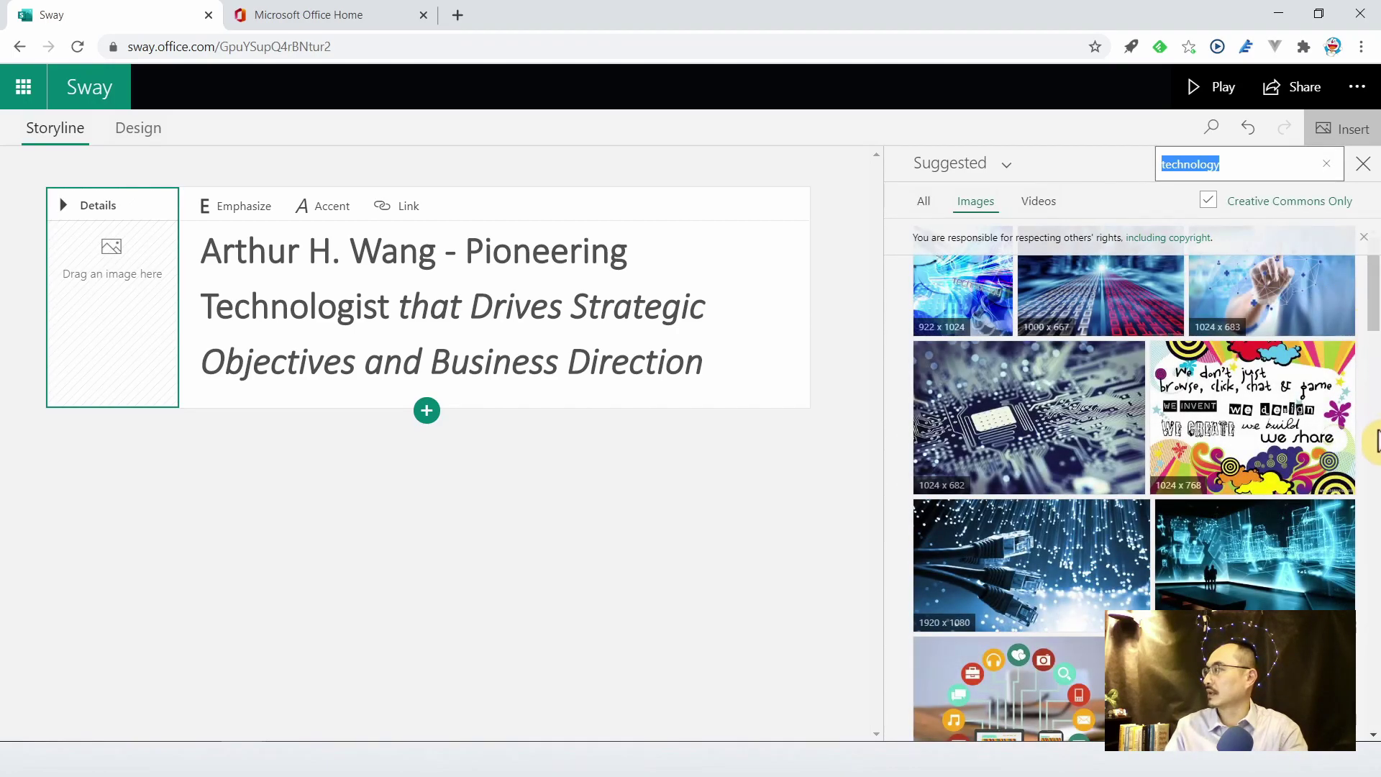
pyautogui.scroll(-1, 1345, 532)
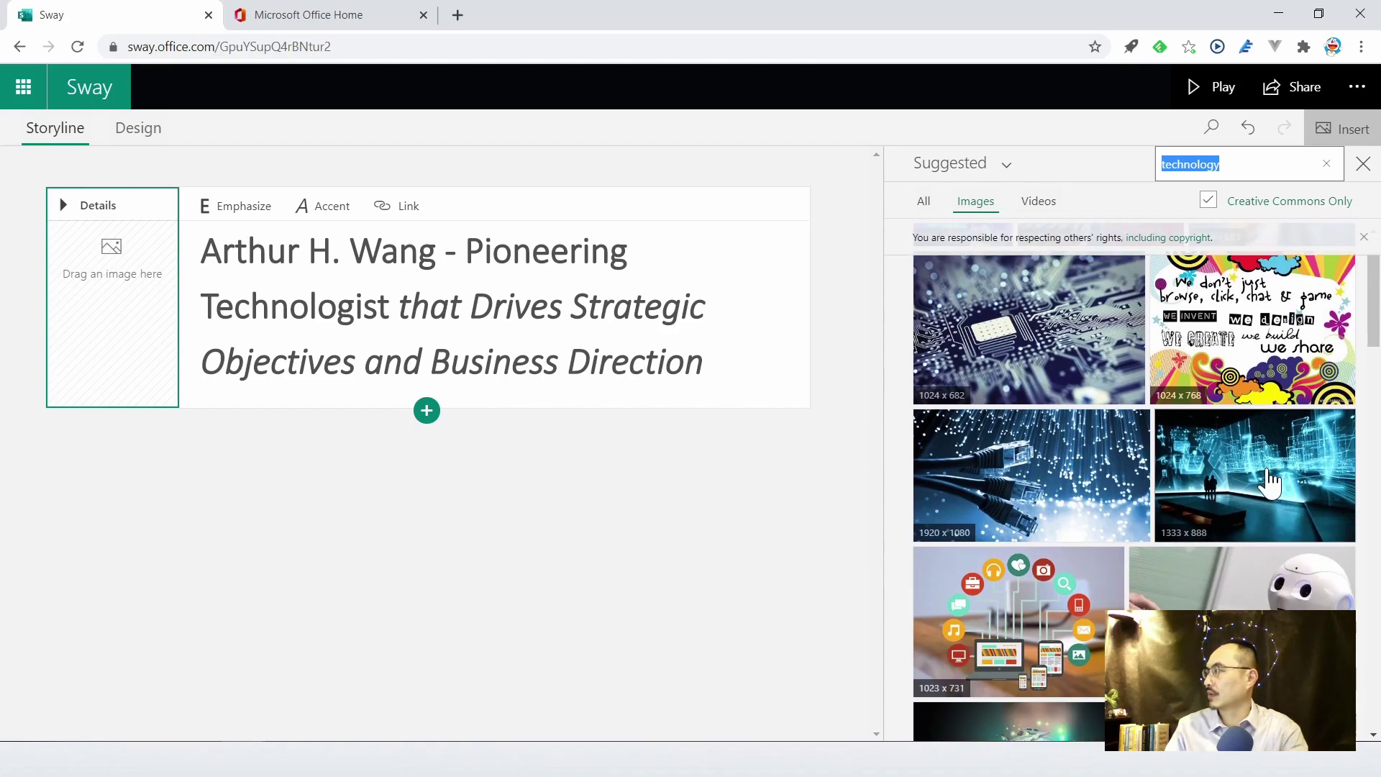
pyautogui.click(1261, 483)
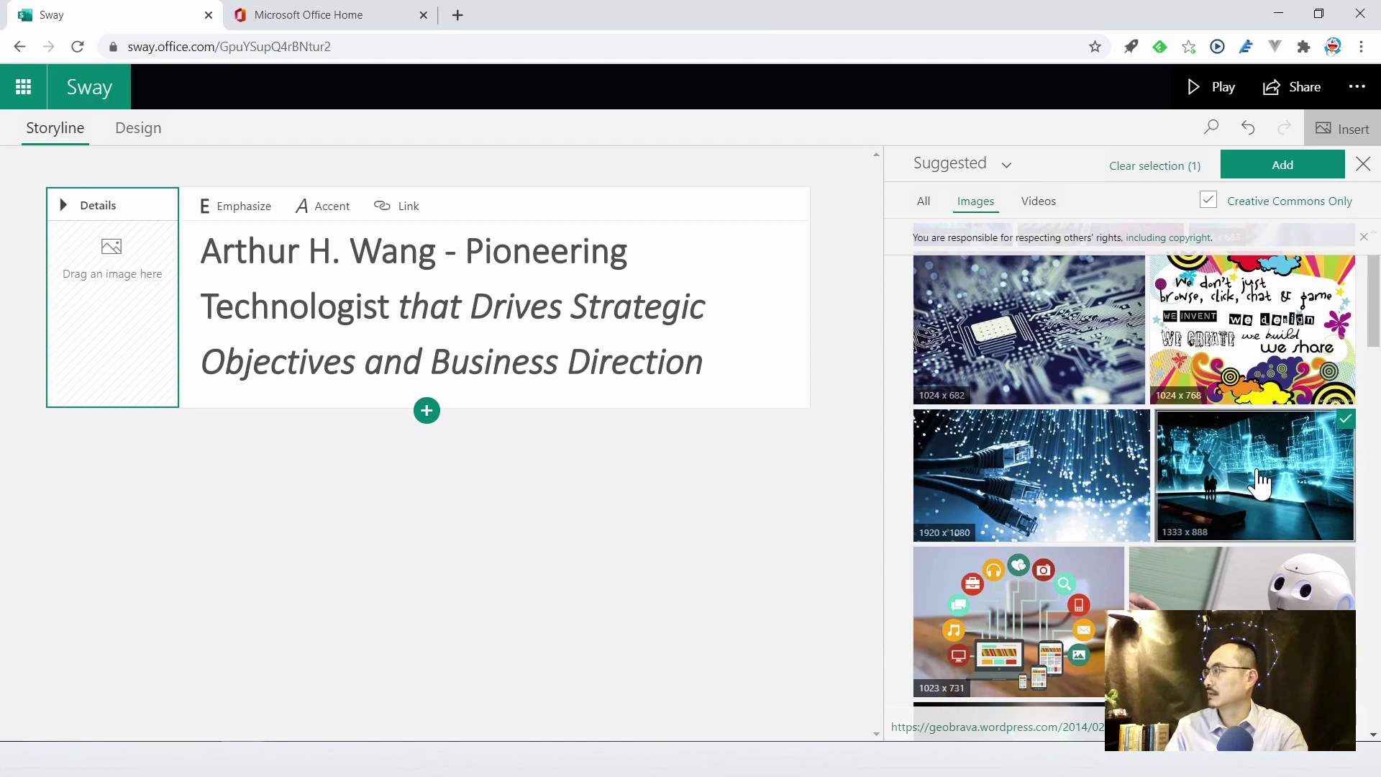
pyautogui.click(1270, 167)
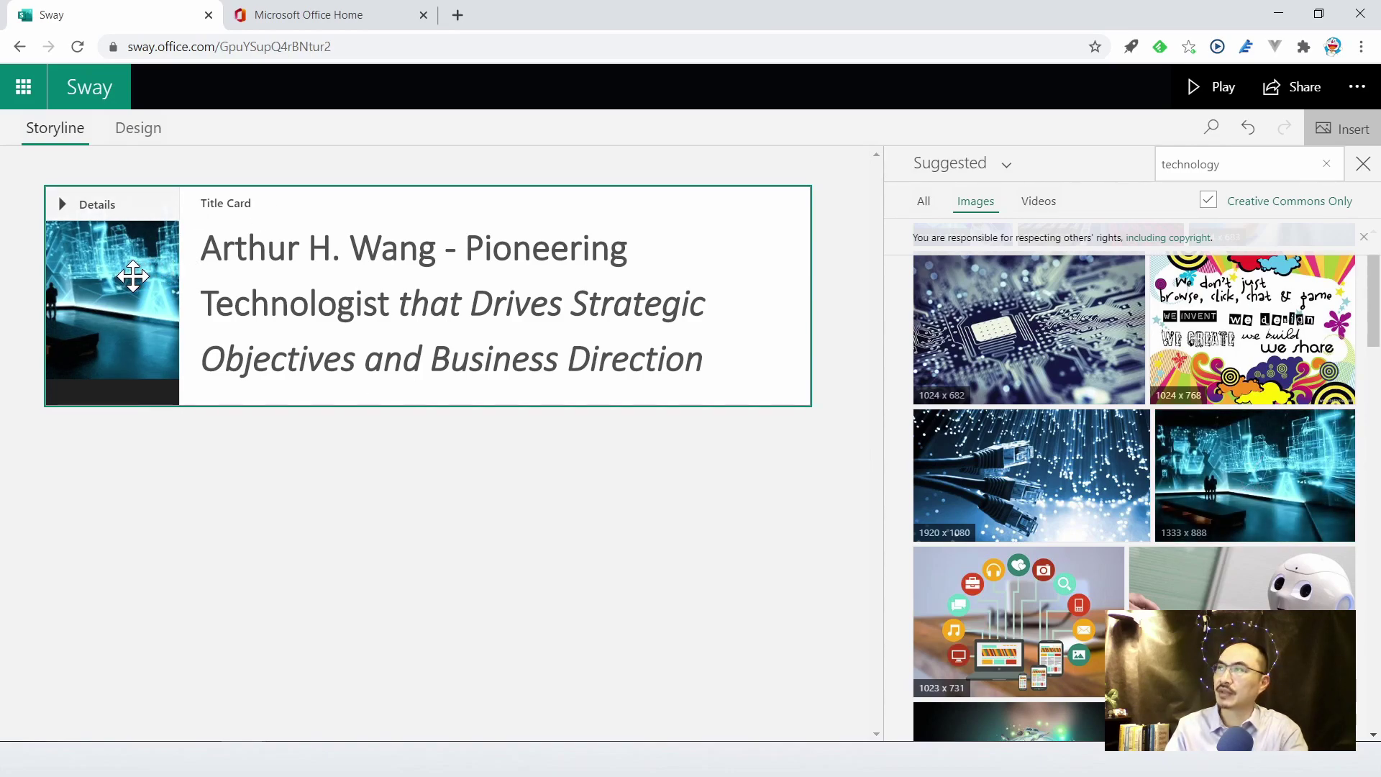
# Step: Preview the new title card in Play view, then return to editing
pyautogui.click(1363, 164)
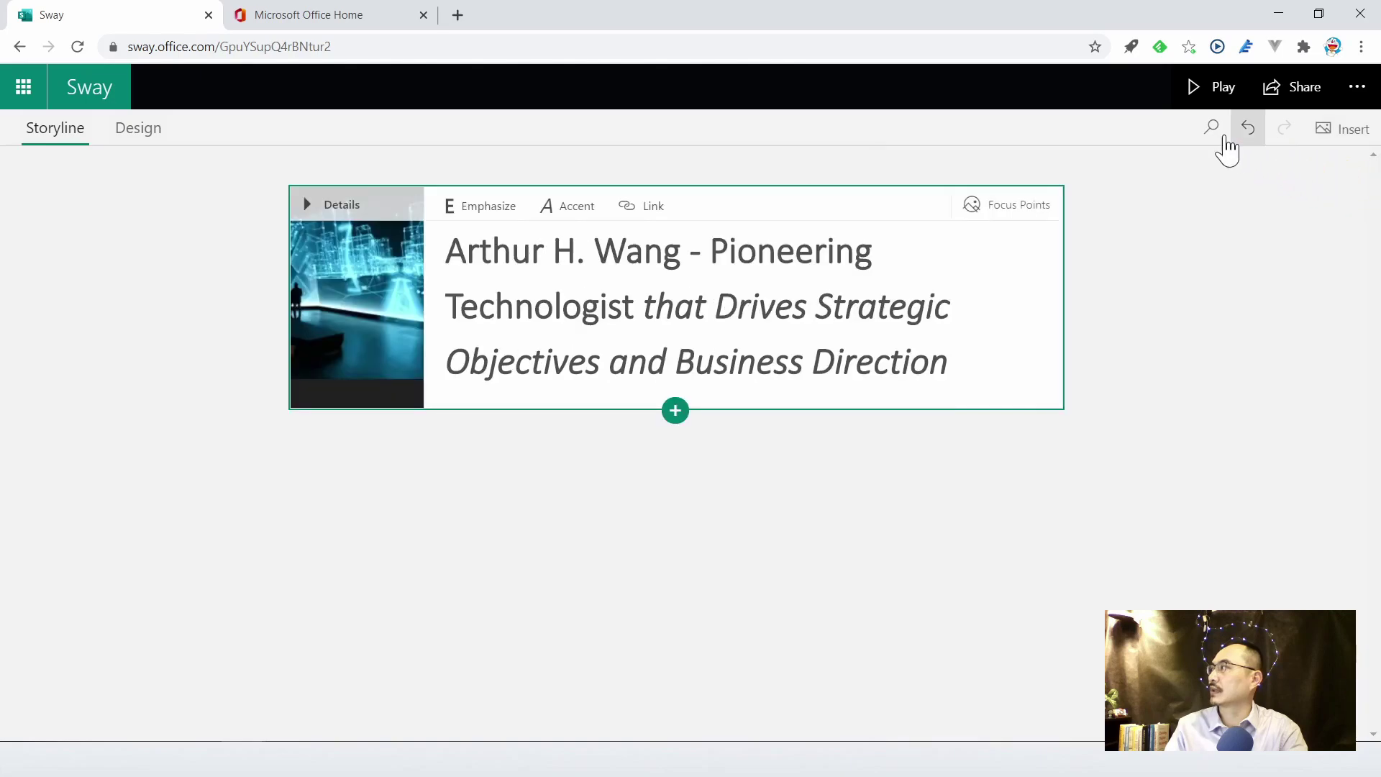
pyautogui.click(1202, 105)
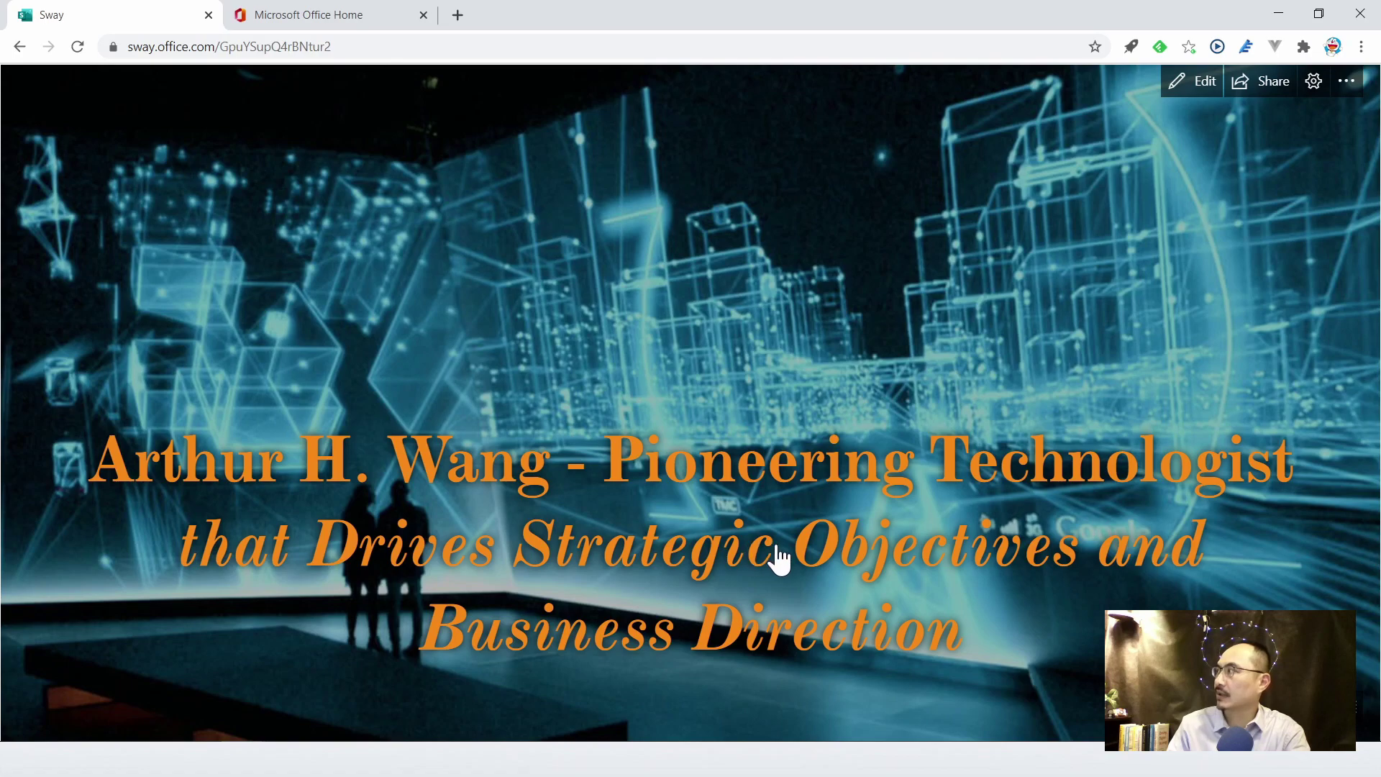
pyautogui.click(1190, 88)
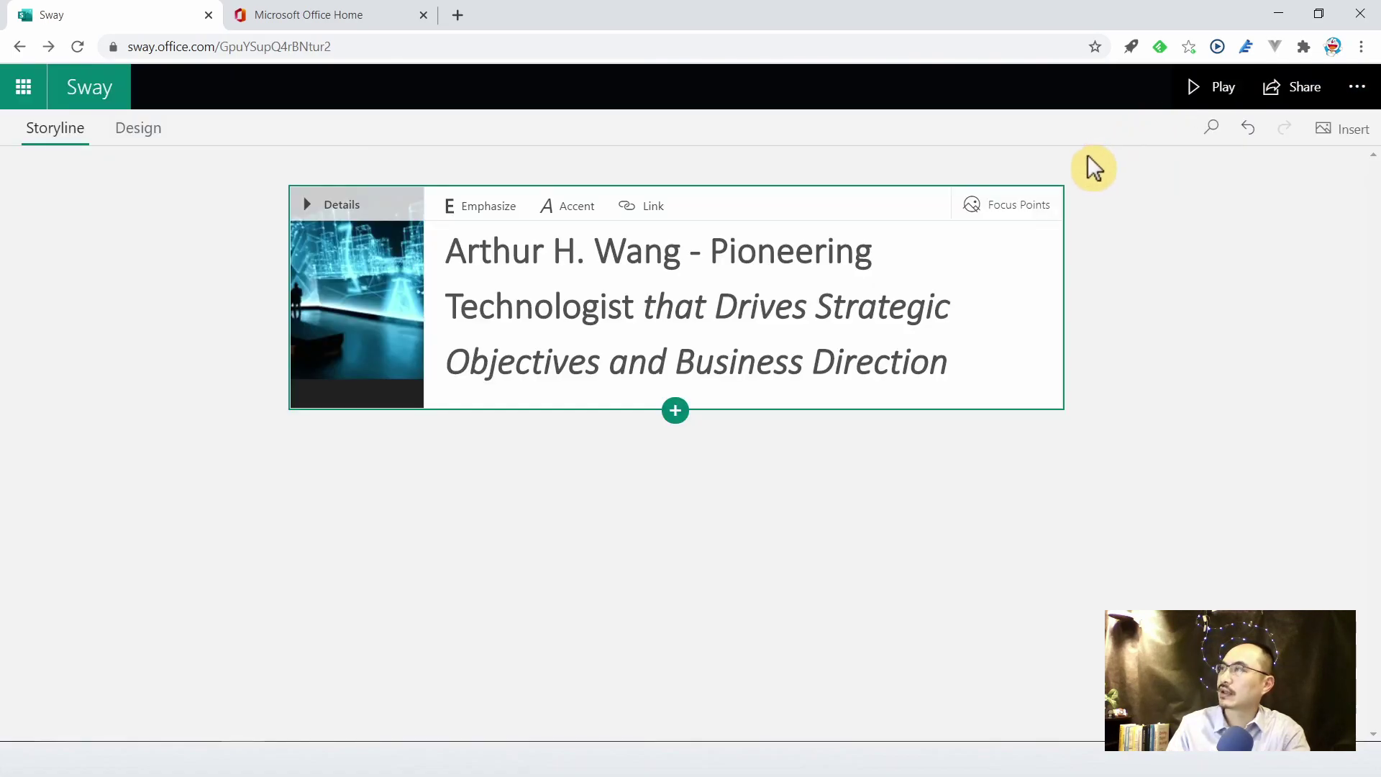
# Step: Apply the teal style from Design > Styles and preview the restyled Sway
pyautogui.hotkey('ctrl', 'a')
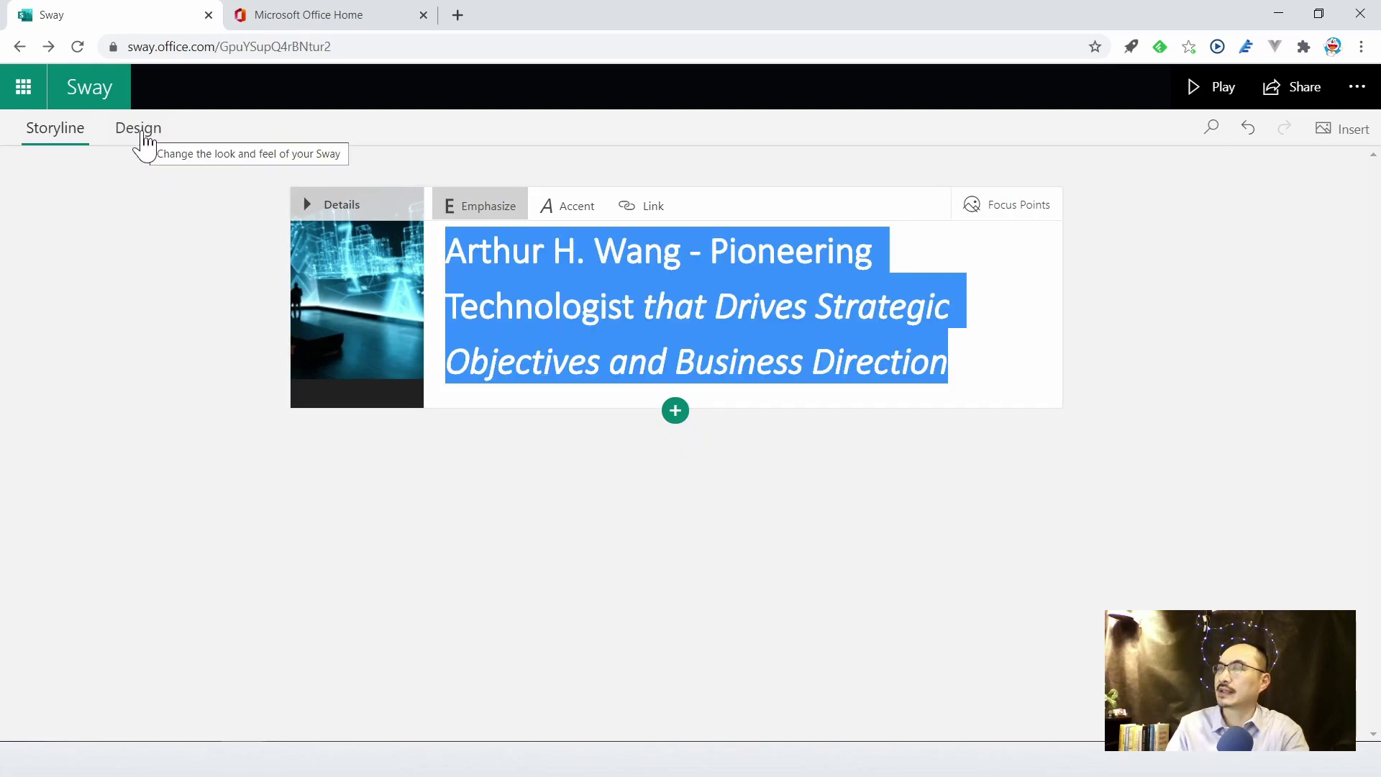
pyautogui.click(139, 129)
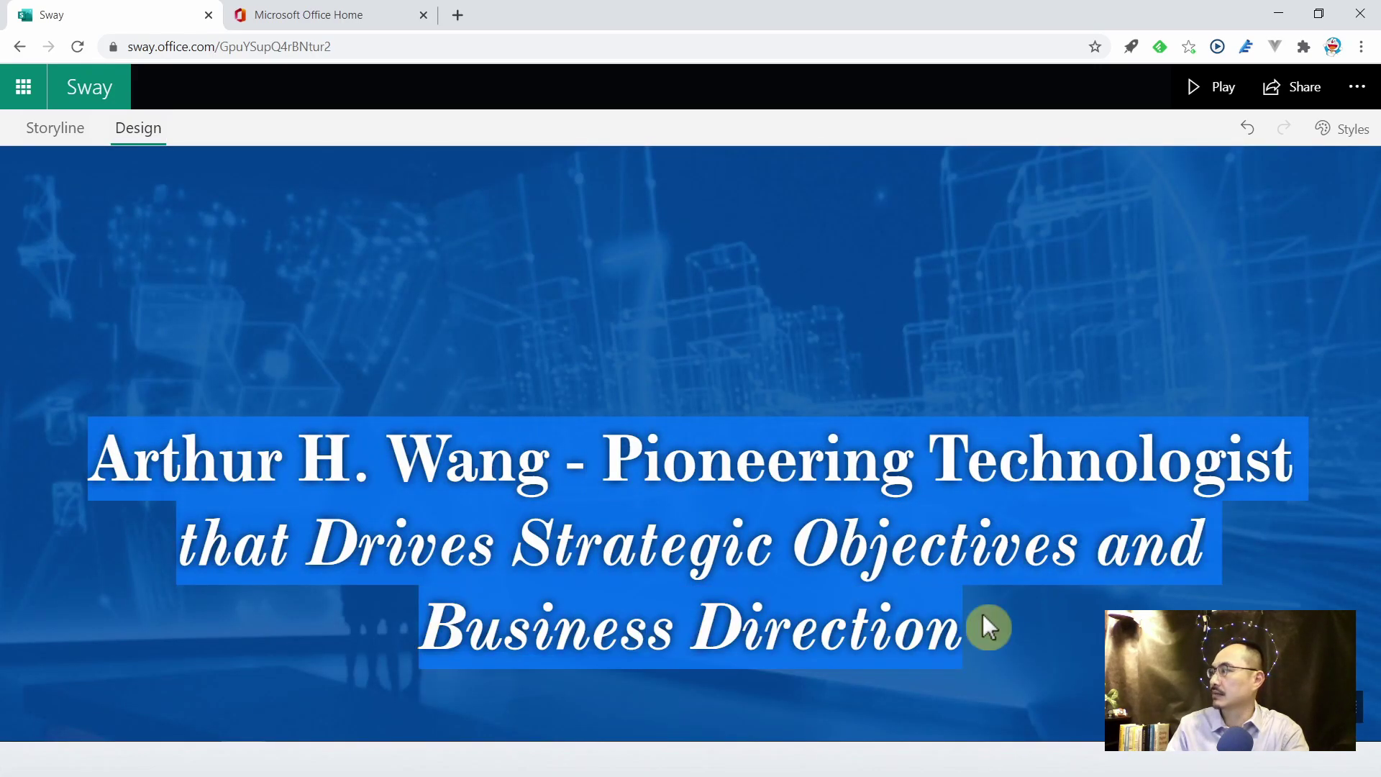
pyautogui.click(1347, 140)
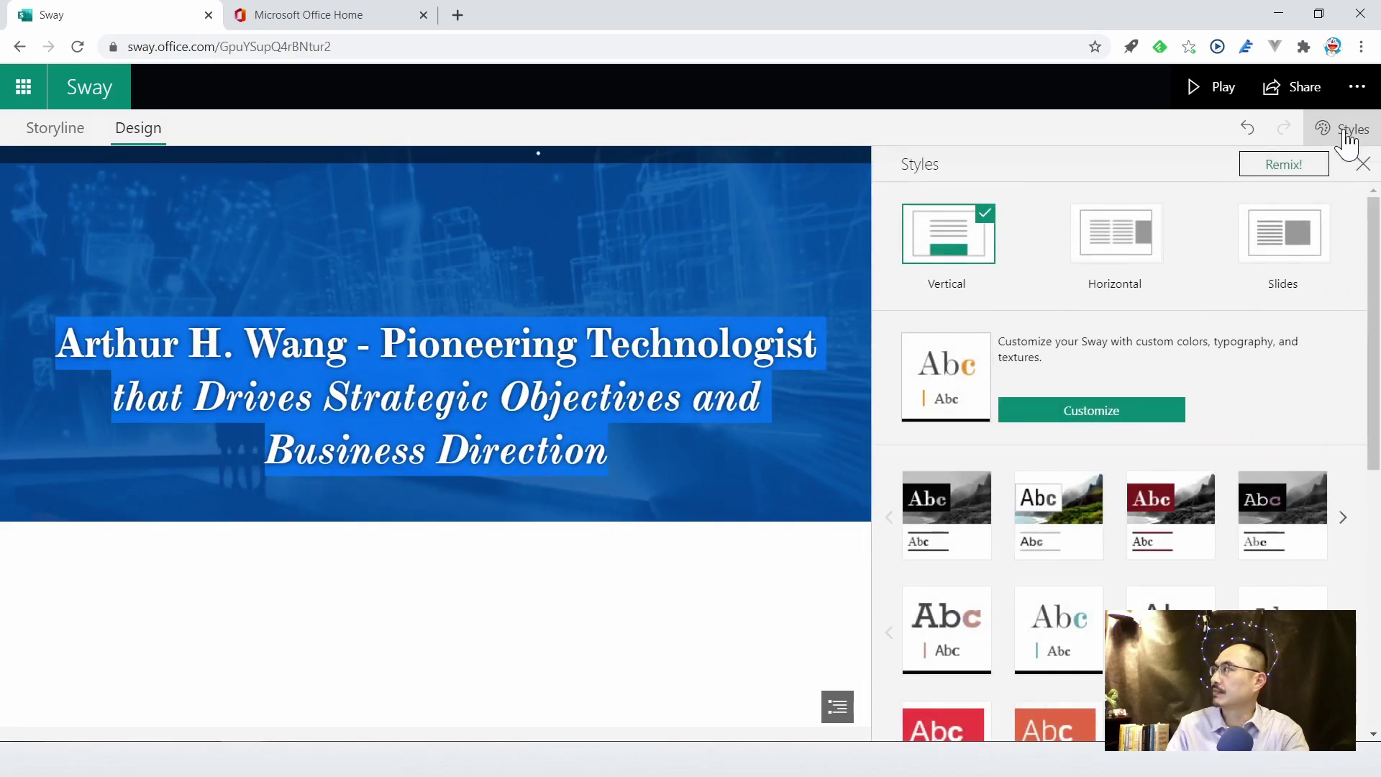
pyautogui.scroll(-1, 1312, 339)
pyautogui.scroll(-2, 1312, 339)
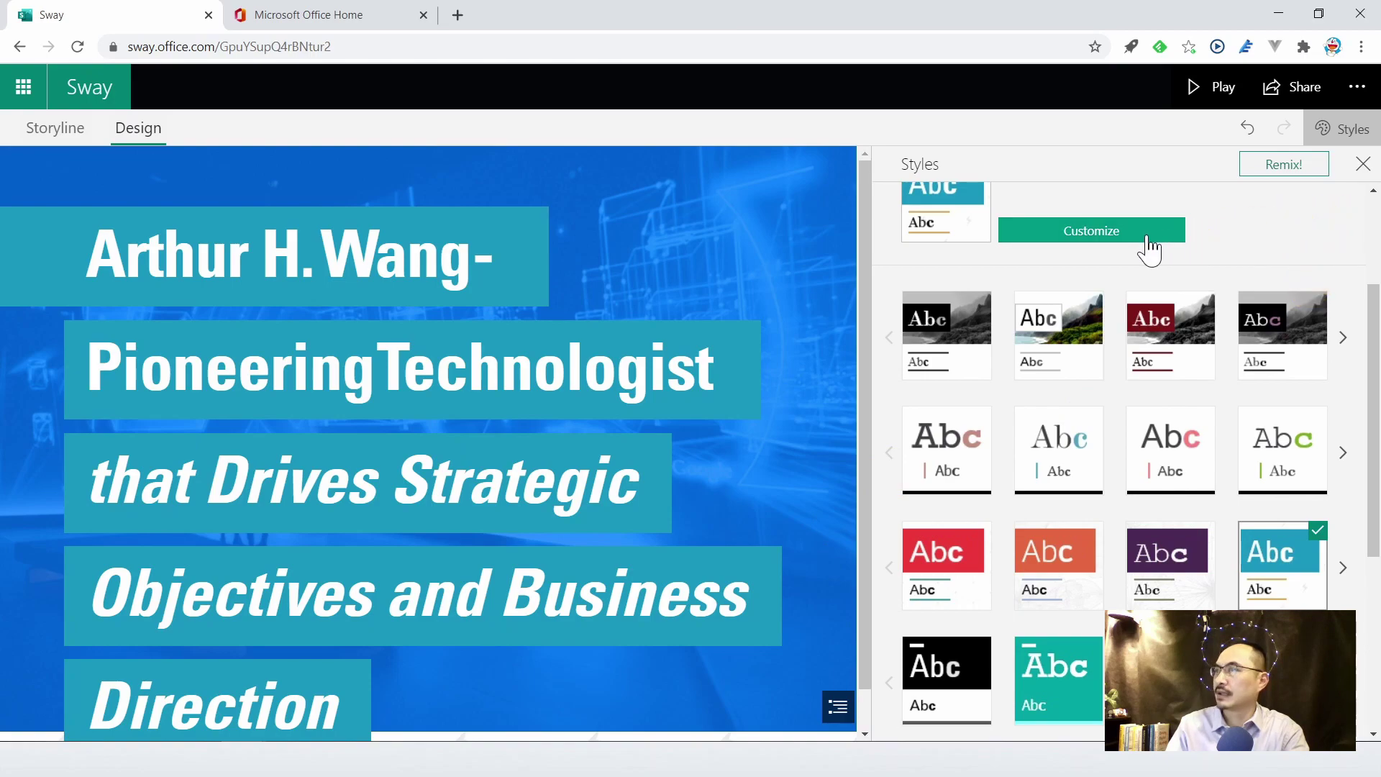
pyautogui.click(1364, 166)
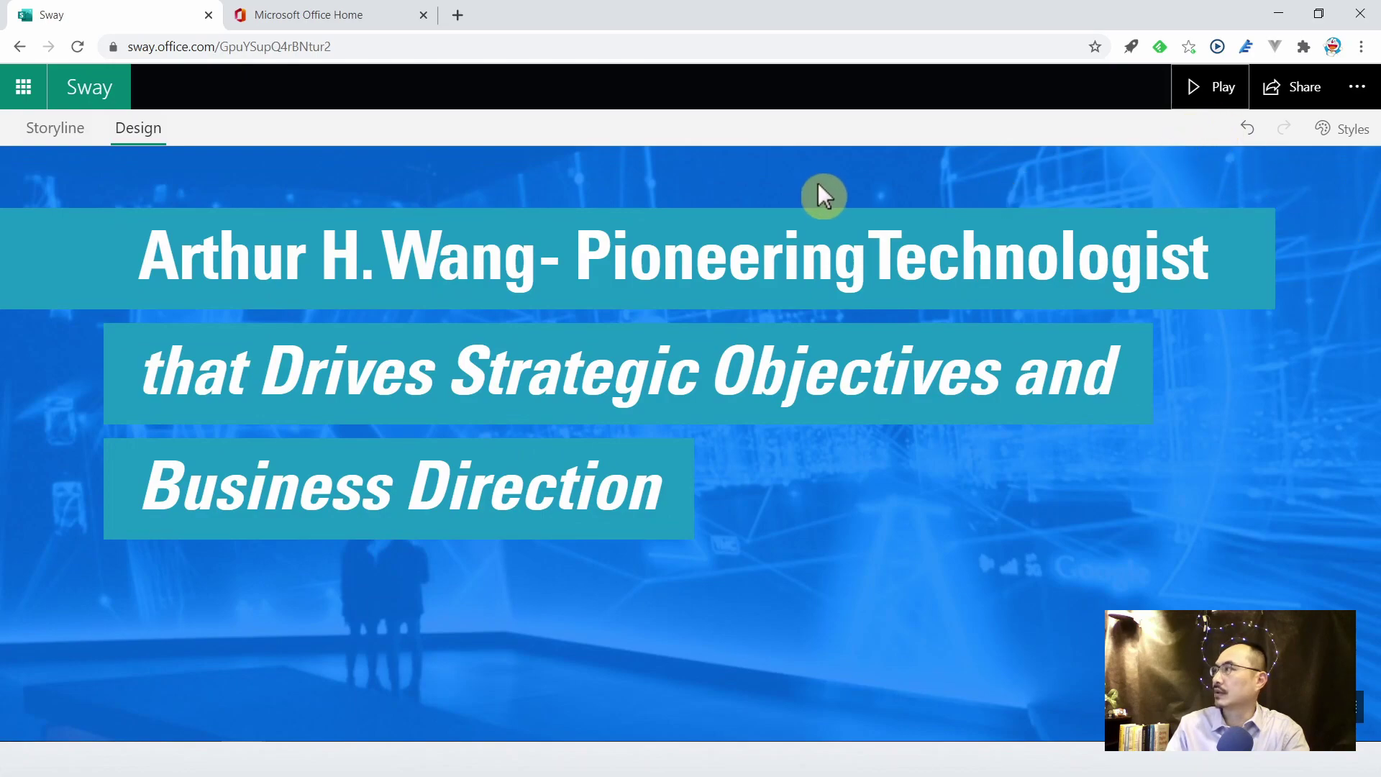
pyautogui.click(1187, 84)
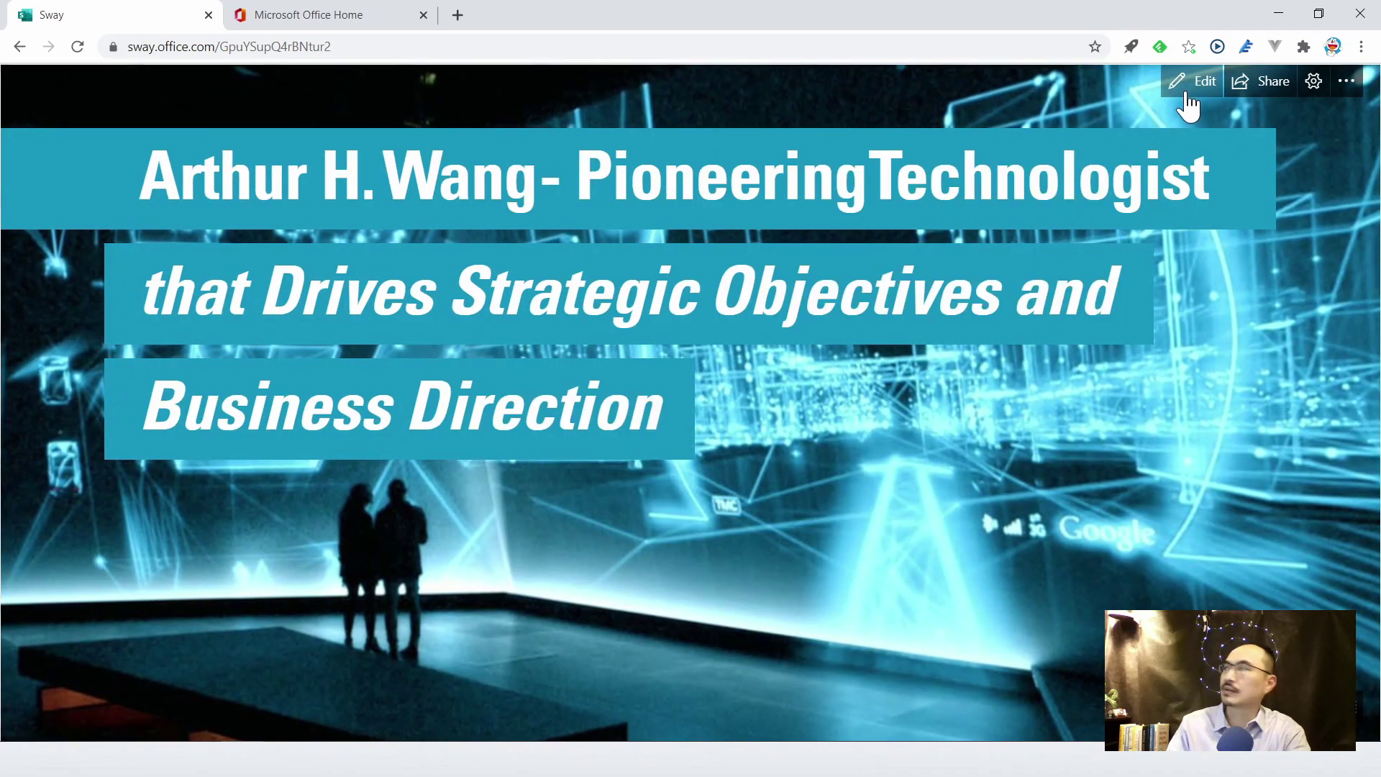
pyautogui.click(1191, 89)
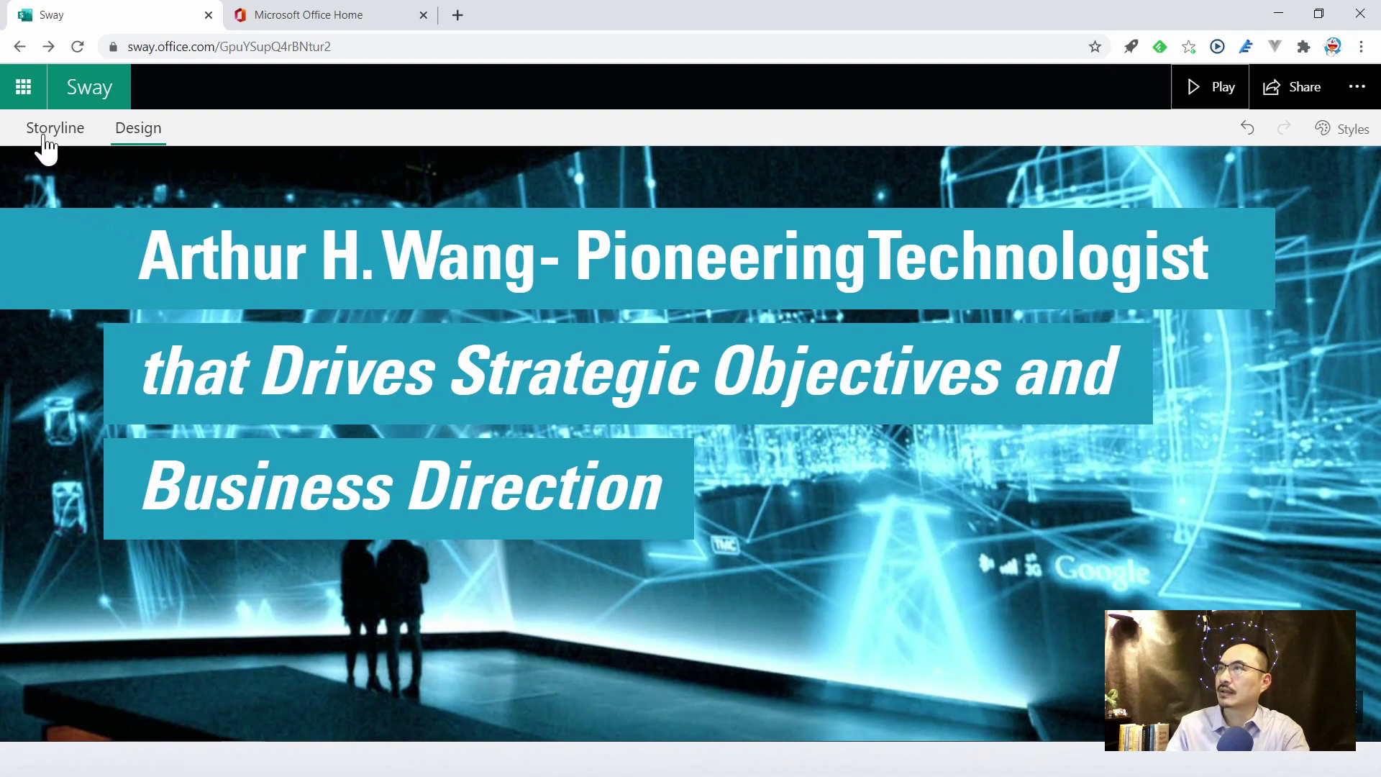
# Step: Add a Heading 1 card reading 'Expertise Highlights - Arthur Wang'
pyautogui.click(46, 135)
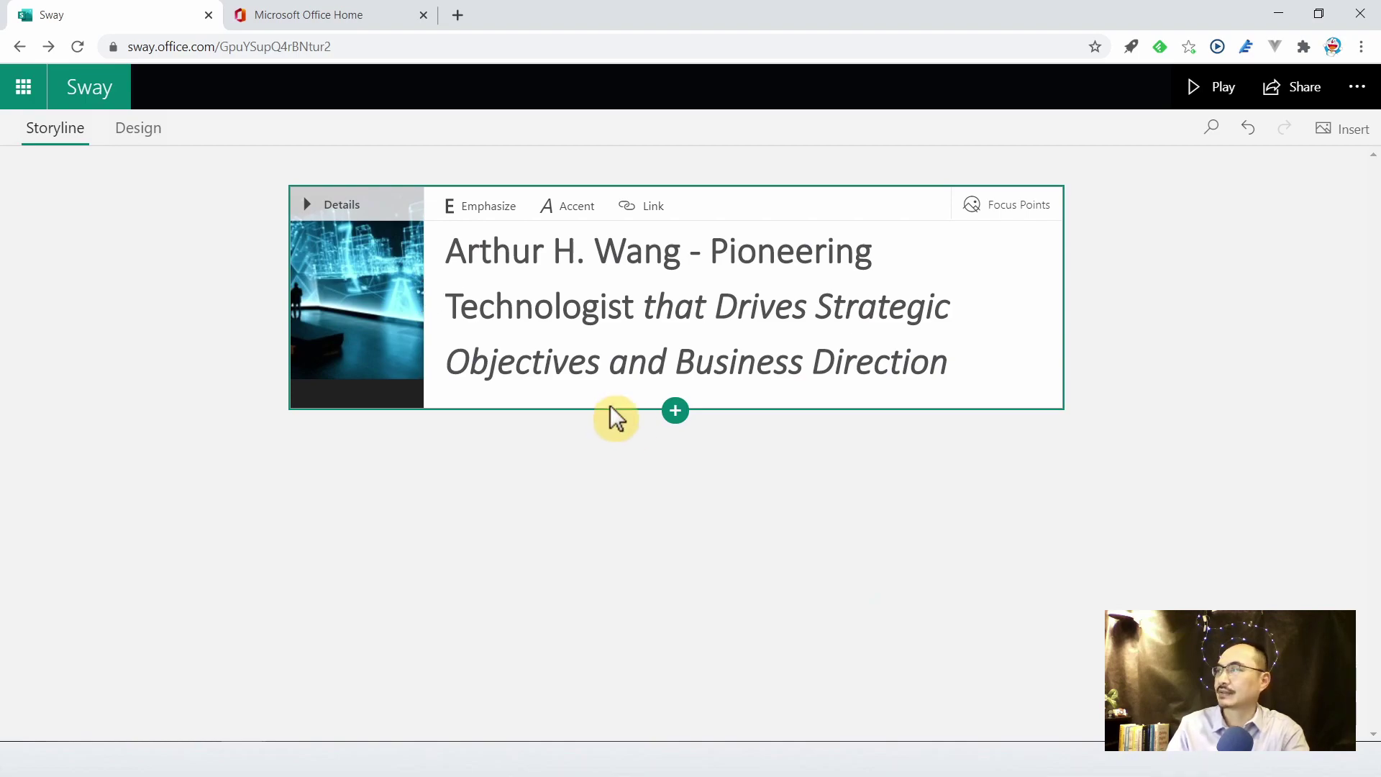
pyautogui.click(678, 414)
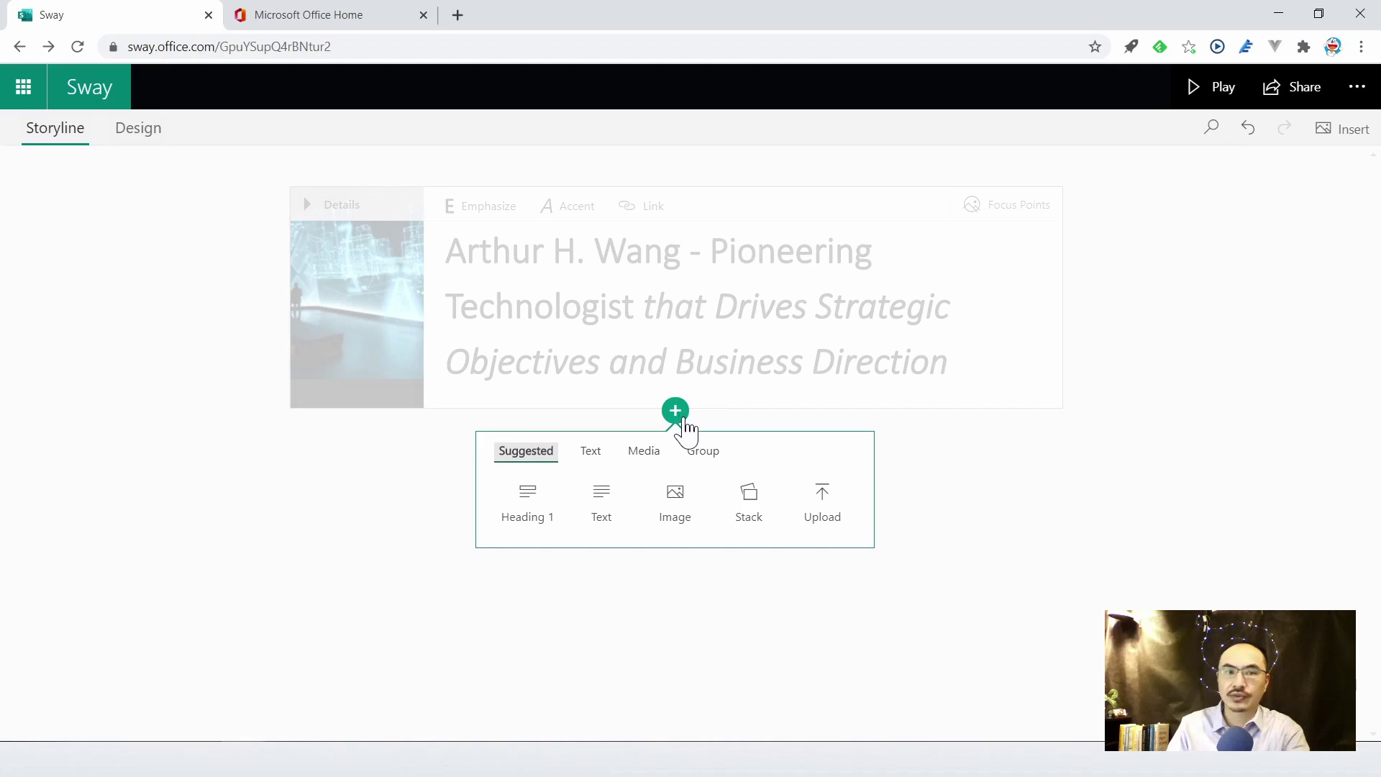
pyautogui.click(534, 503)
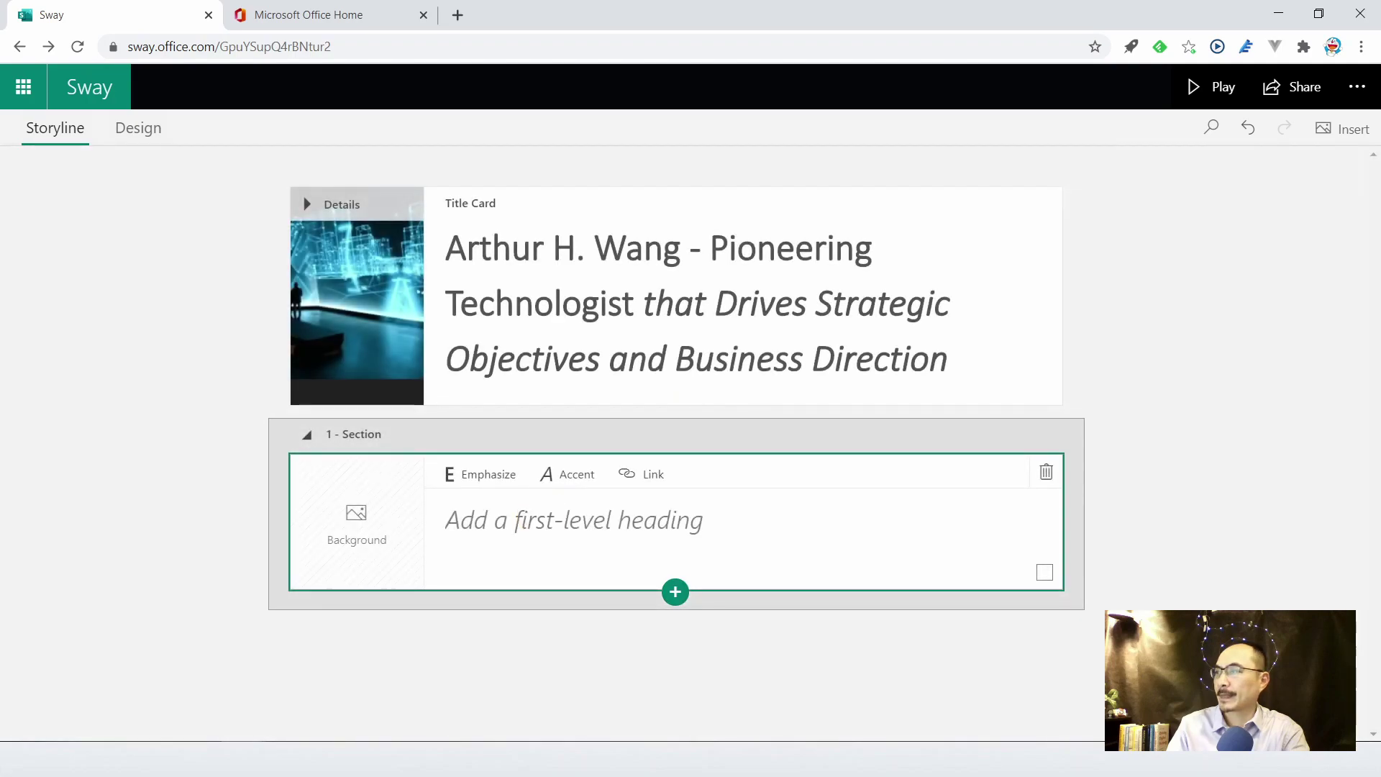
pyautogui.hotkey('ctrl', 'v')
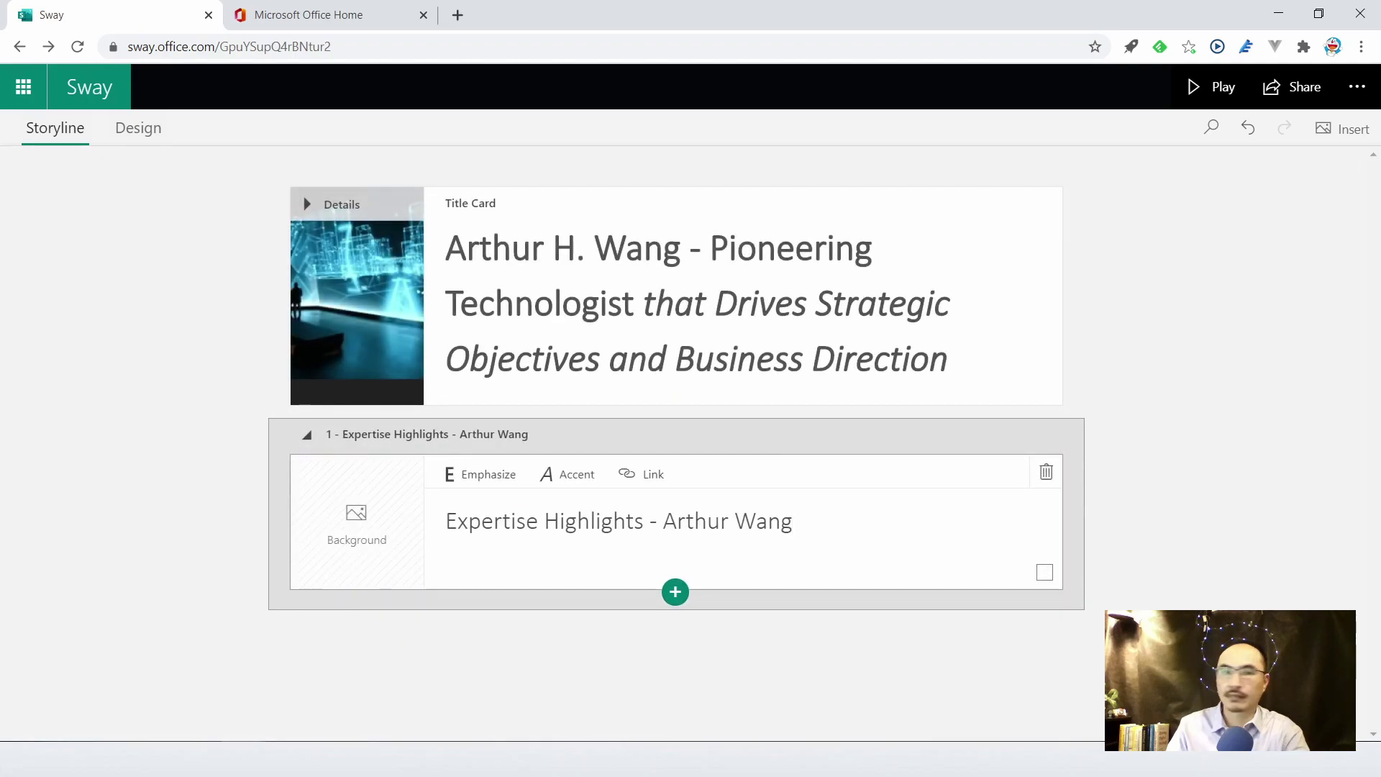
# Step: Give the heading a 'night city' highway light-trail background photo
pyautogui.click(357, 528)
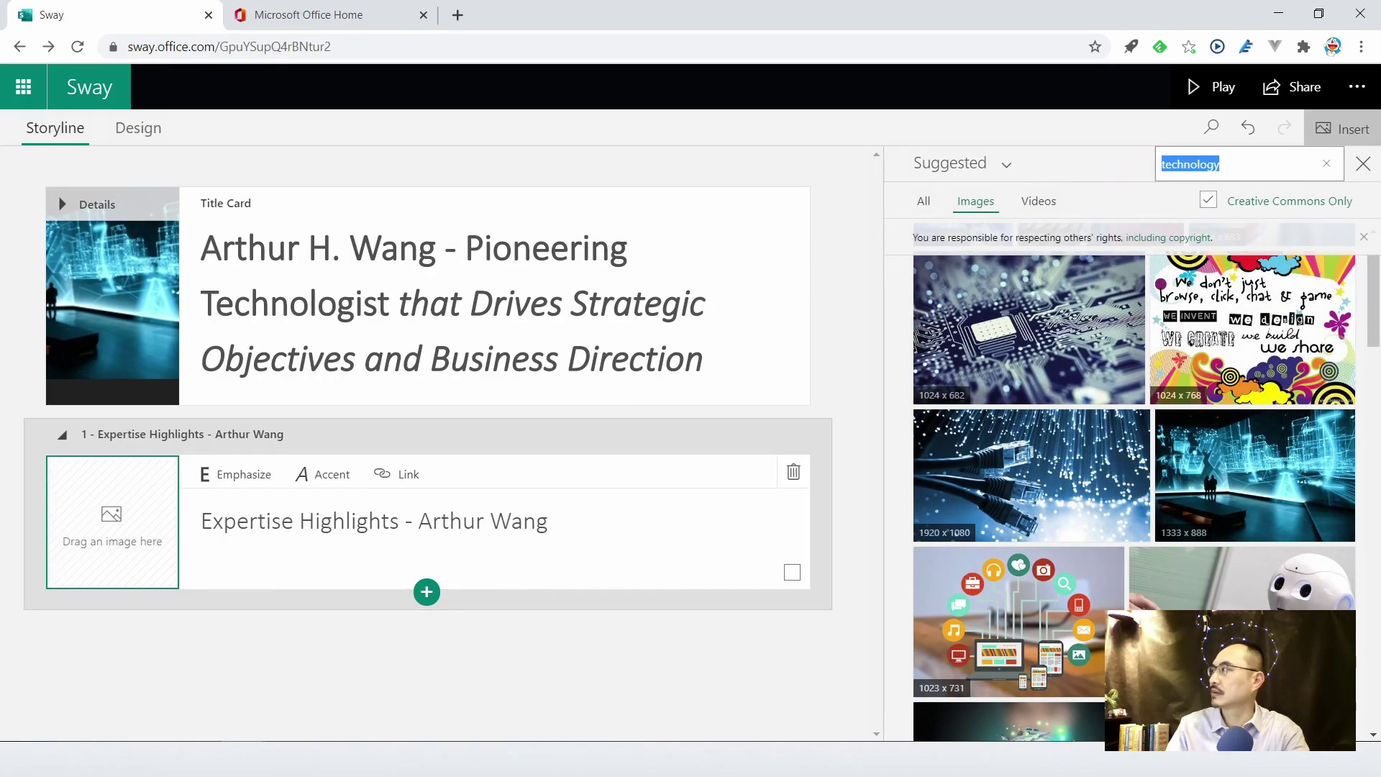
pyautogui.moveTo(1221, 164); pyautogui.dragTo(1197, 164)
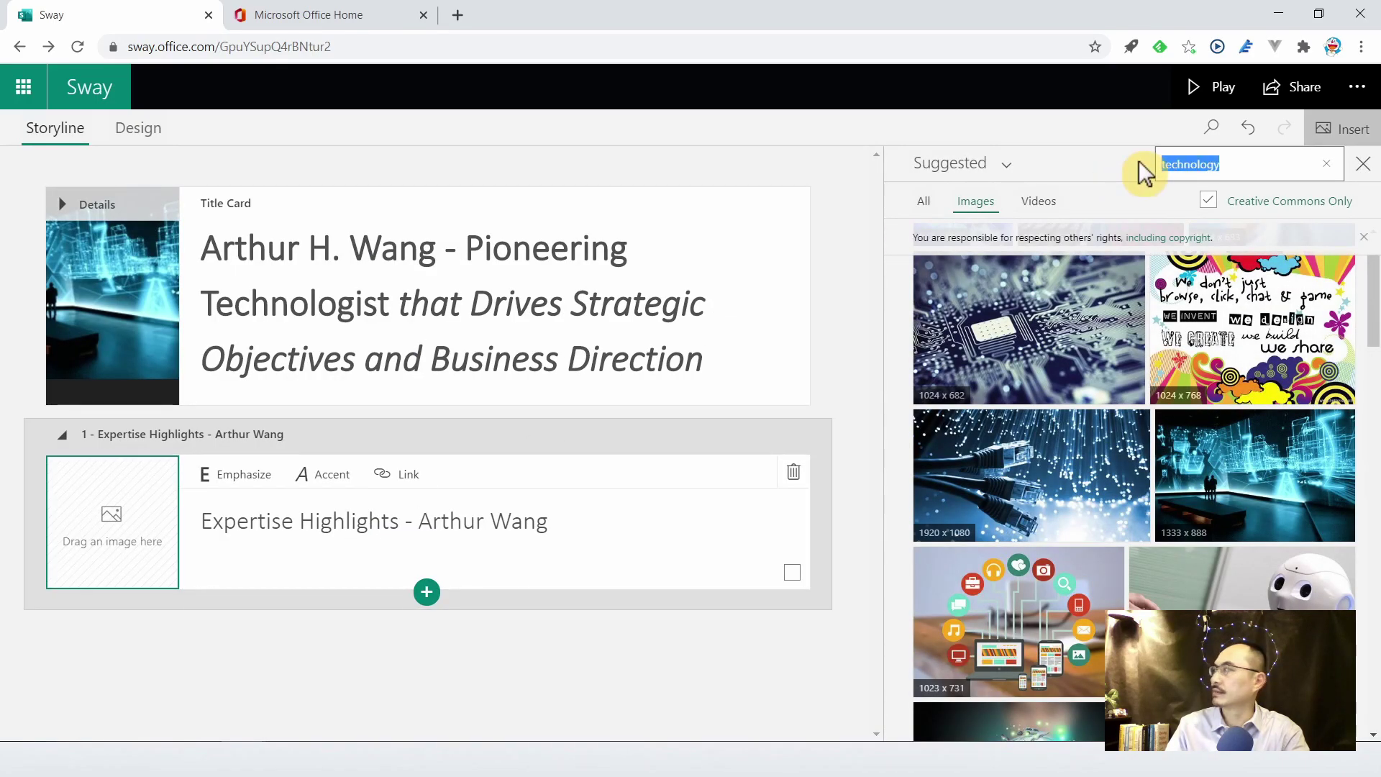
pyautogui.write('night city')
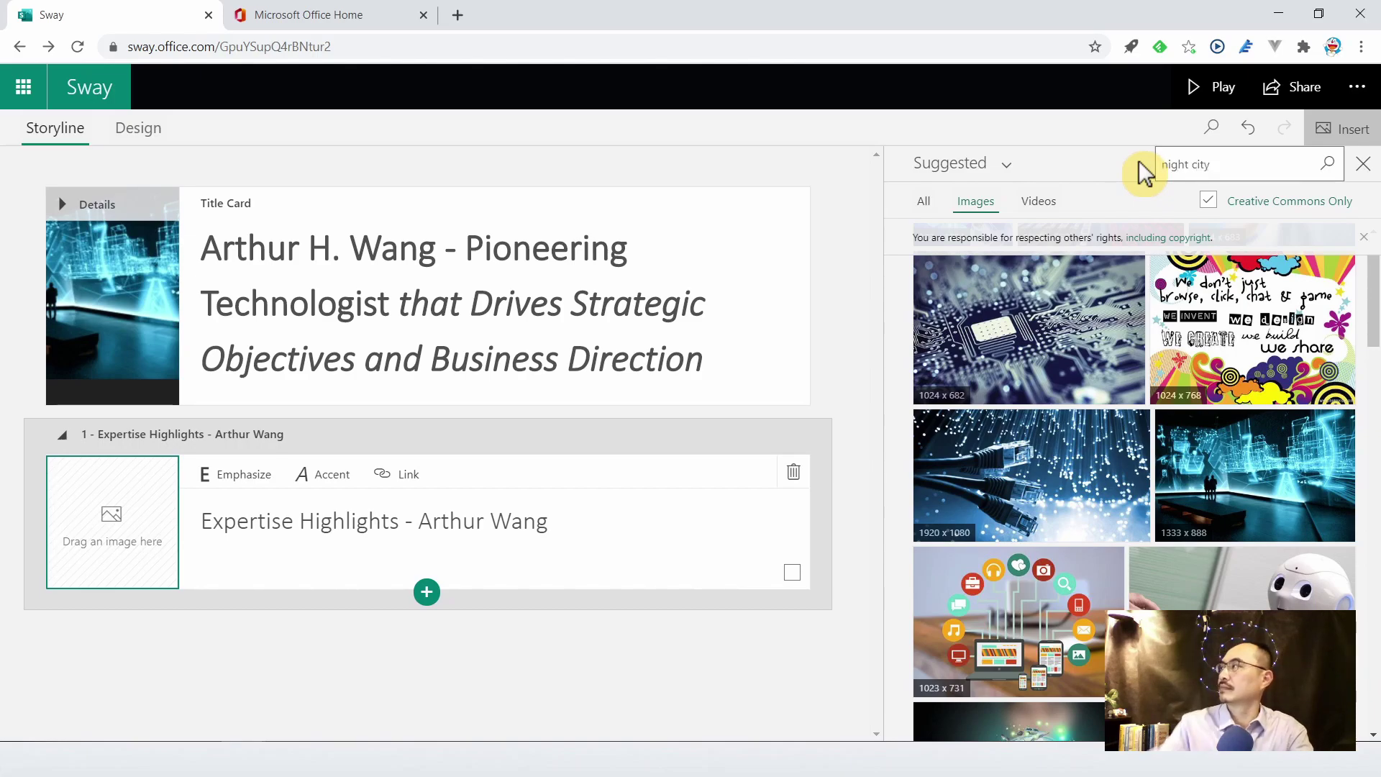
pyautogui.press('Return')
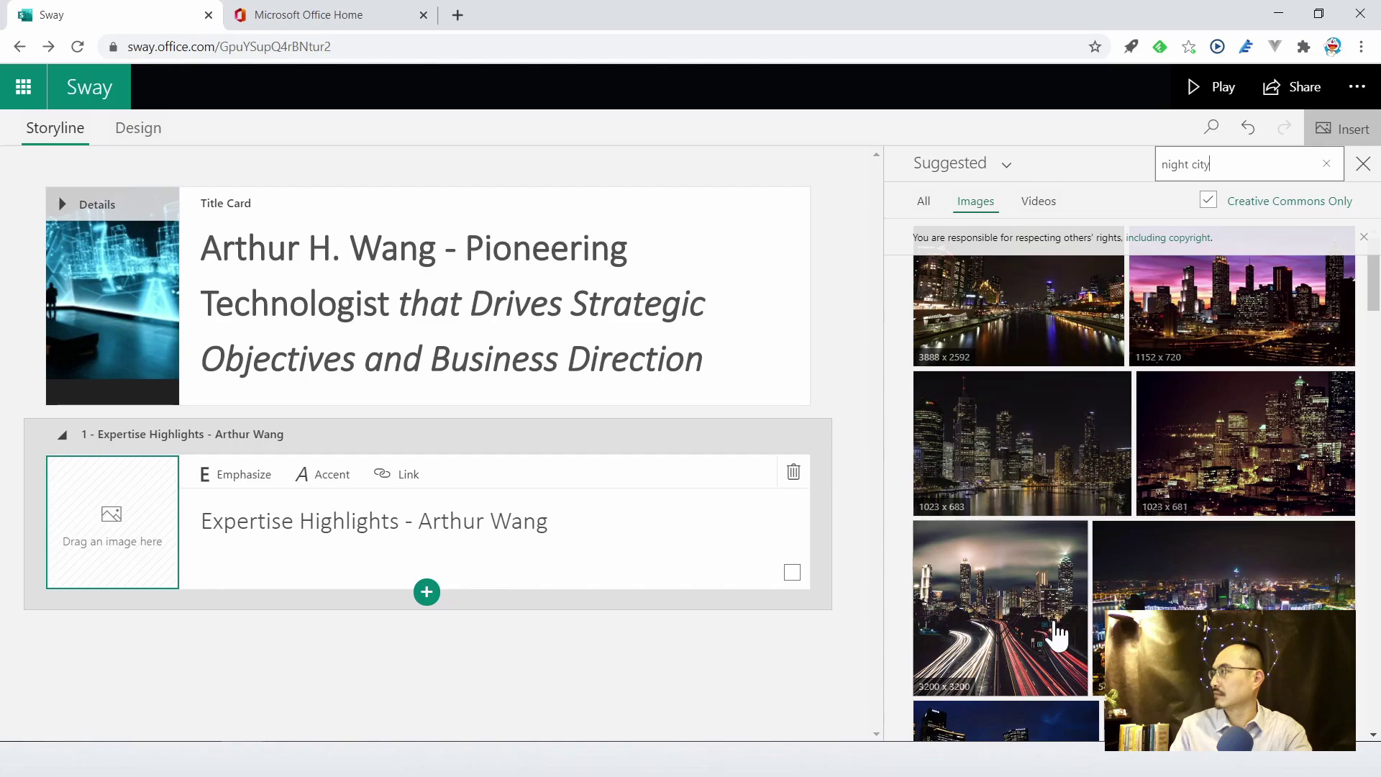
pyautogui.click(1029, 640)
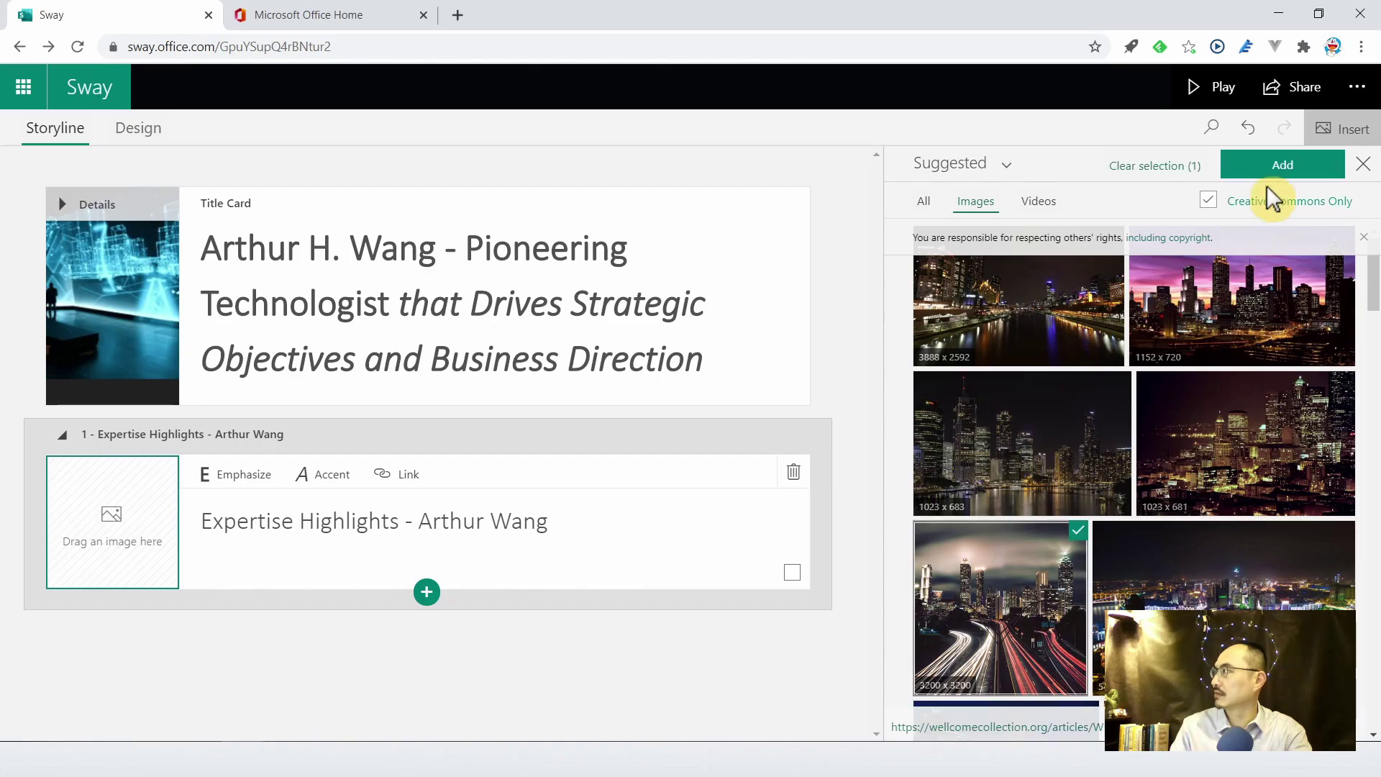
pyautogui.click(1268, 173)
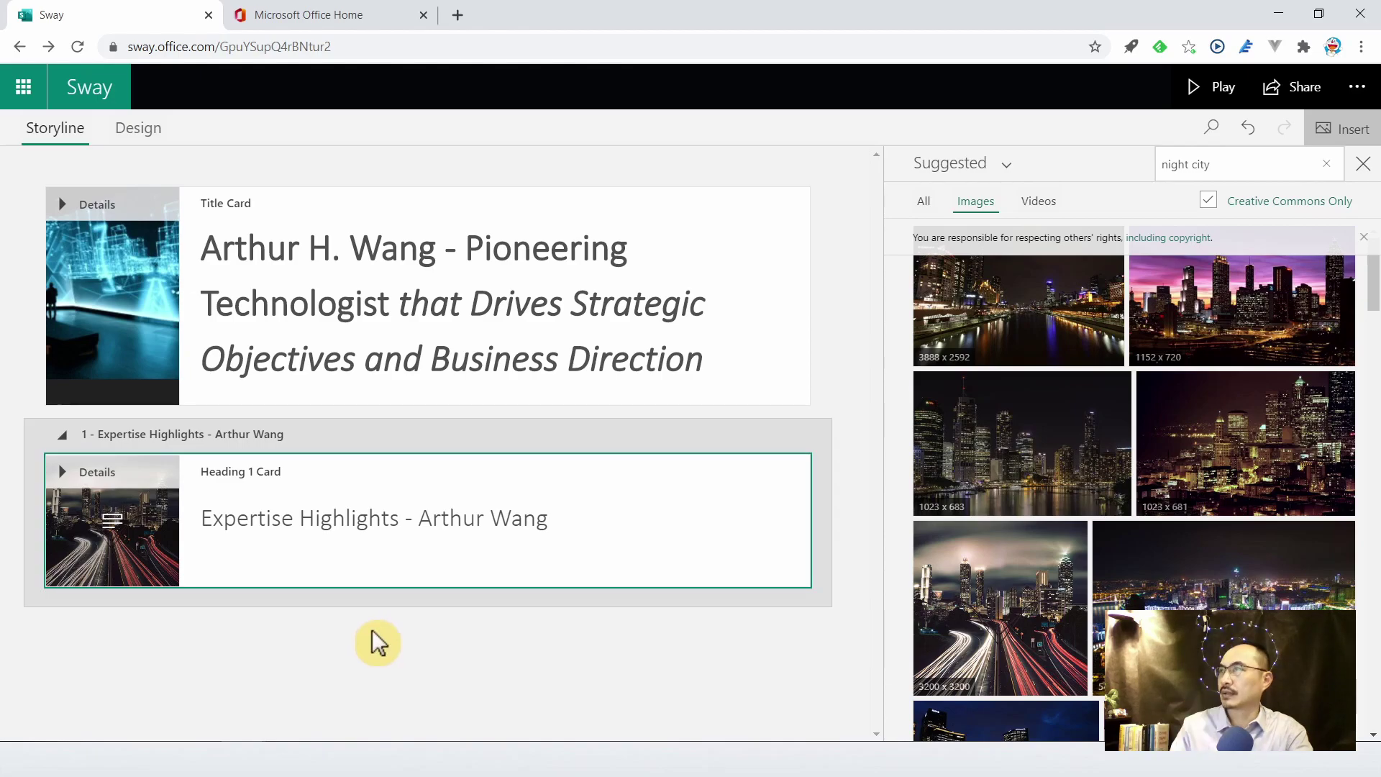
pyautogui.click(1363, 163)
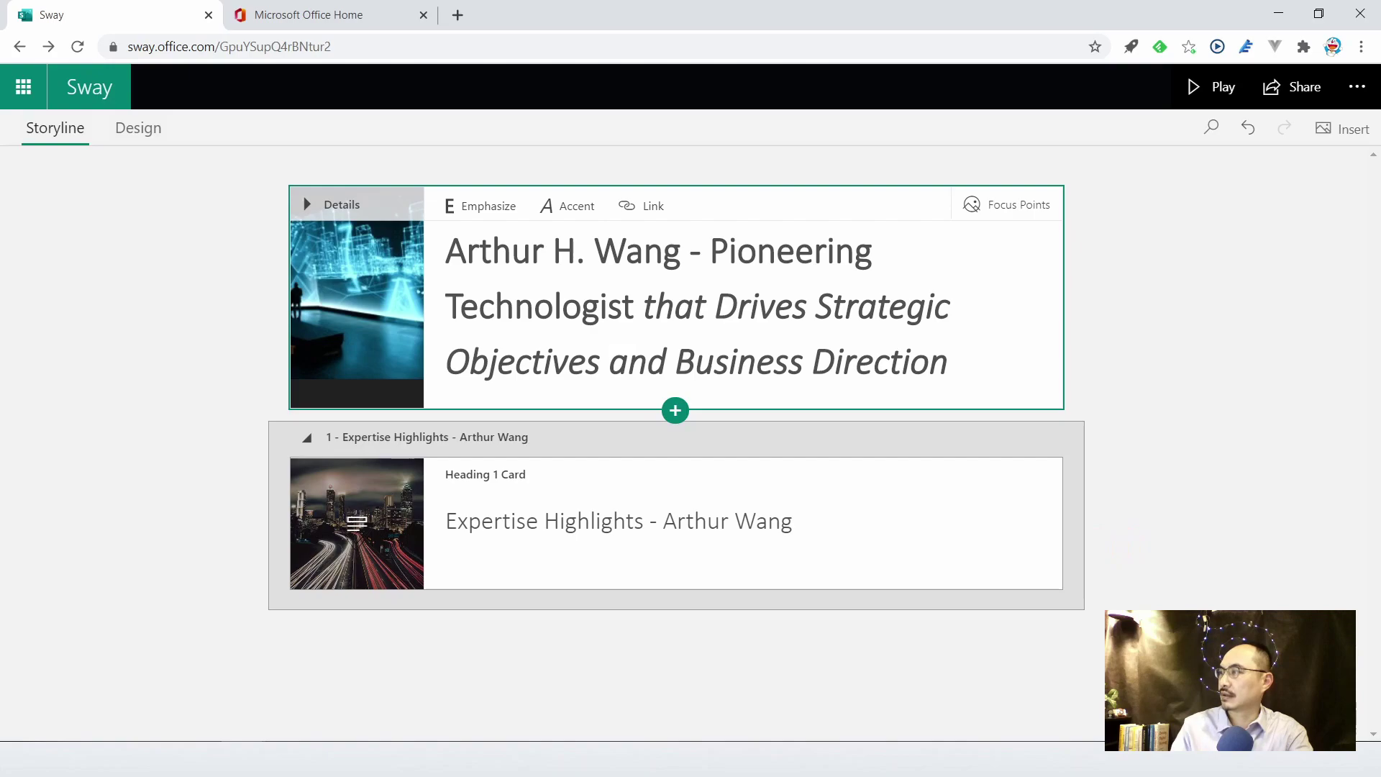
# Step: Add a text card under the heading holding the five pasted expertise bullet points
pyautogui.click(650, 521)
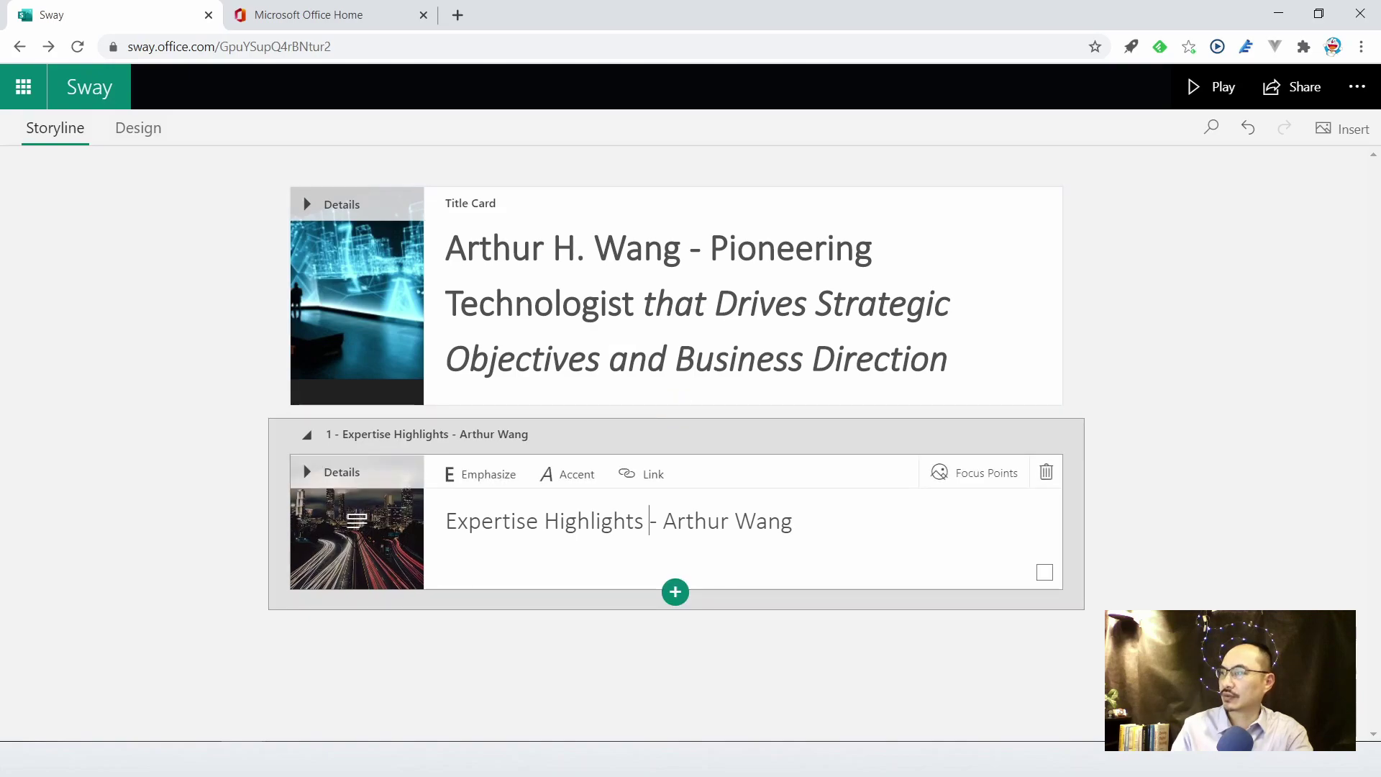
pyautogui.click(674, 594)
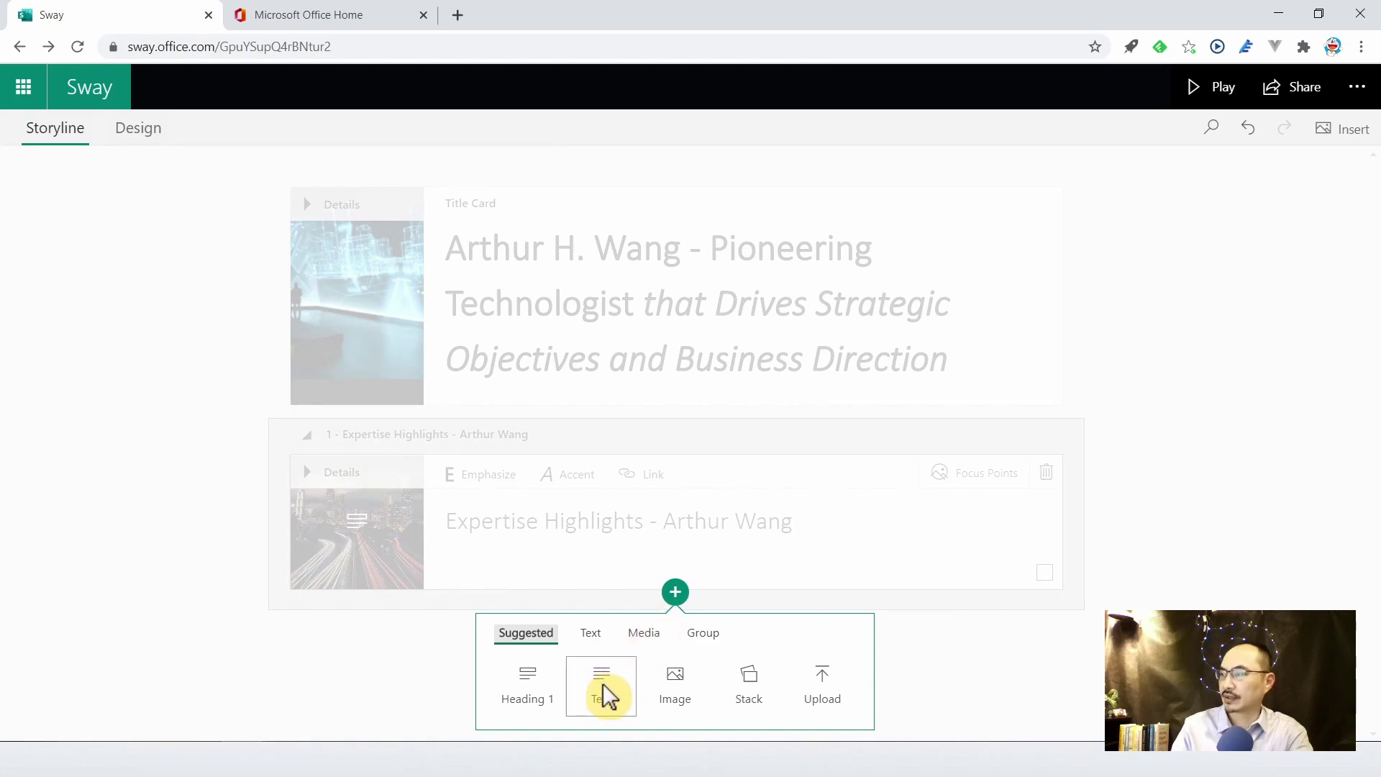
pyautogui.click(603, 684)
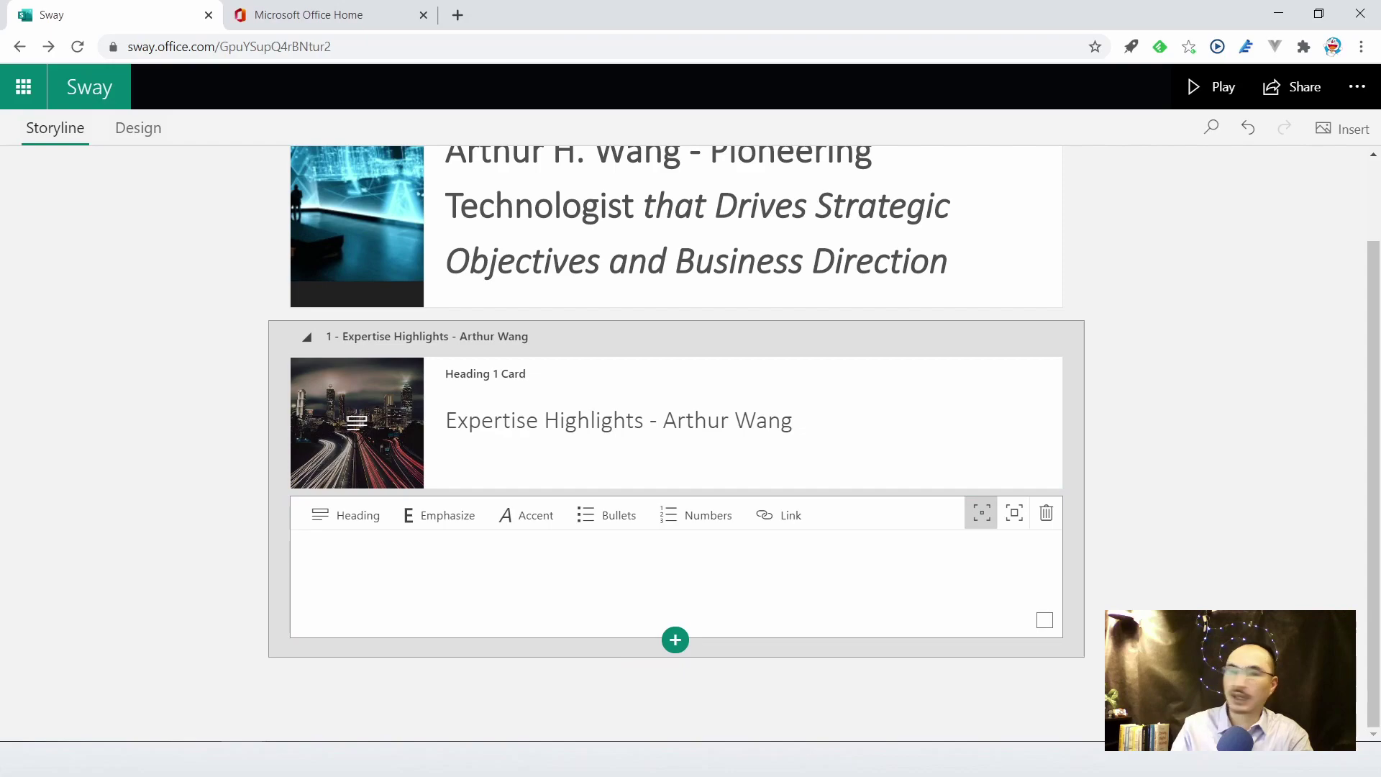
pyautogui.write('Strategic thinking Technology Executive with an entrepreneurial spirit that implements enabling technologies and enterprise systems that facilitate business processes. A powerful blend of business acumen and technology vision resulting in consistent development of pivotal business strategies supported by high-performance IT infrastructures and applications. A history of improving collaboration and communication through building bridges between technology and business divisions. Provides practical insights and strategies to drive organizations forward in an ever changing and competitive industry. Cultivates self-motivating teams through a hands-on leadership style combined with expert technical knowledge.')
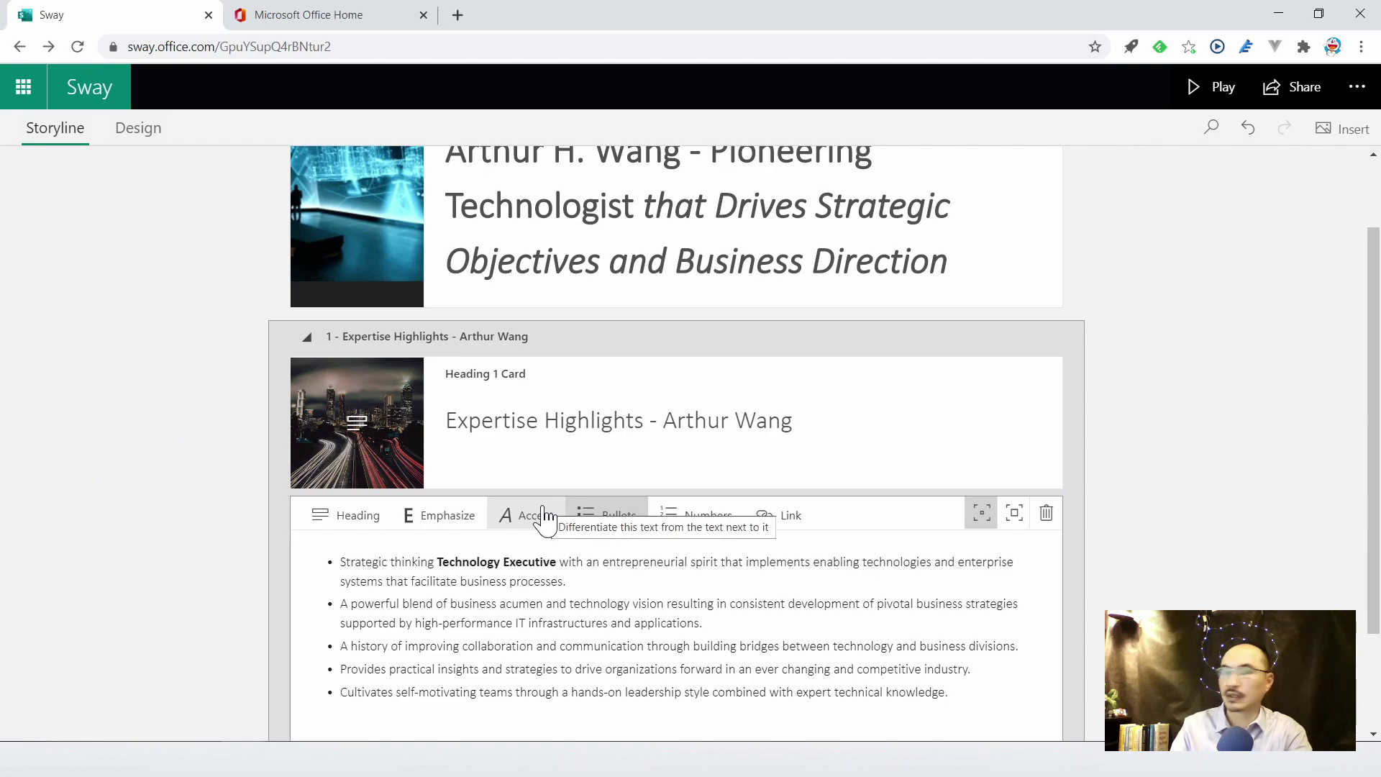
pyautogui.scroll(2, 605, 435)
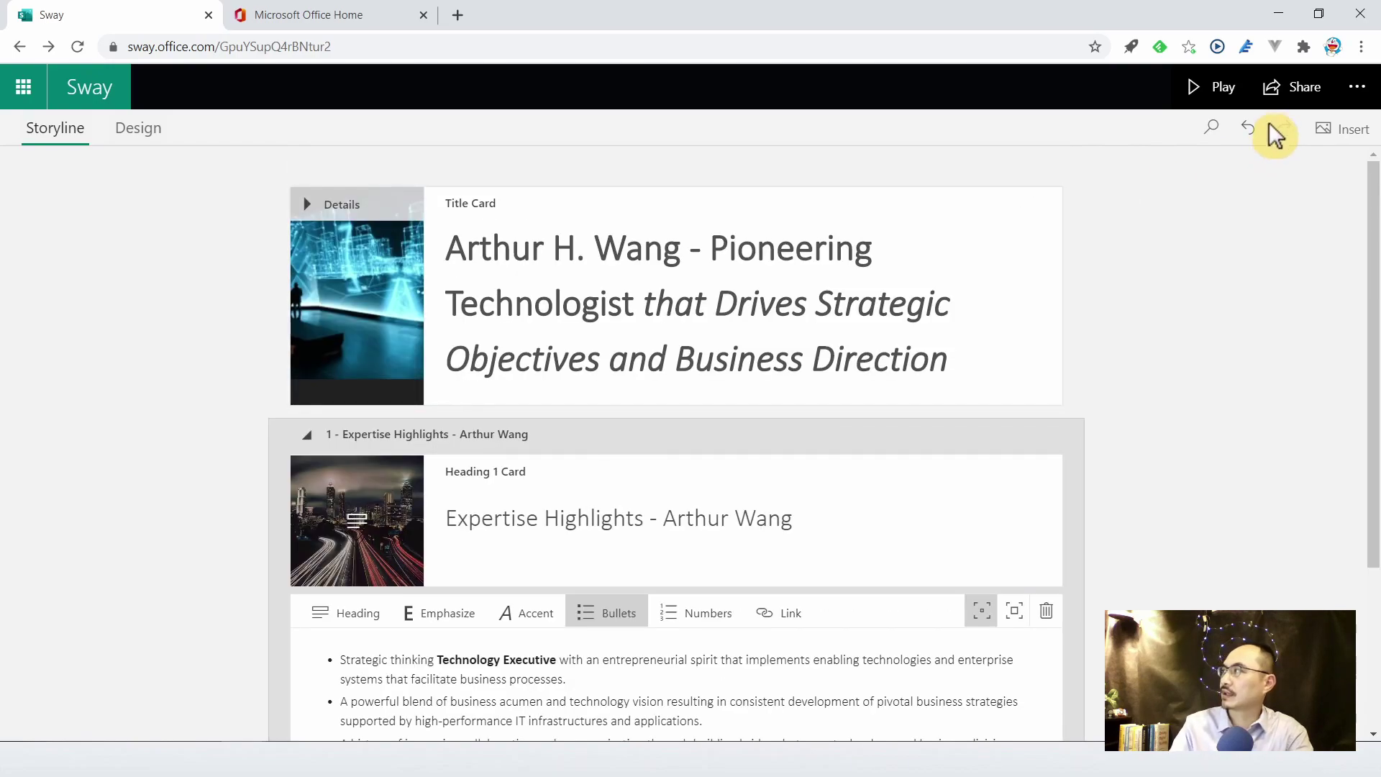
pyautogui.click(1219, 93)
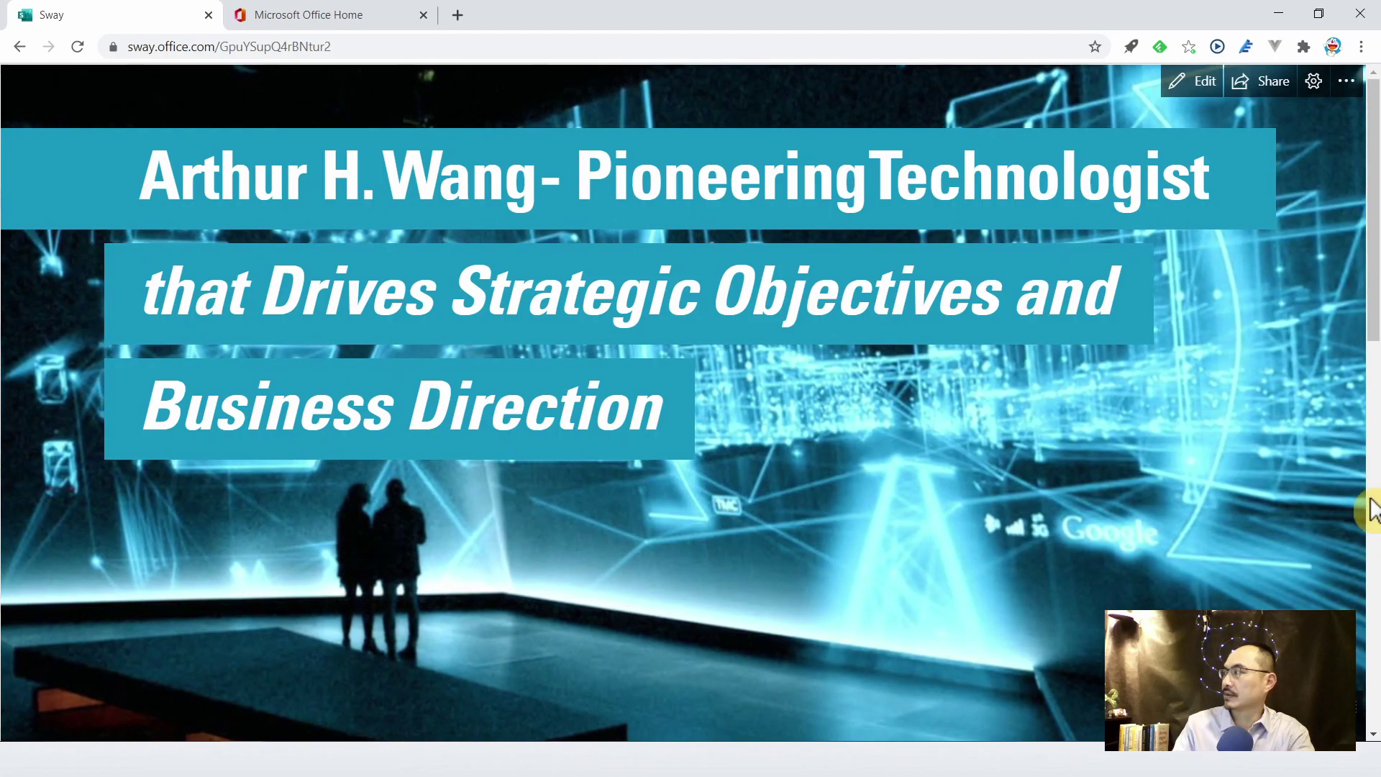
pyautogui.click(1372, 511)
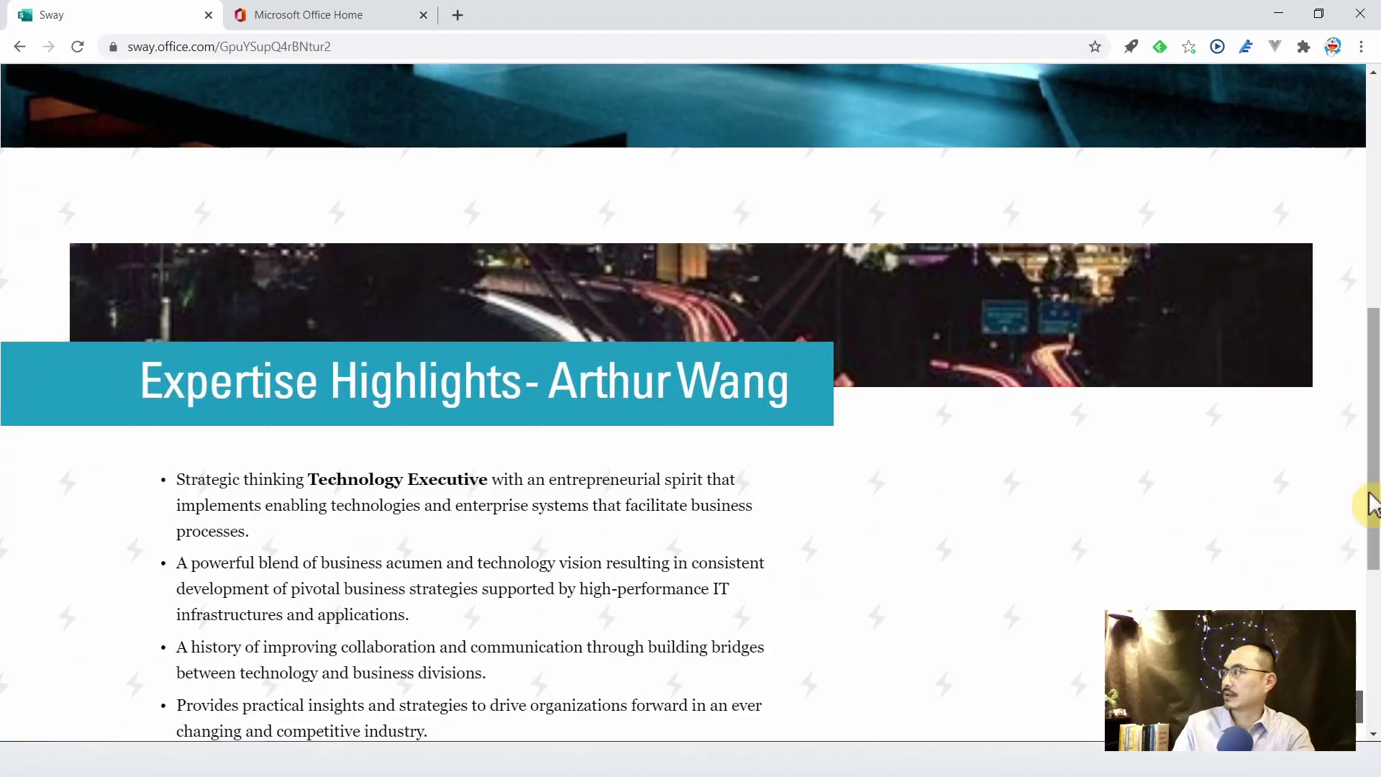
pyautogui.moveTo(1372, 511)
pyautogui.mouseDown()
pyautogui.moveTo(1372, 575)
pyautogui.moveTo(1375, 523)
pyautogui.moveTo(1372, 555)
pyautogui.mouseUp()
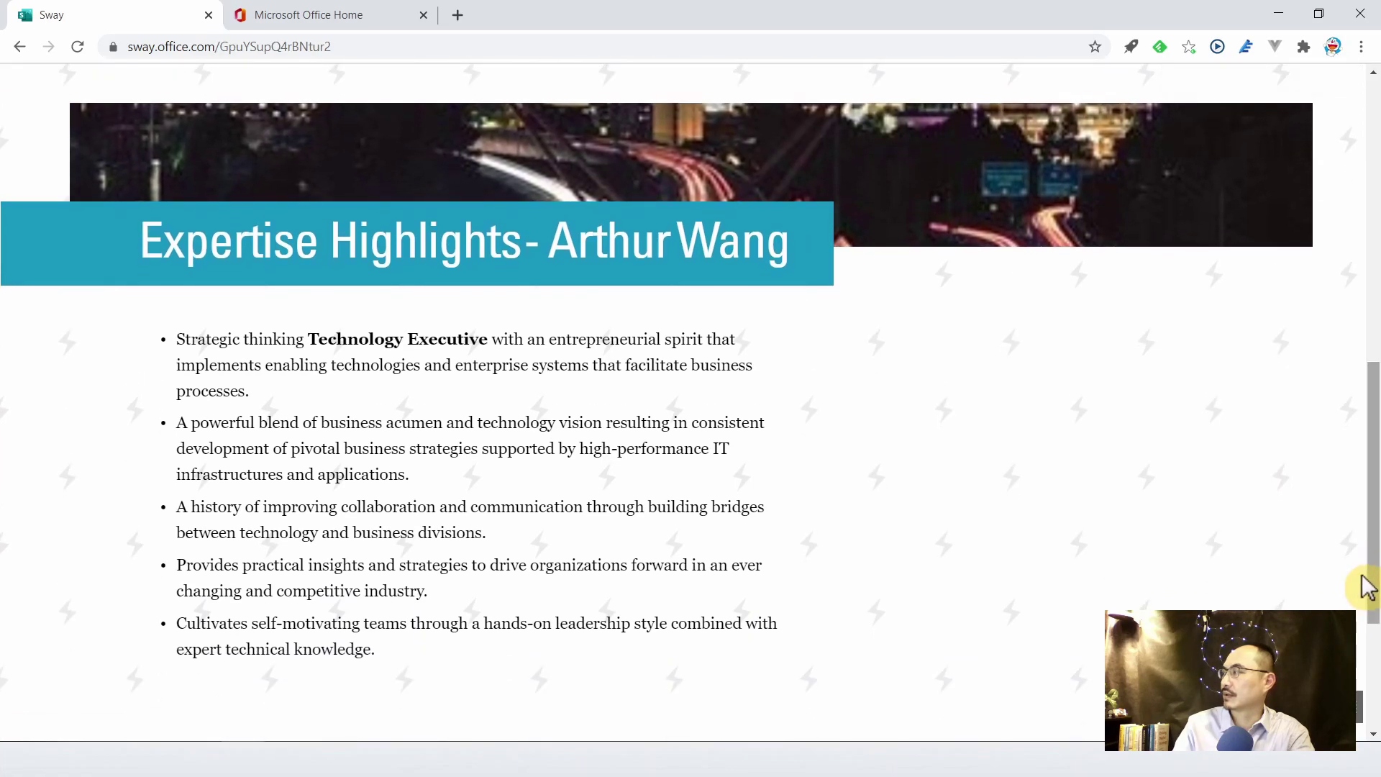
pyautogui.click(1359, 723)
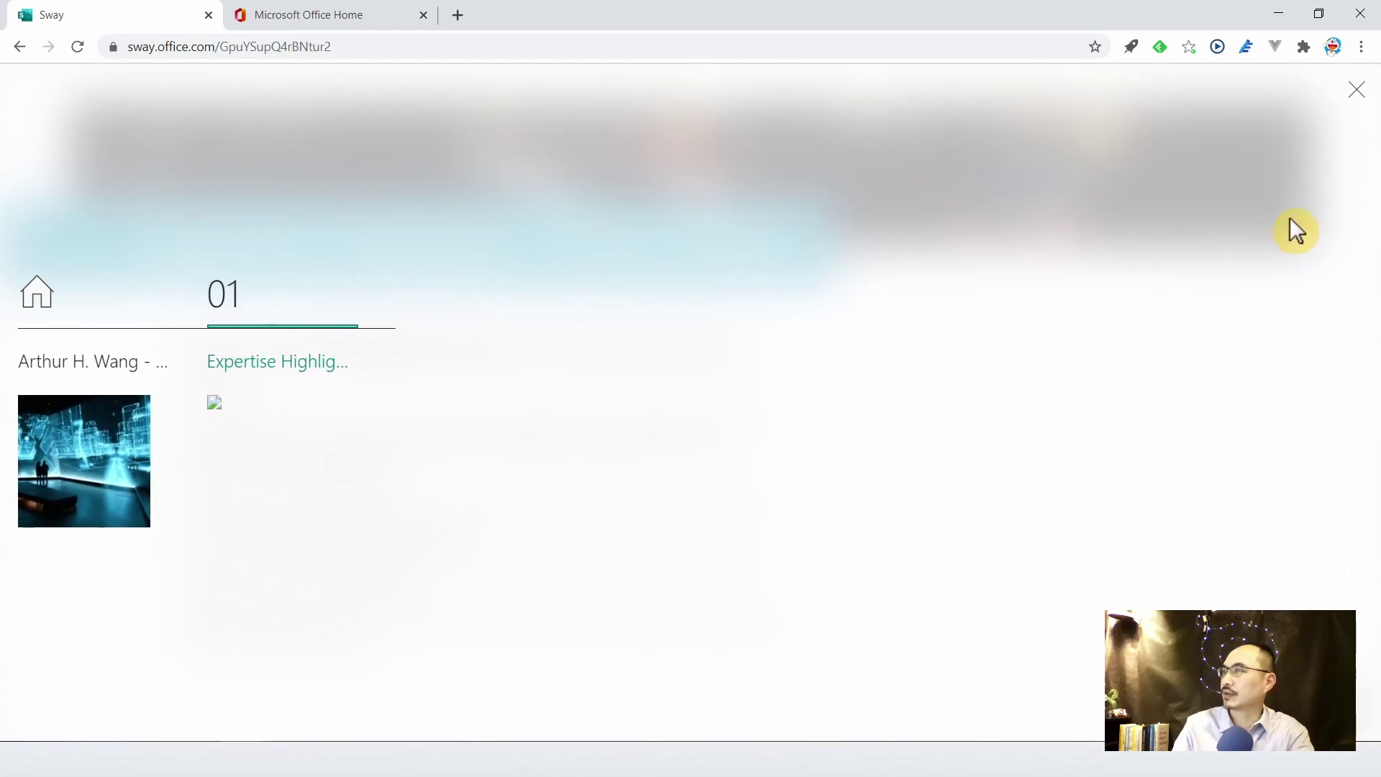
pyautogui.click(1357, 90)
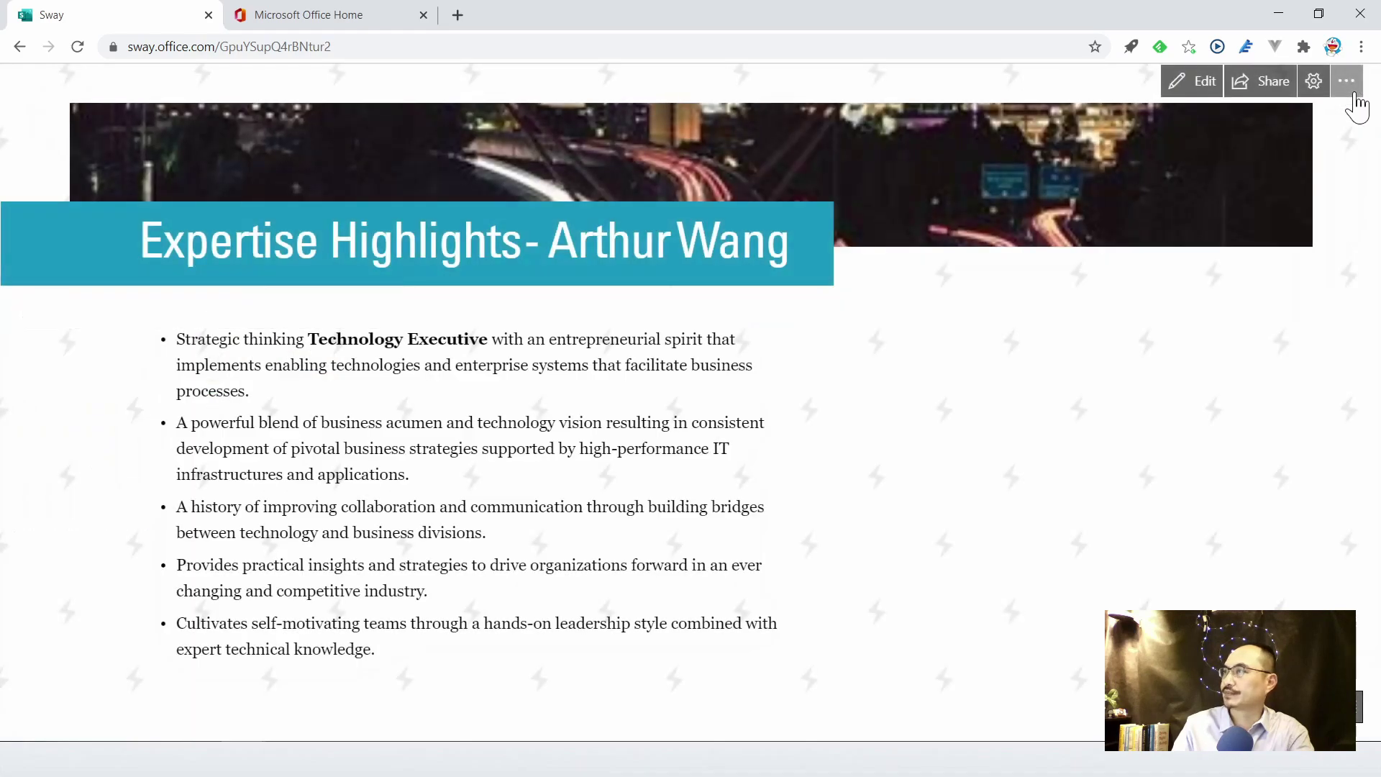
# Step: Add a Heading 1 card: 'Dynamic Leader with a Solid Mix of Technology, Leadership, and Business Development Skills'
pyautogui.click(1194, 82)
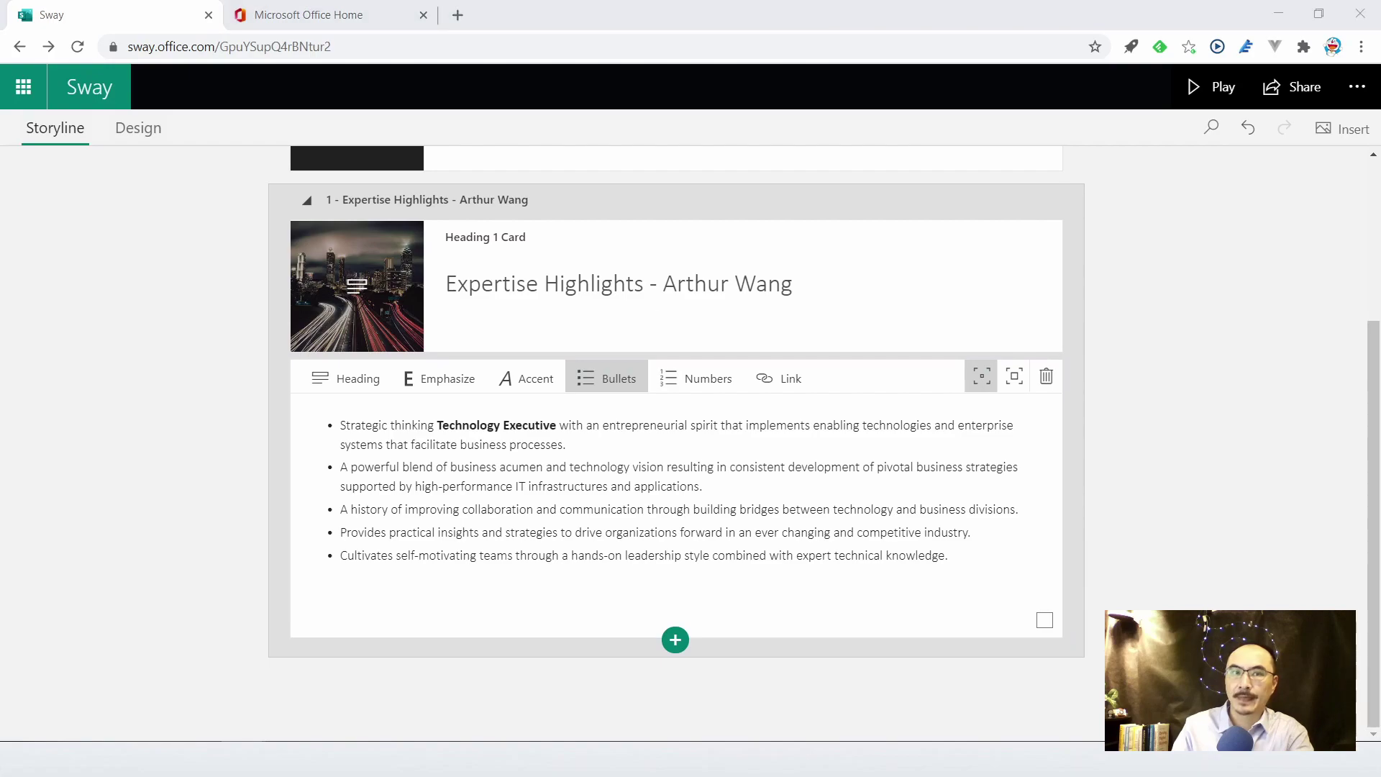
pyautogui.click(675, 640)
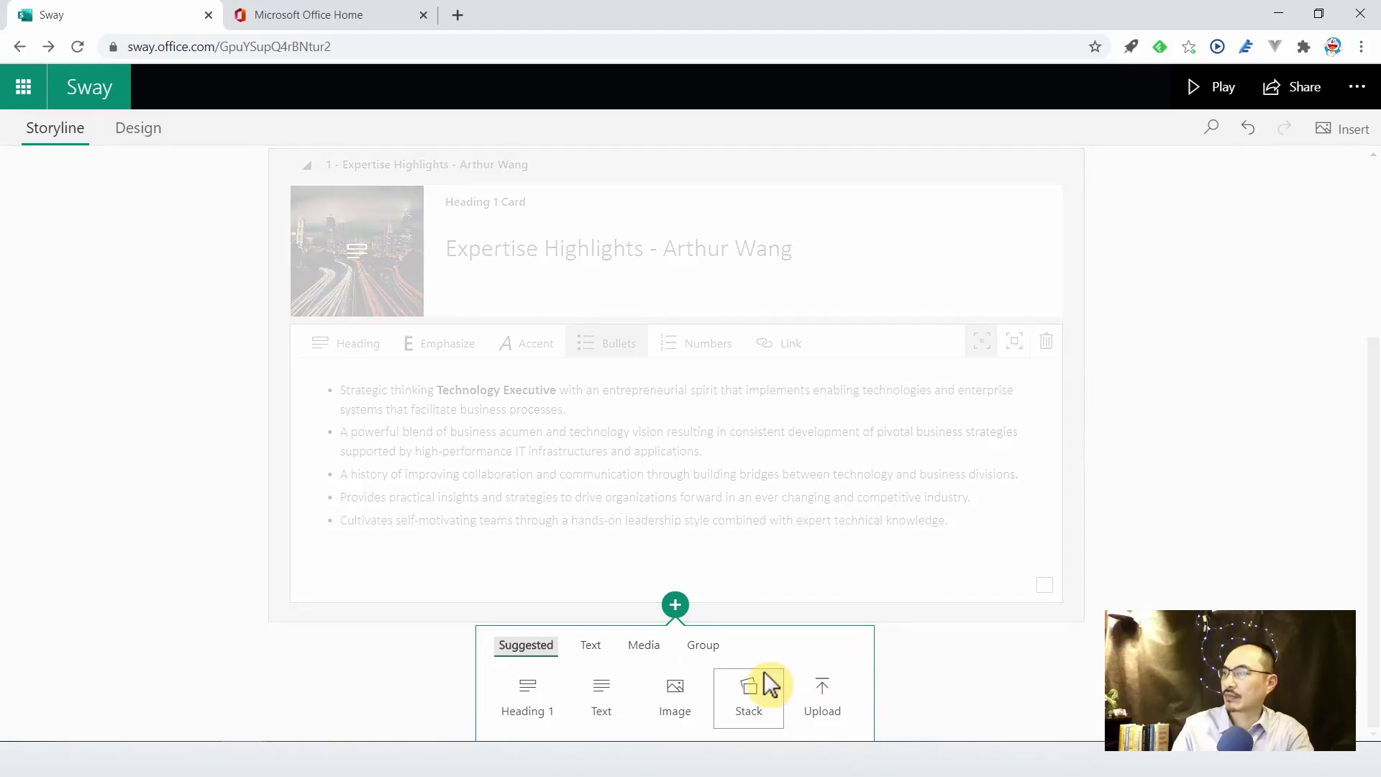
pyautogui.click(643, 644)
pyautogui.click(701, 646)
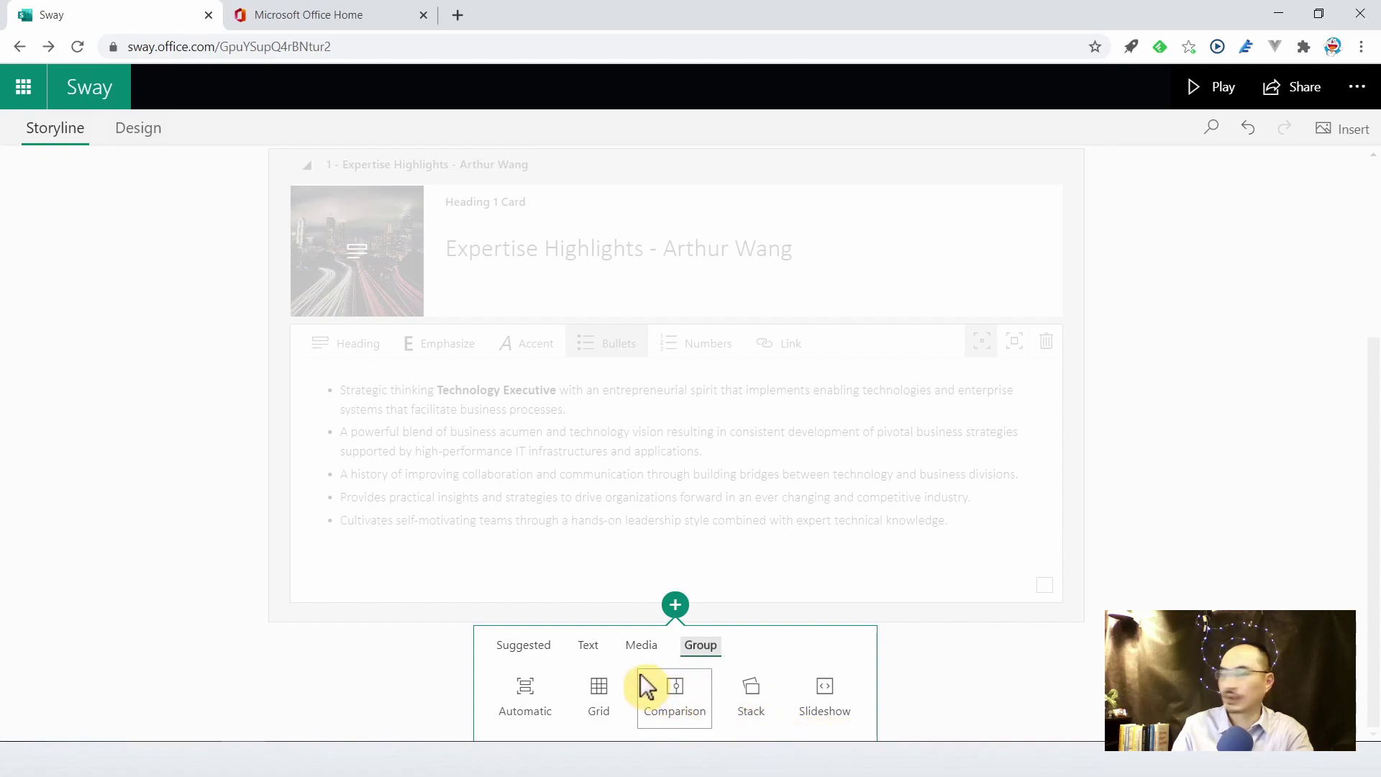
pyautogui.click(545, 649)
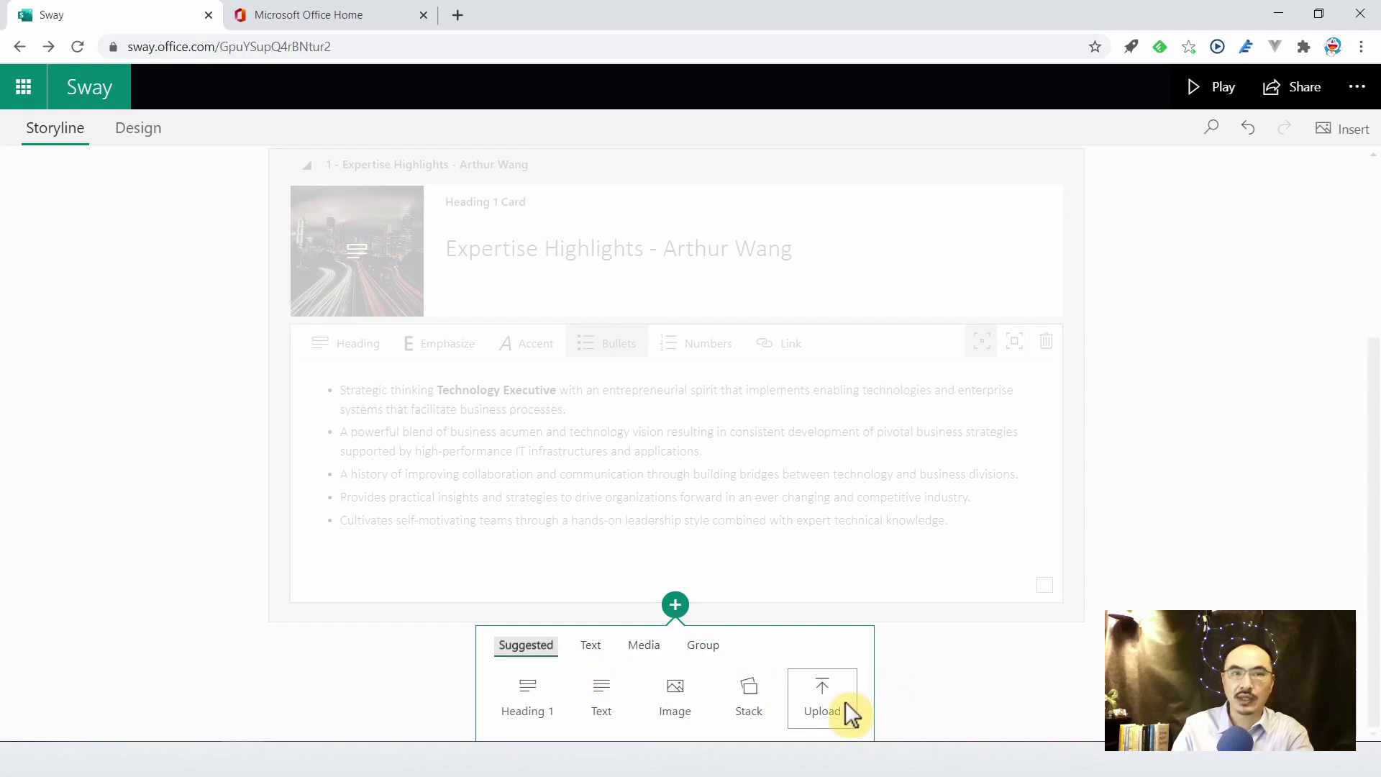
pyautogui.click(541, 697)
pyautogui.write('Dynamic Leader with a Solid Mix of Technology, Leadership, and Business Development Skills')
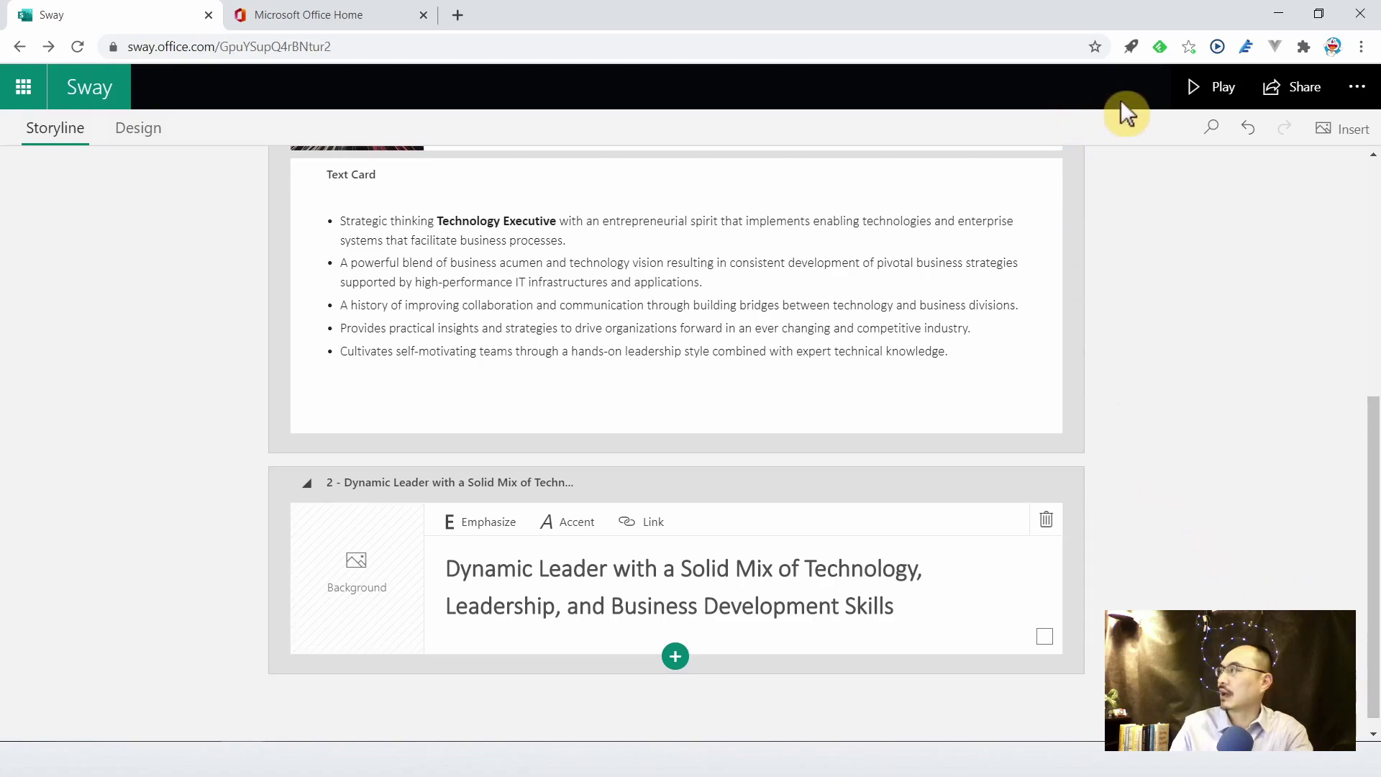
# Step: Play the Sway, stepping through the Expertise Highlights and Dynamic Leader sections
pyautogui.click(1223, 94)
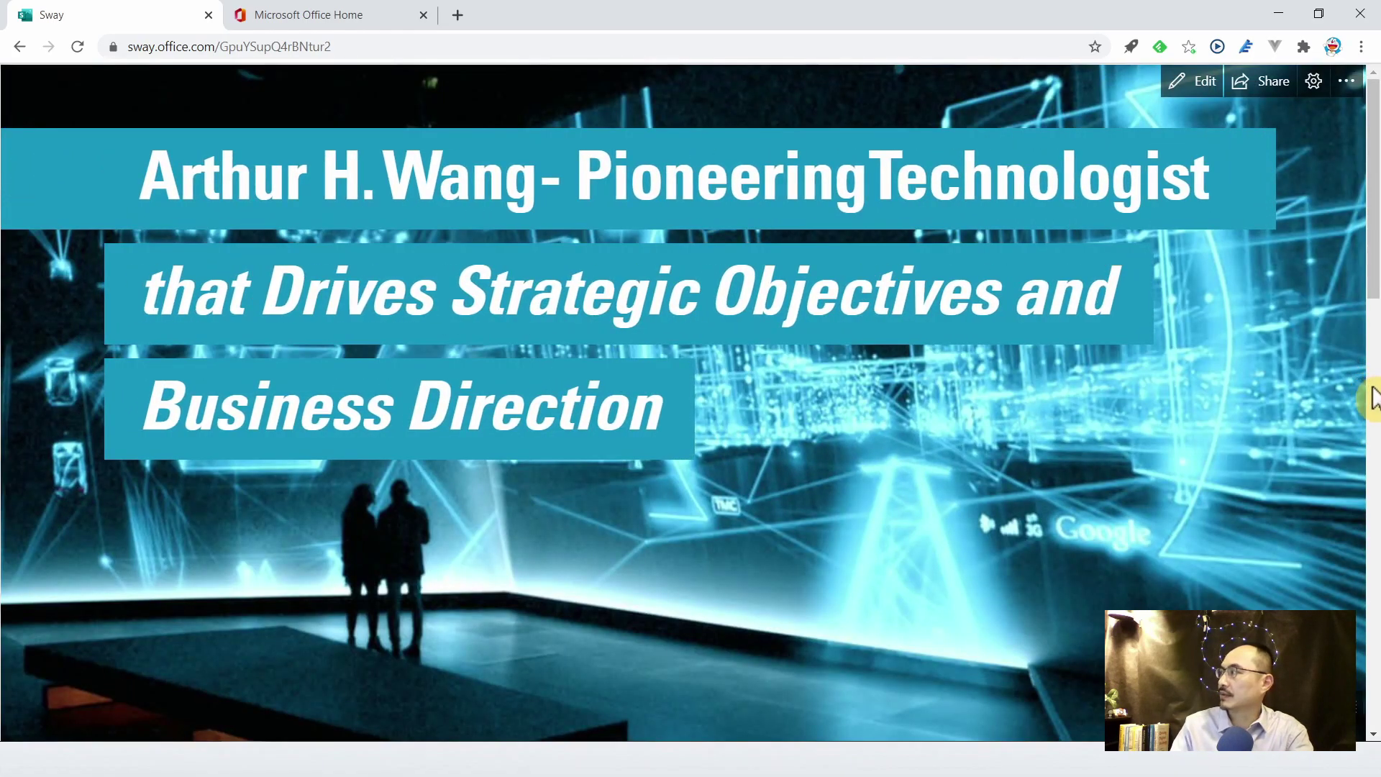
pyautogui.click(1374, 395)
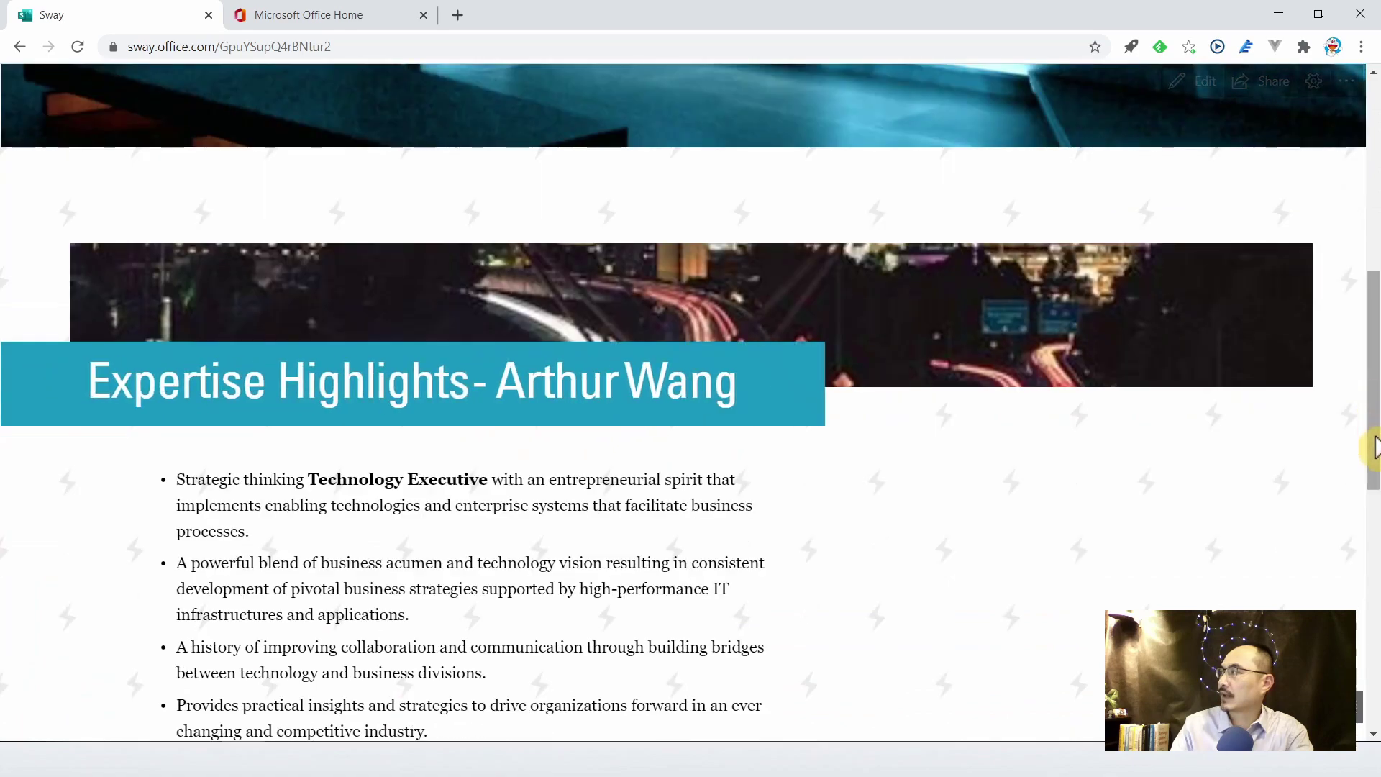
pyautogui.click(1374, 523)
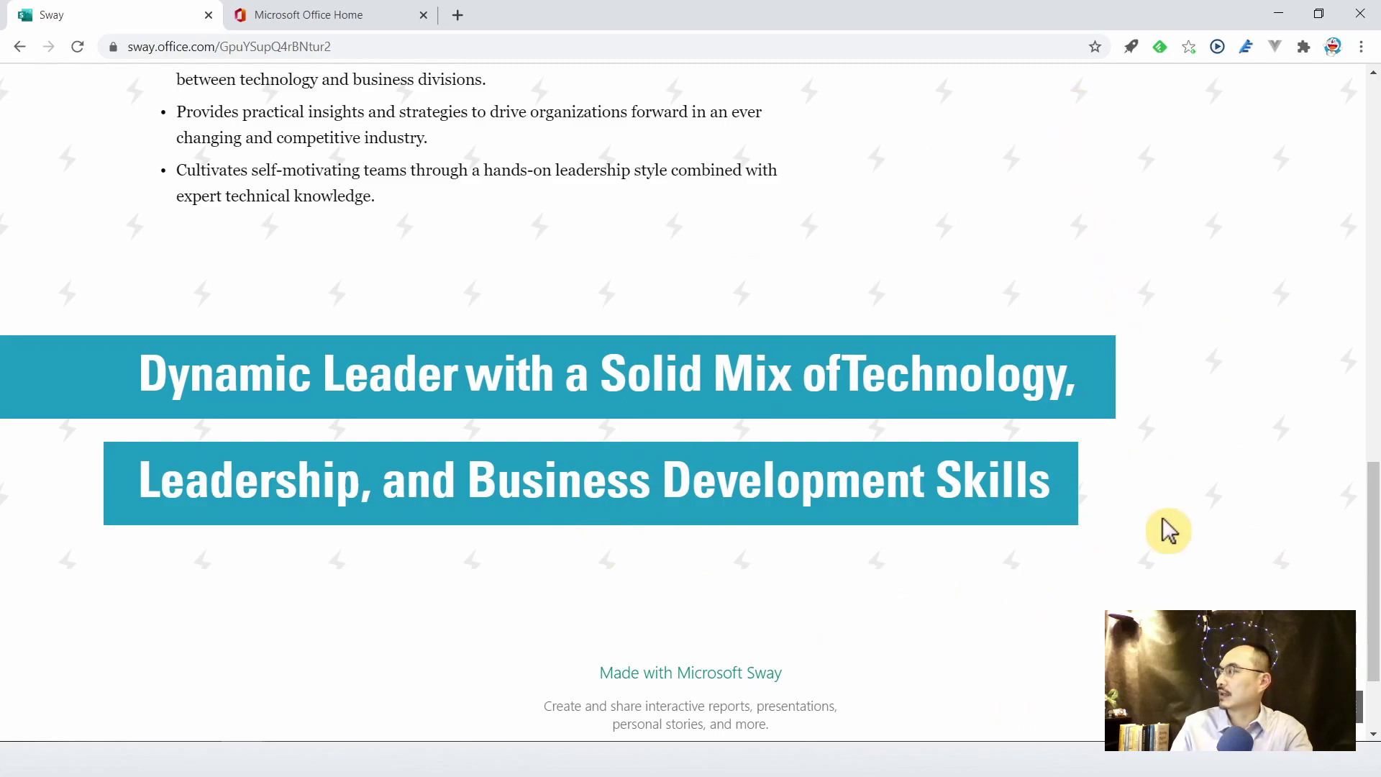
pyautogui.click(1374, 302)
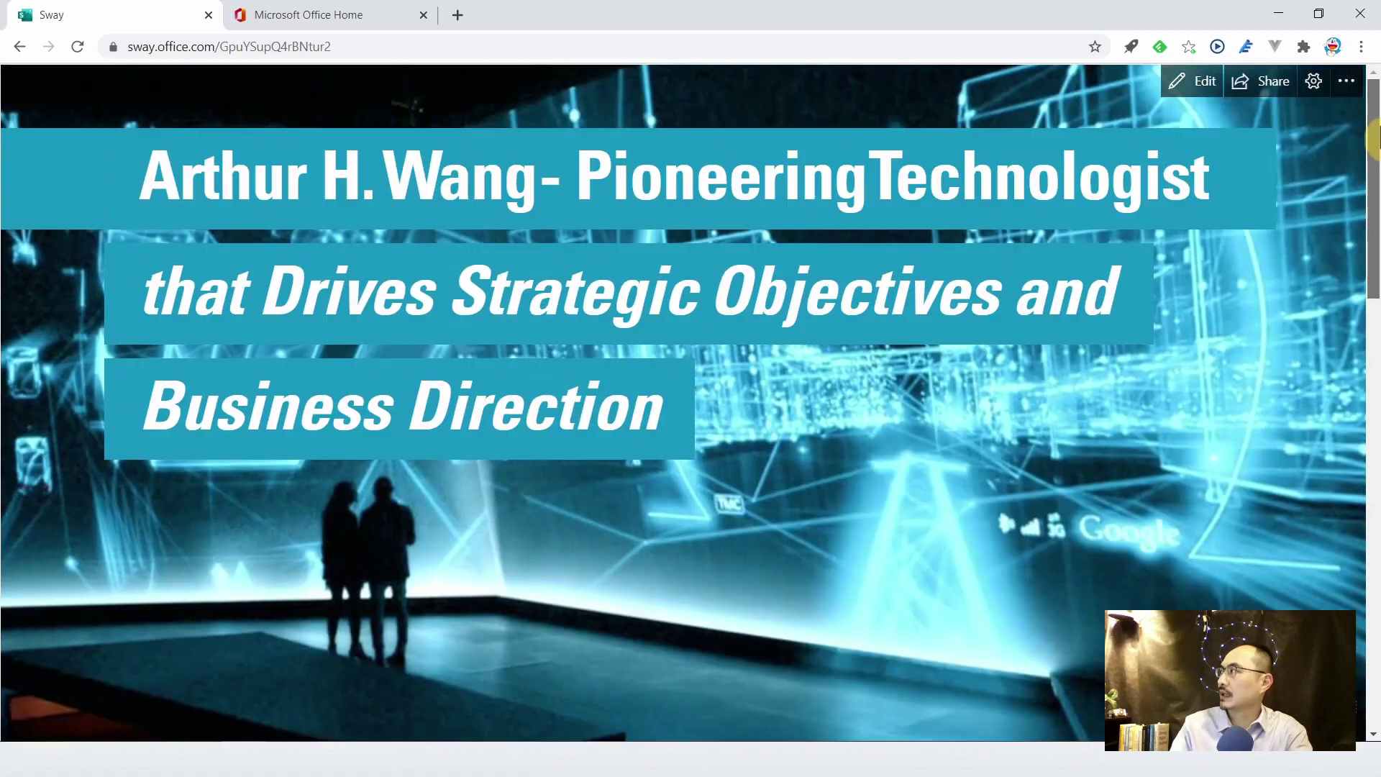
# Step: Add a grid group under the heading with a first text card, Digital Strategy
pyautogui.click(1200, 82)
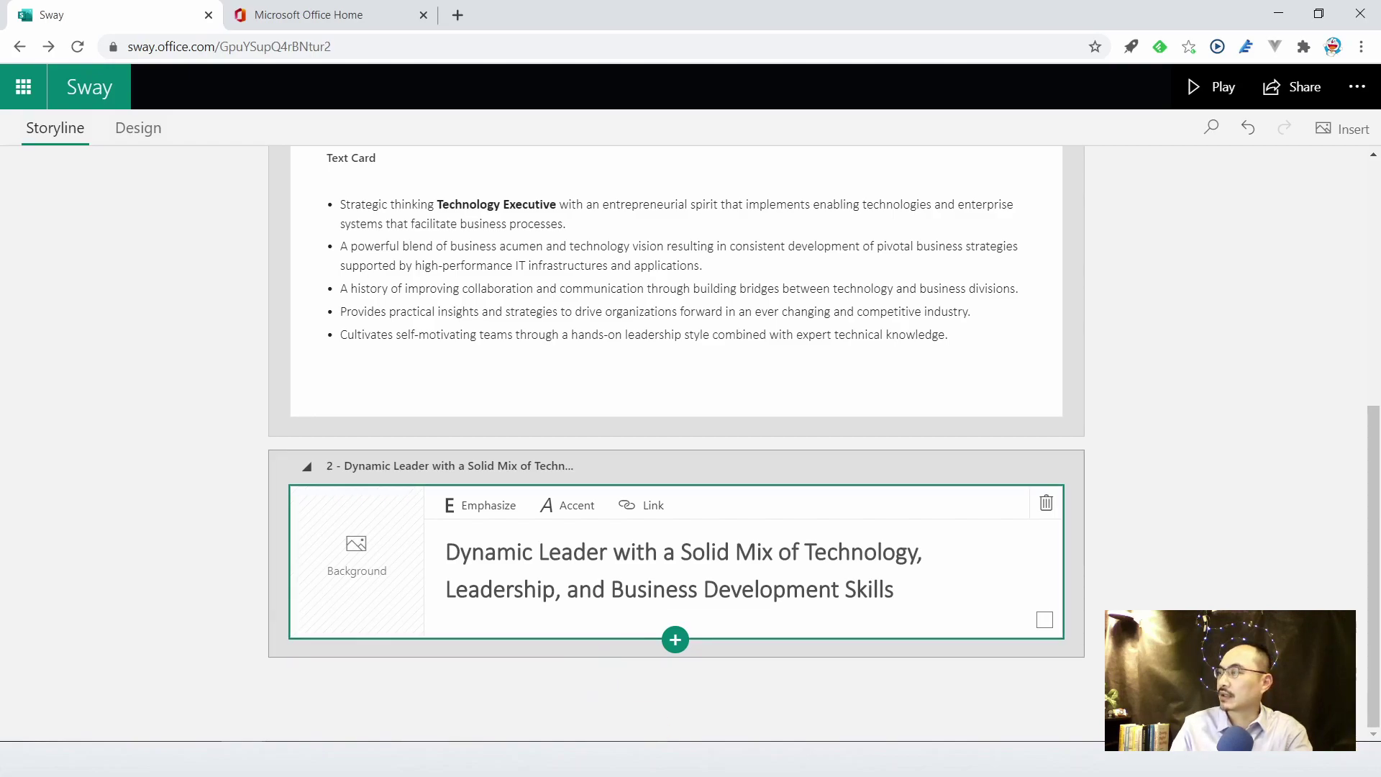
pyautogui.click(676, 642)
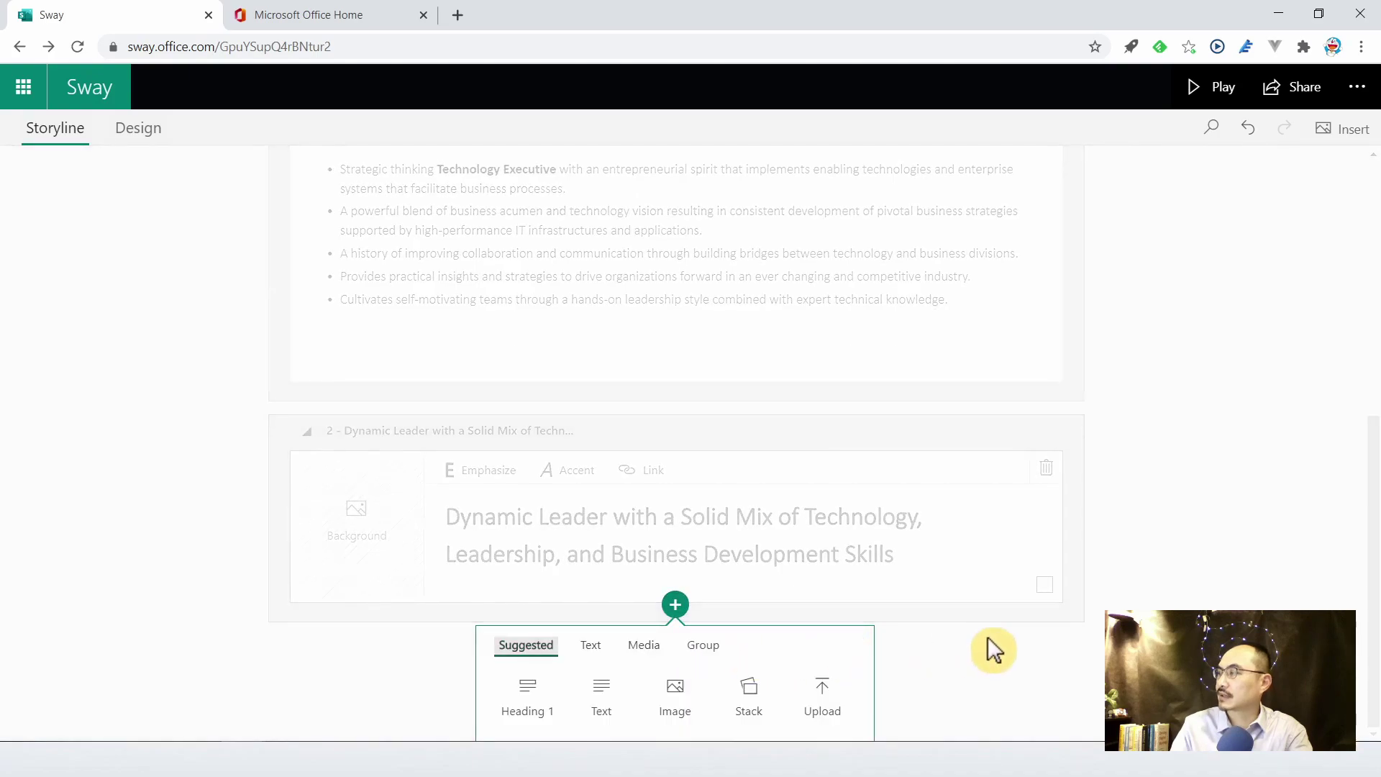
pyautogui.click(715, 653)
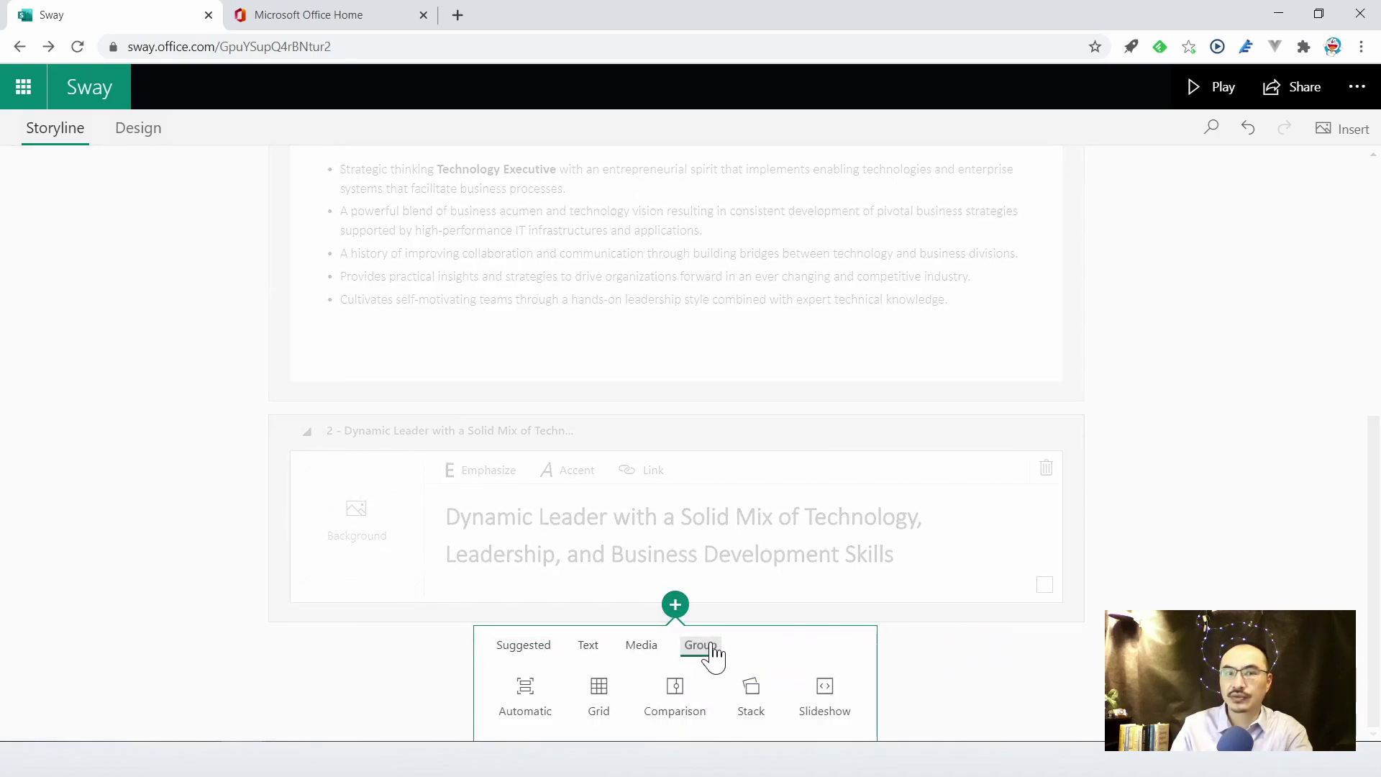
pyautogui.click(607, 692)
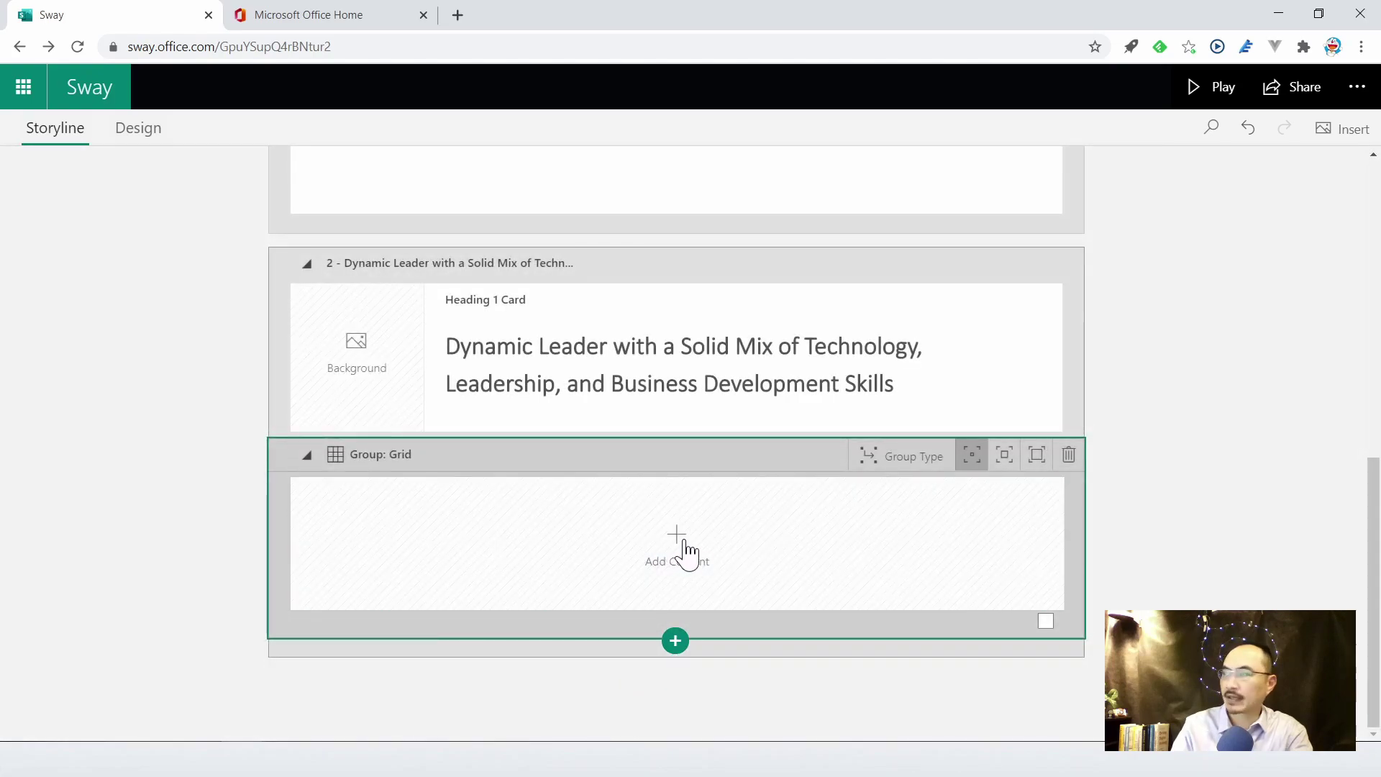
pyautogui.click(685, 550)
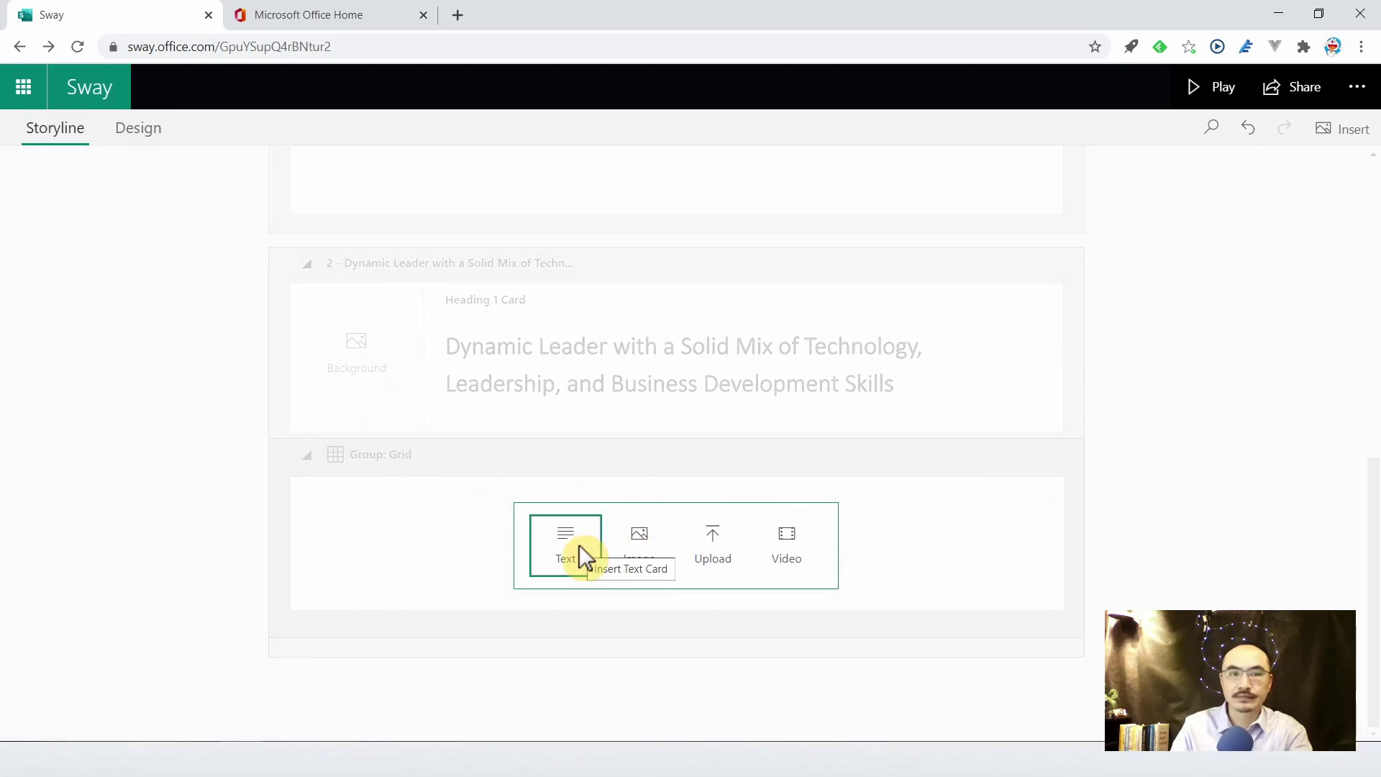
pyautogui.click(576, 550)
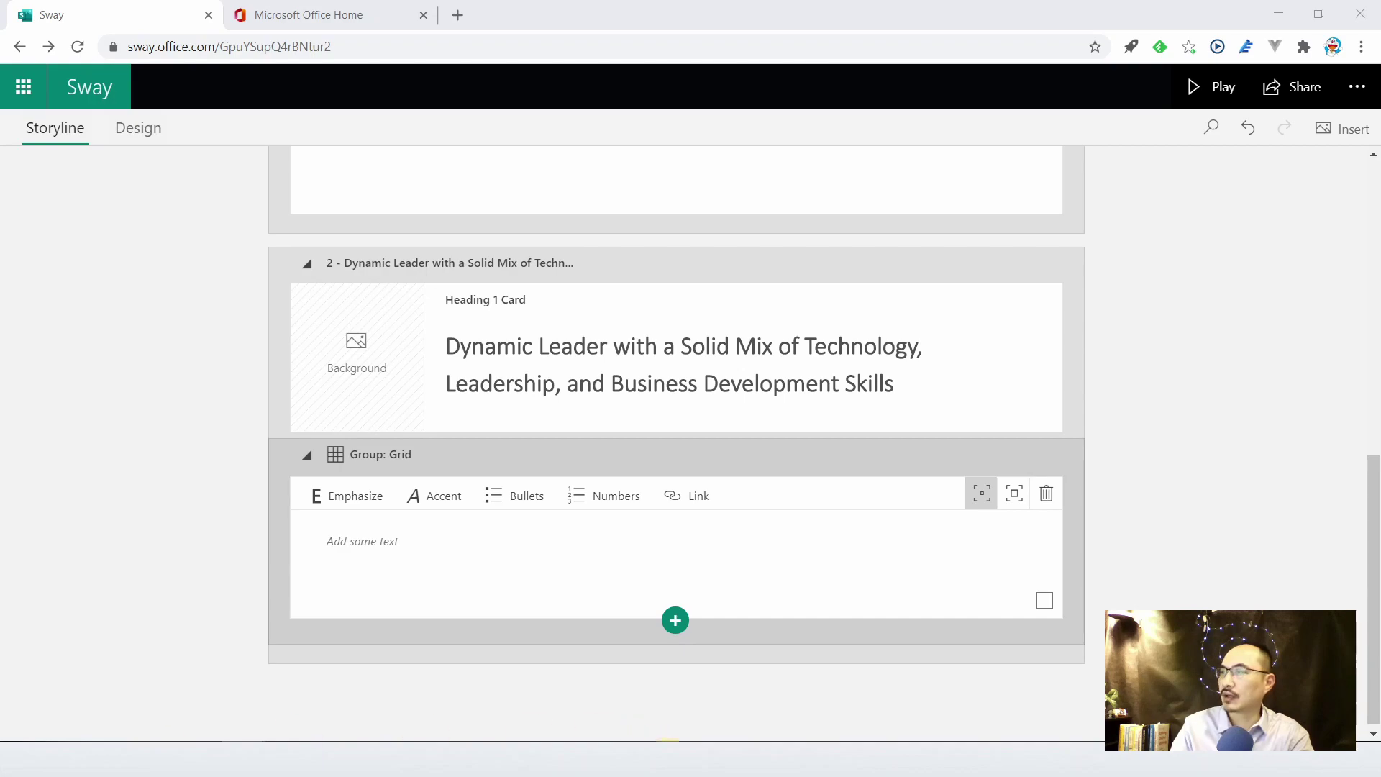
pyautogui.hotkey('alt', 'Tab')
pyautogui.write('Digital Strategy')
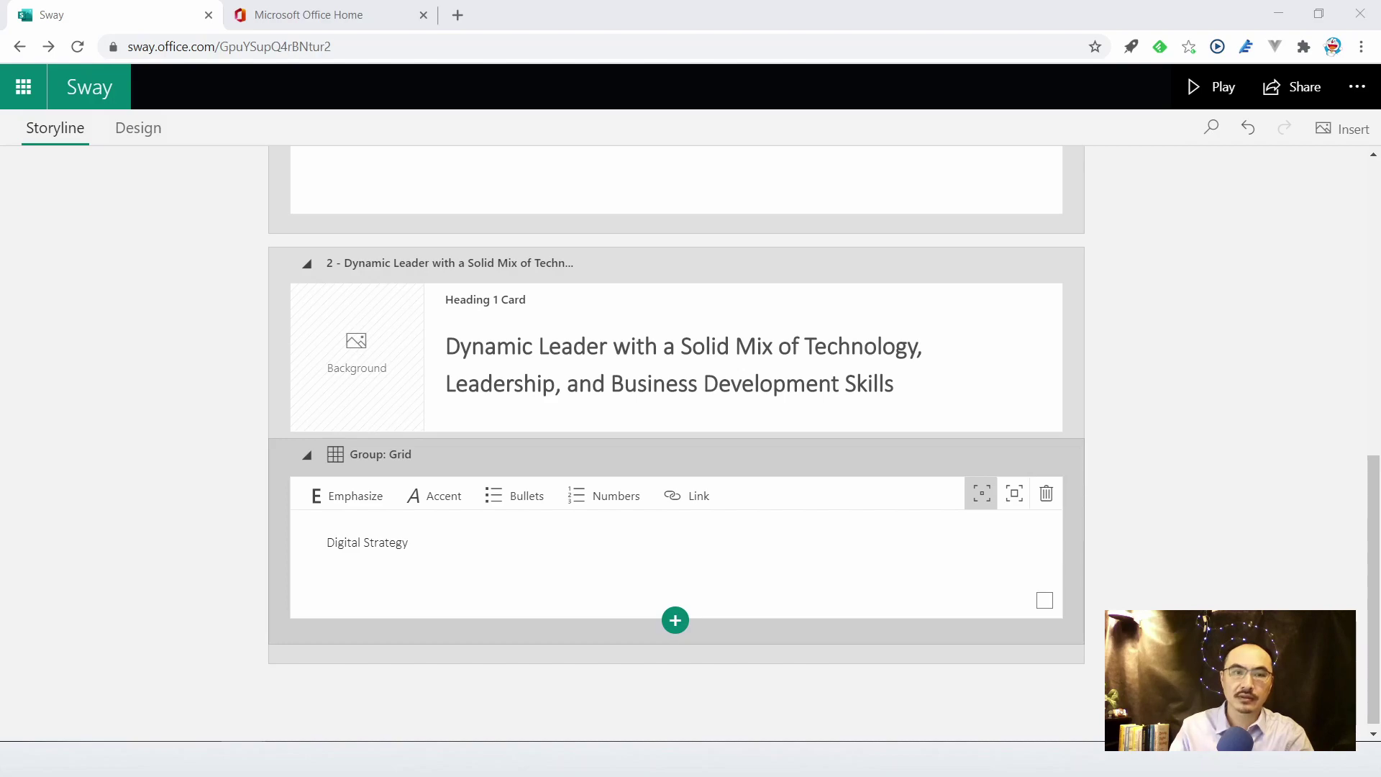
# Step: Add grid cards 'Orchestrating Transformation' and 'Technology Roadmap & Planning'
pyautogui.click(676, 623)
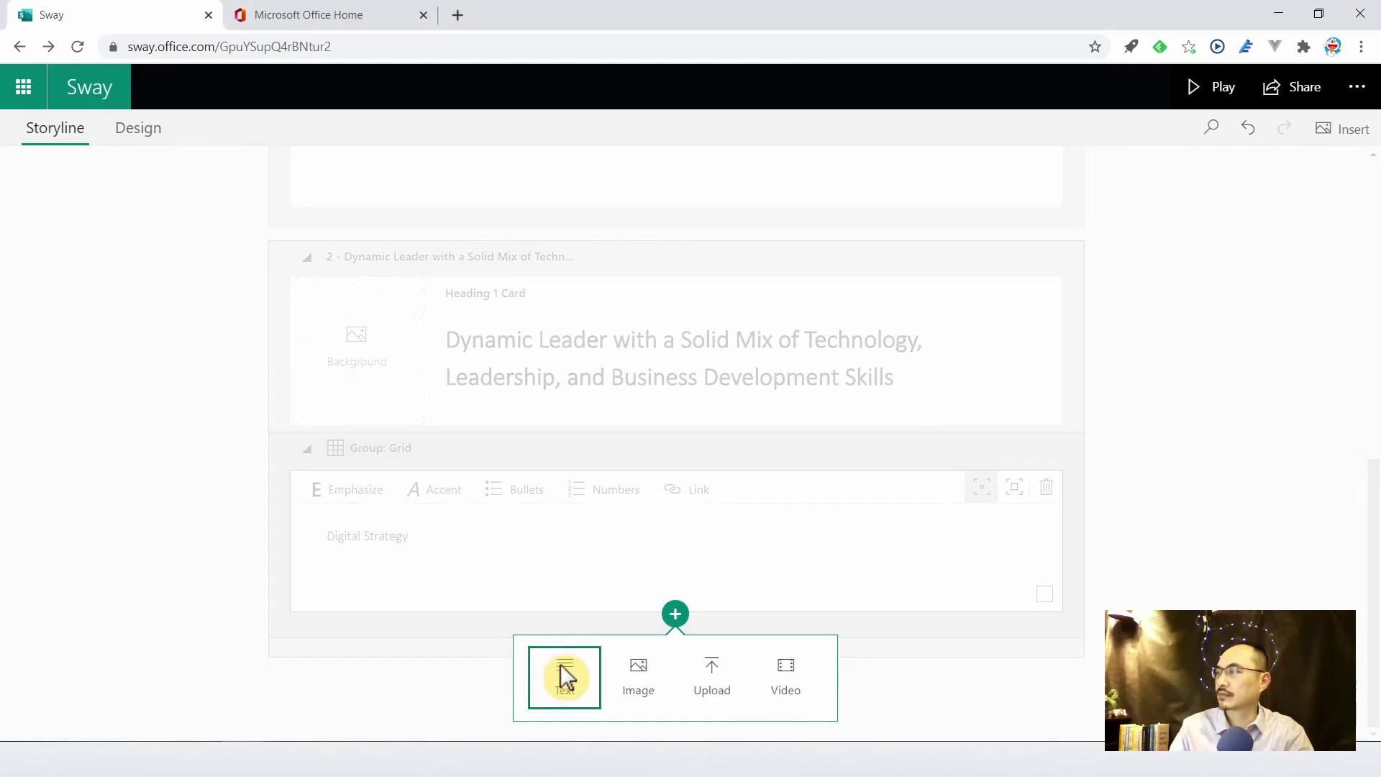
pyautogui.click(561, 673)
pyautogui.write('Orchestrating Transformation')
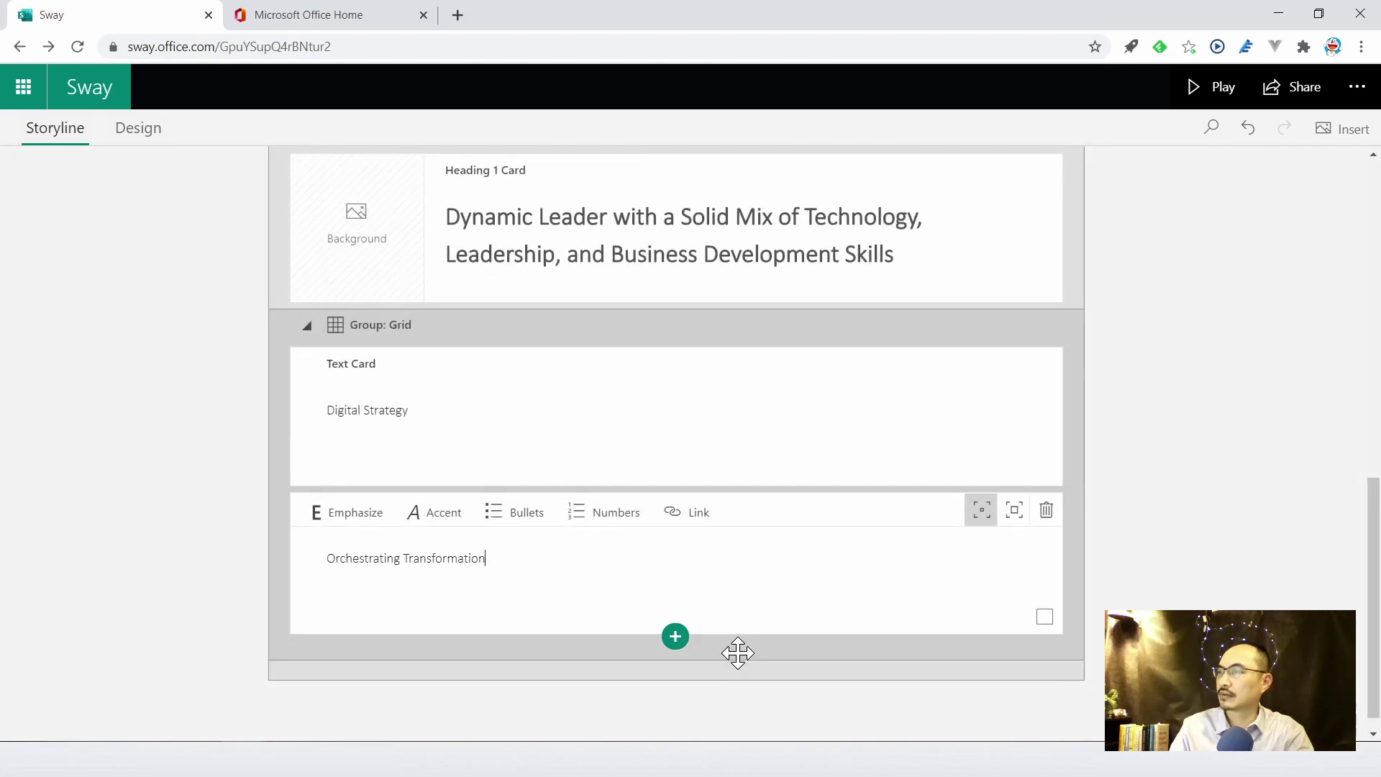
pyautogui.click(674, 636)
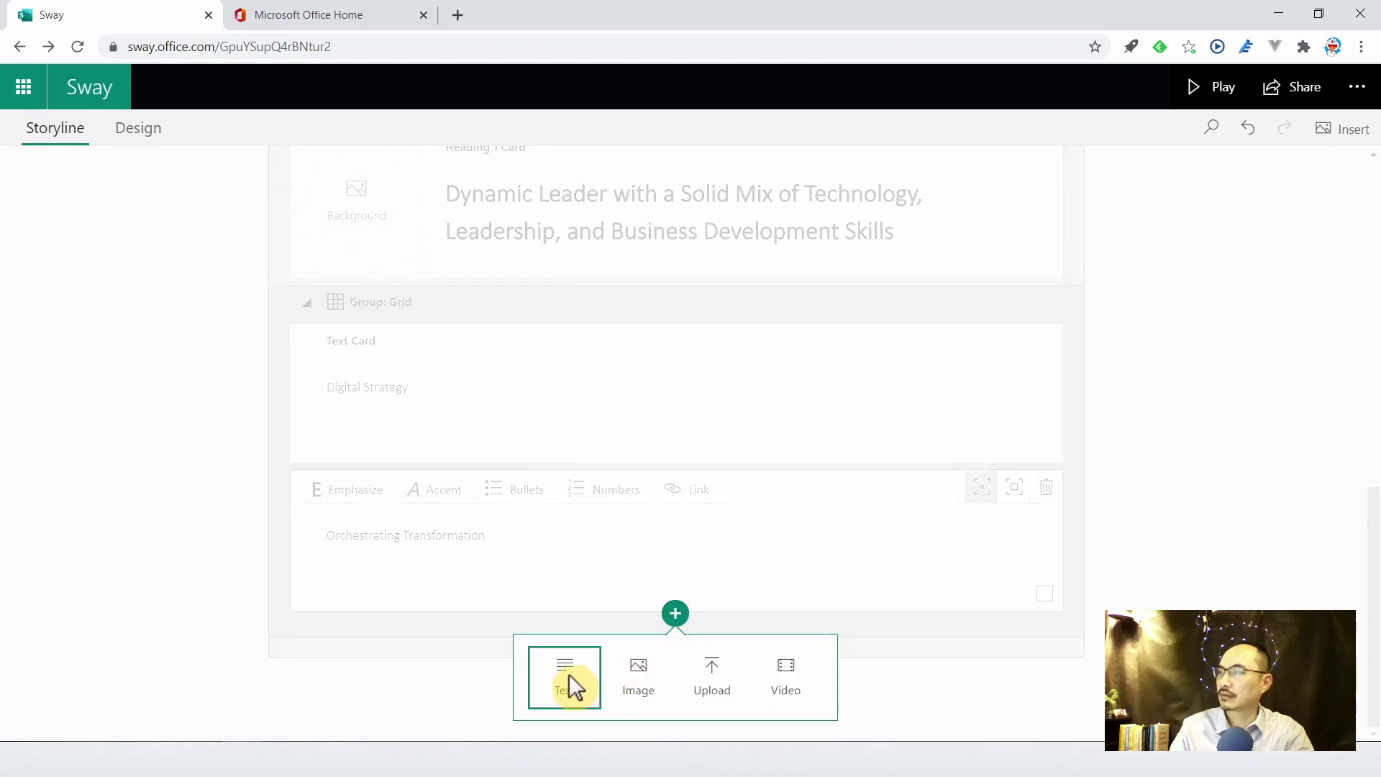
pyautogui.click(568, 675)
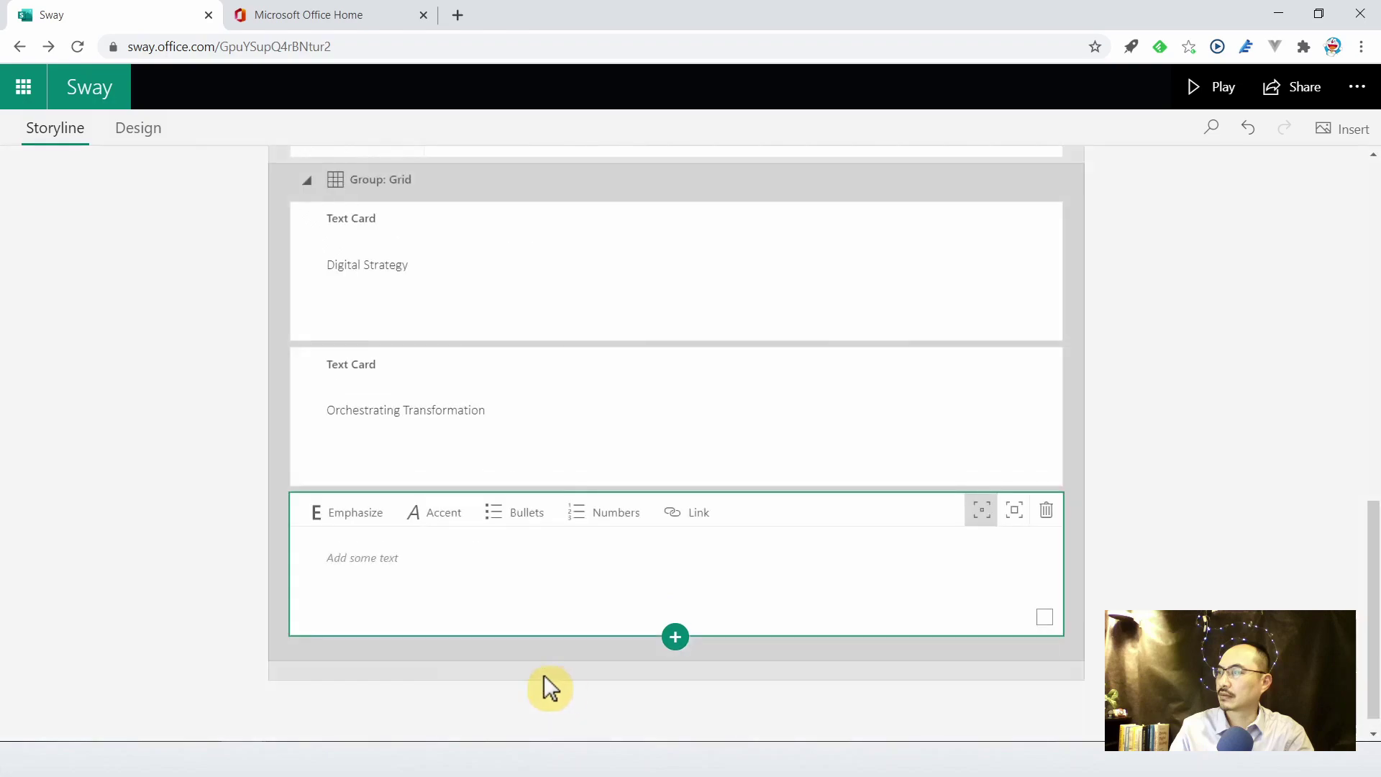
pyautogui.write('Technology Roadmap & Planning')
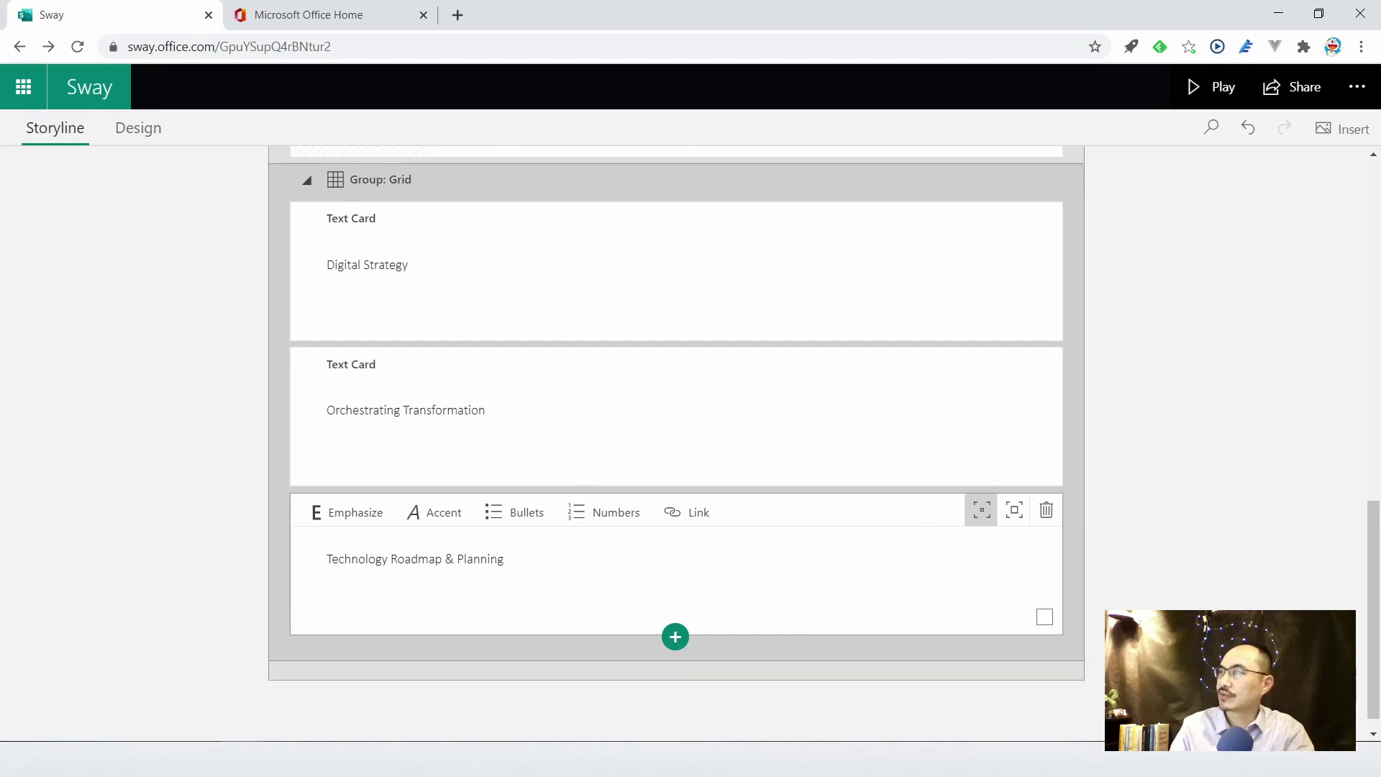
pyautogui.scroll(3, 1158, 489)
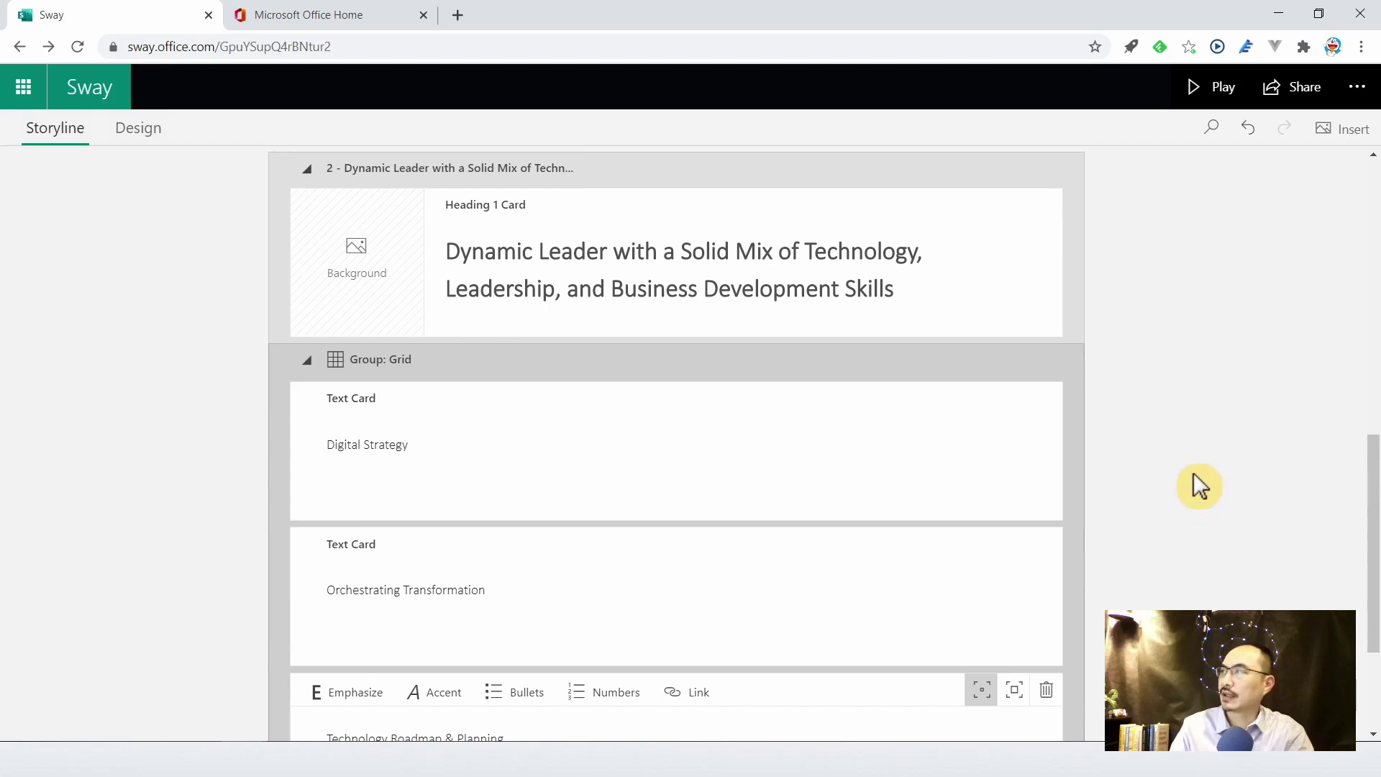
# Step: Preview the three-card skills grid in Play view and return to editing
pyautogui.click(1214, 93)
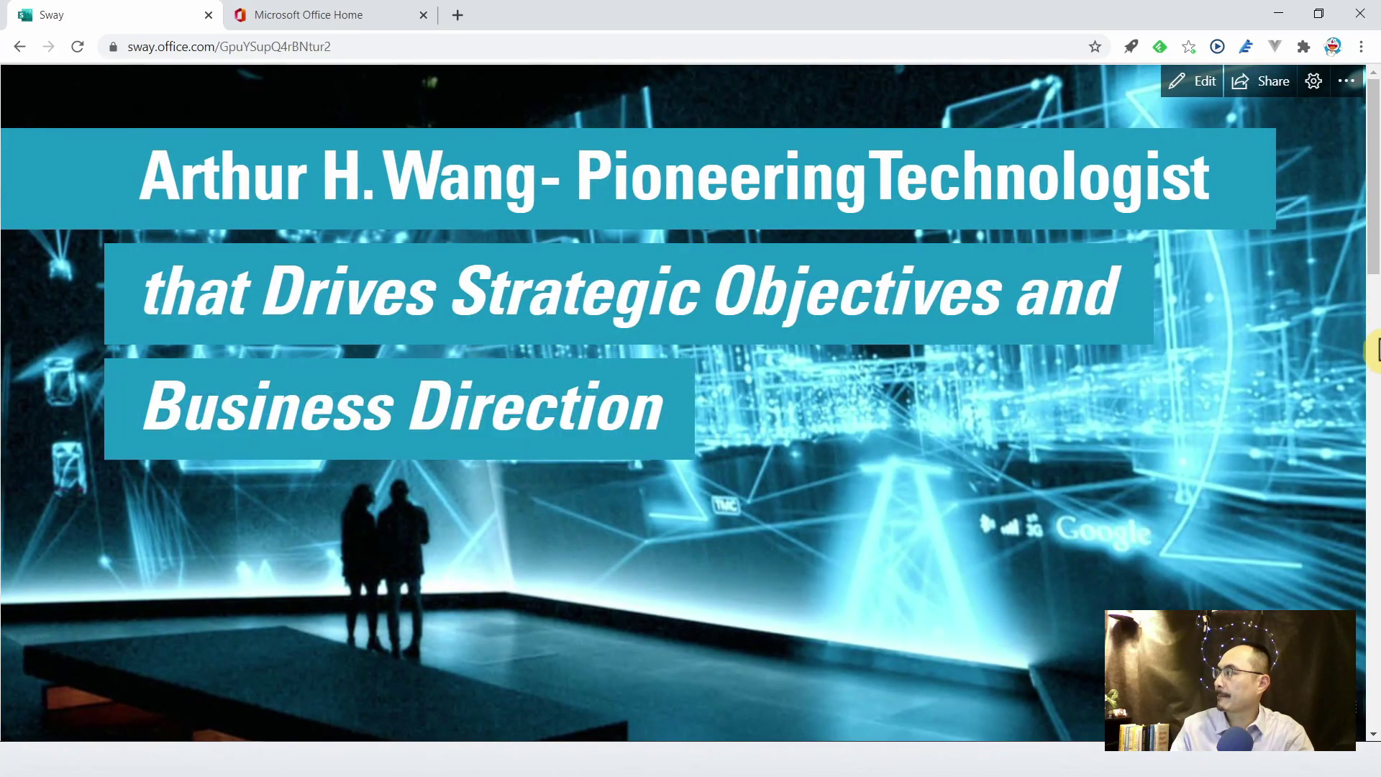
pyautogui.click(1374, 350)
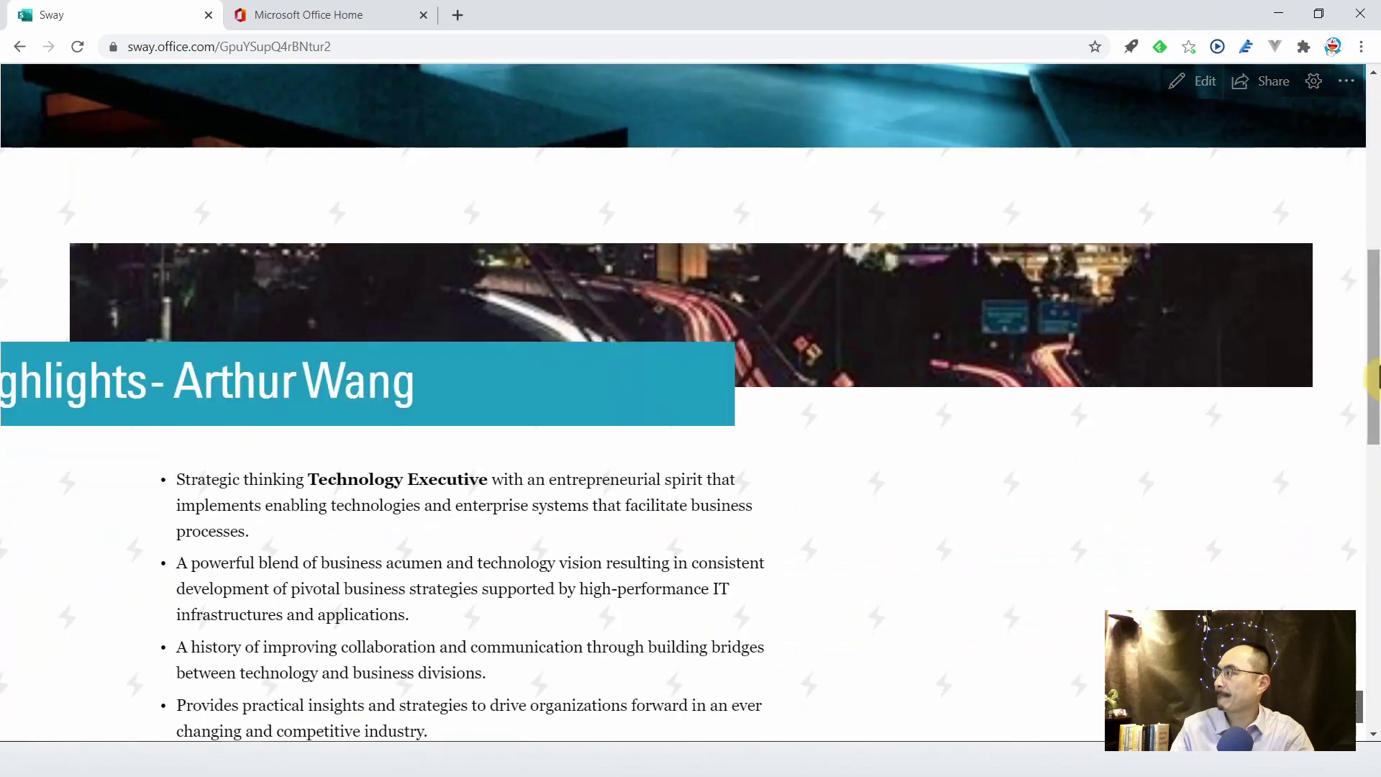
pyautogui.click(1372, 482)
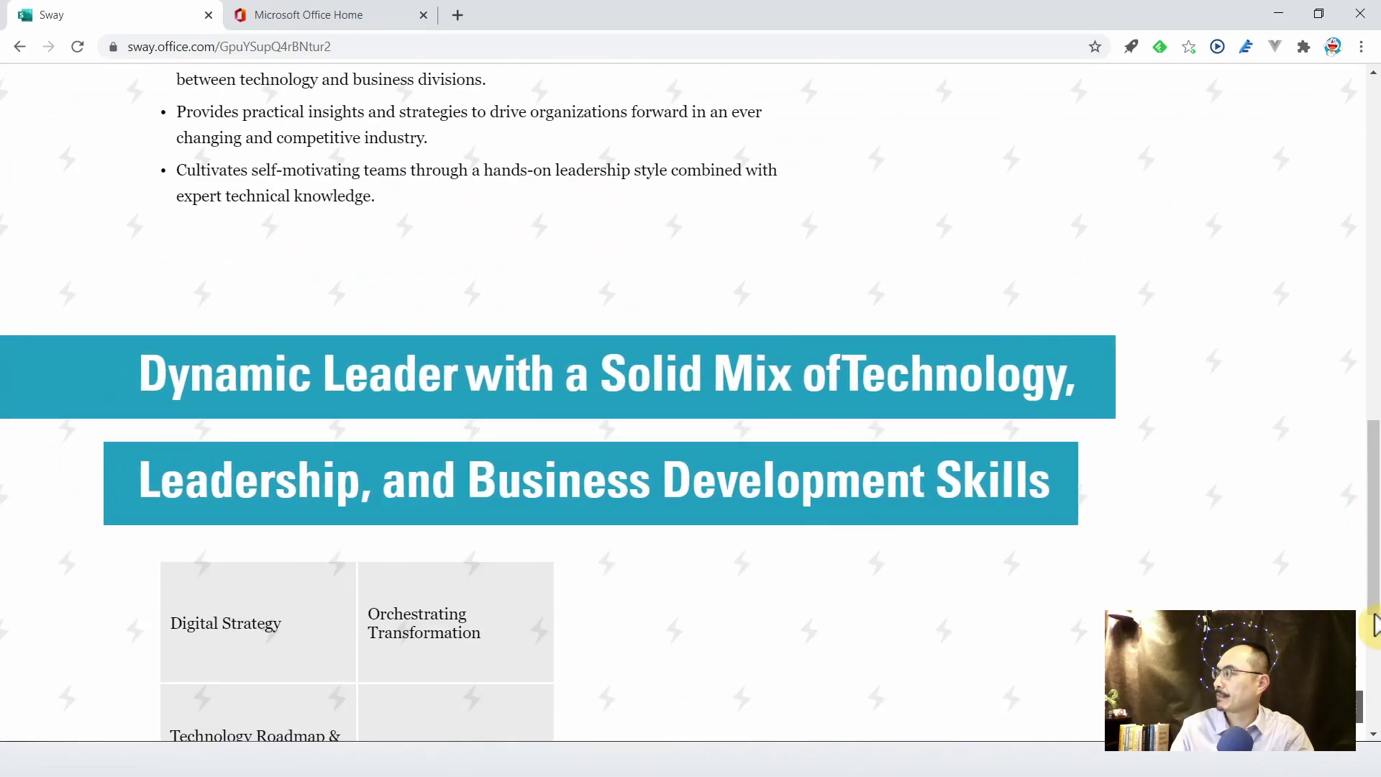
pyautogui.click(1374, 626)
pyautogui.scroll(2, 1373, 590)
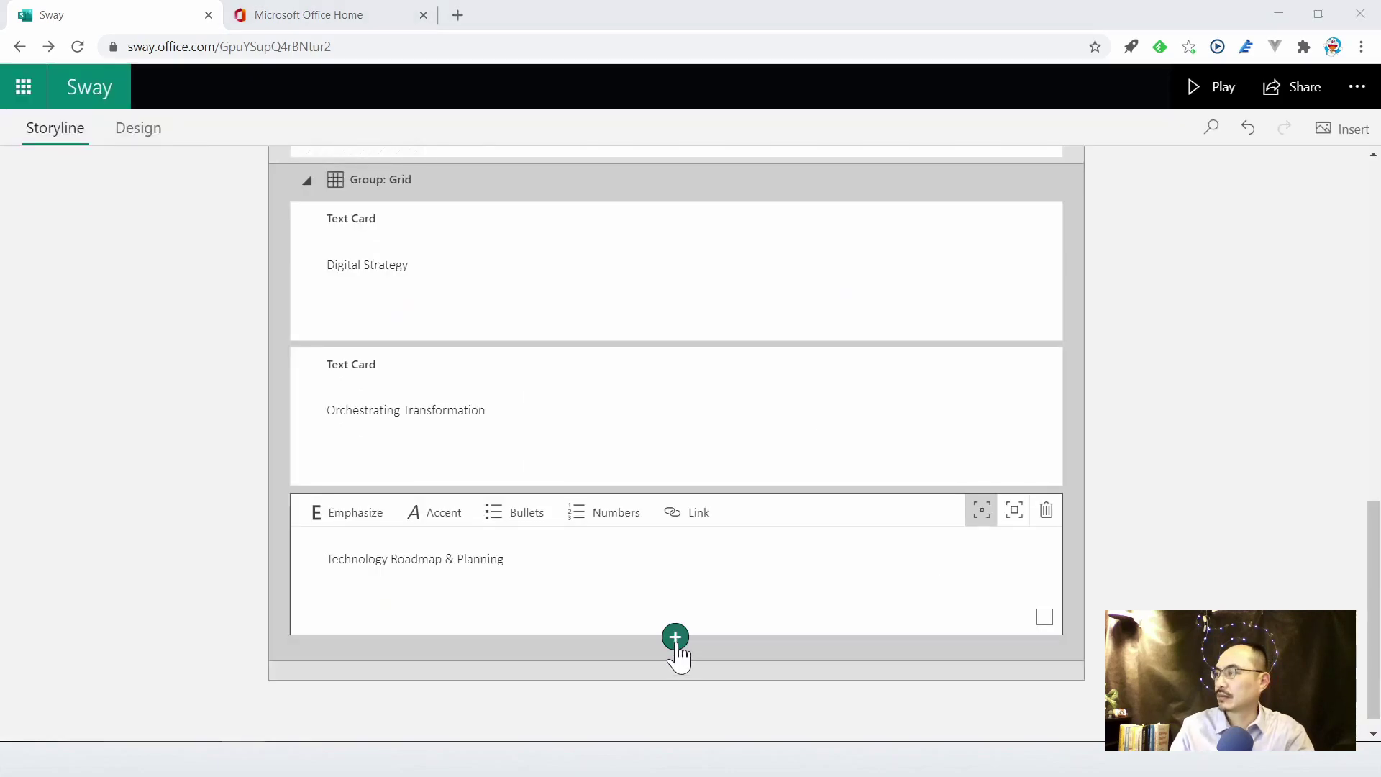
# Step: Add a fourth grid card, 'Leadership & Team Building', and preview the two-by-two grid
pyautogui.click(676, 640)
pyautogui.click(577, 667)
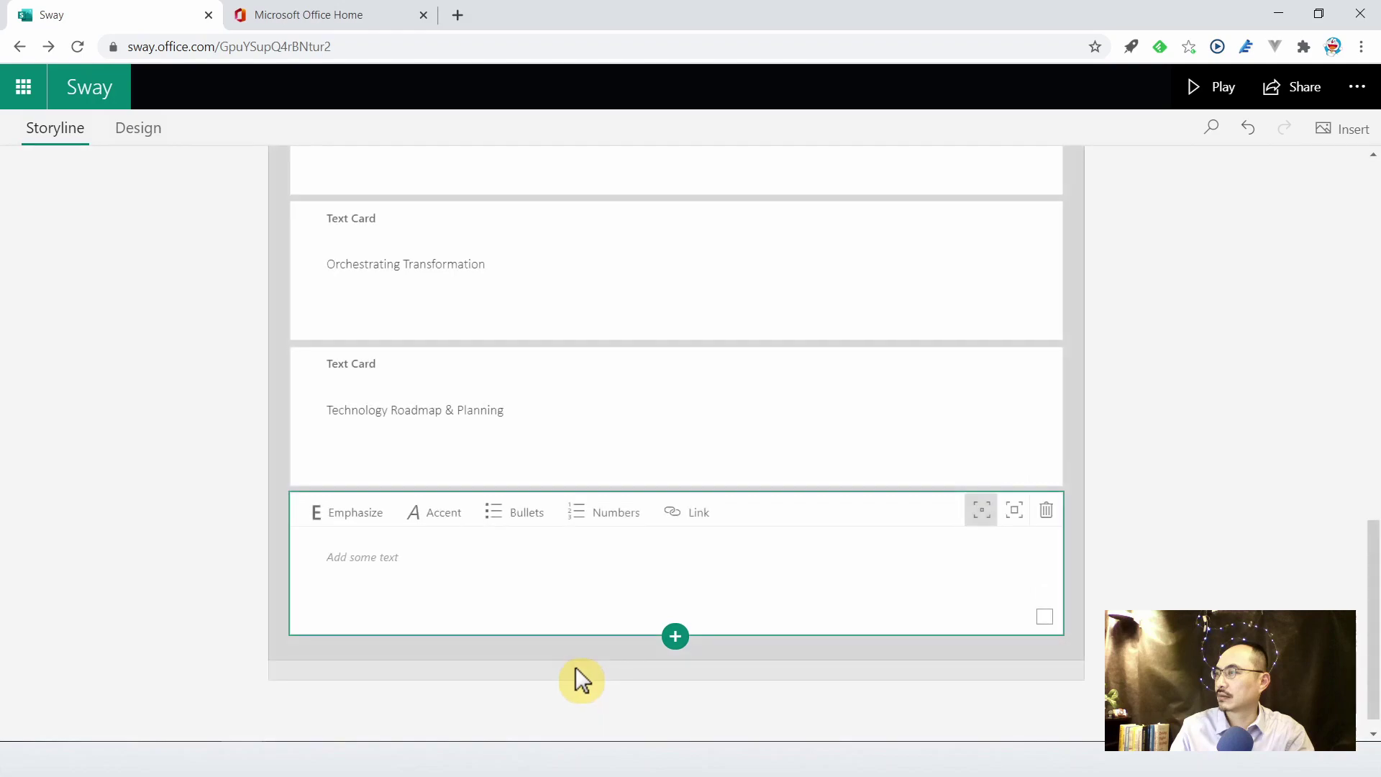
pyautogui.write('Leadership & Team Building')
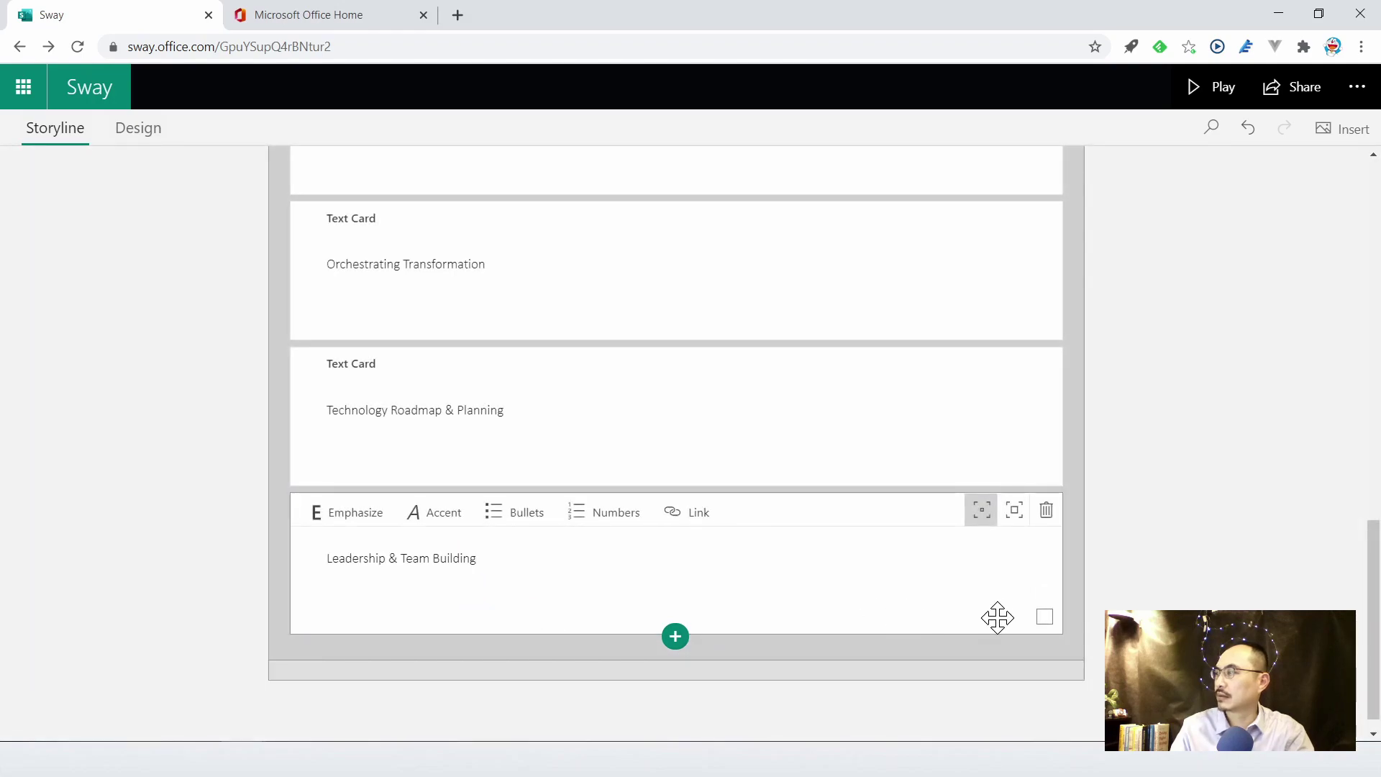
pyautogui.click(1214, 87)
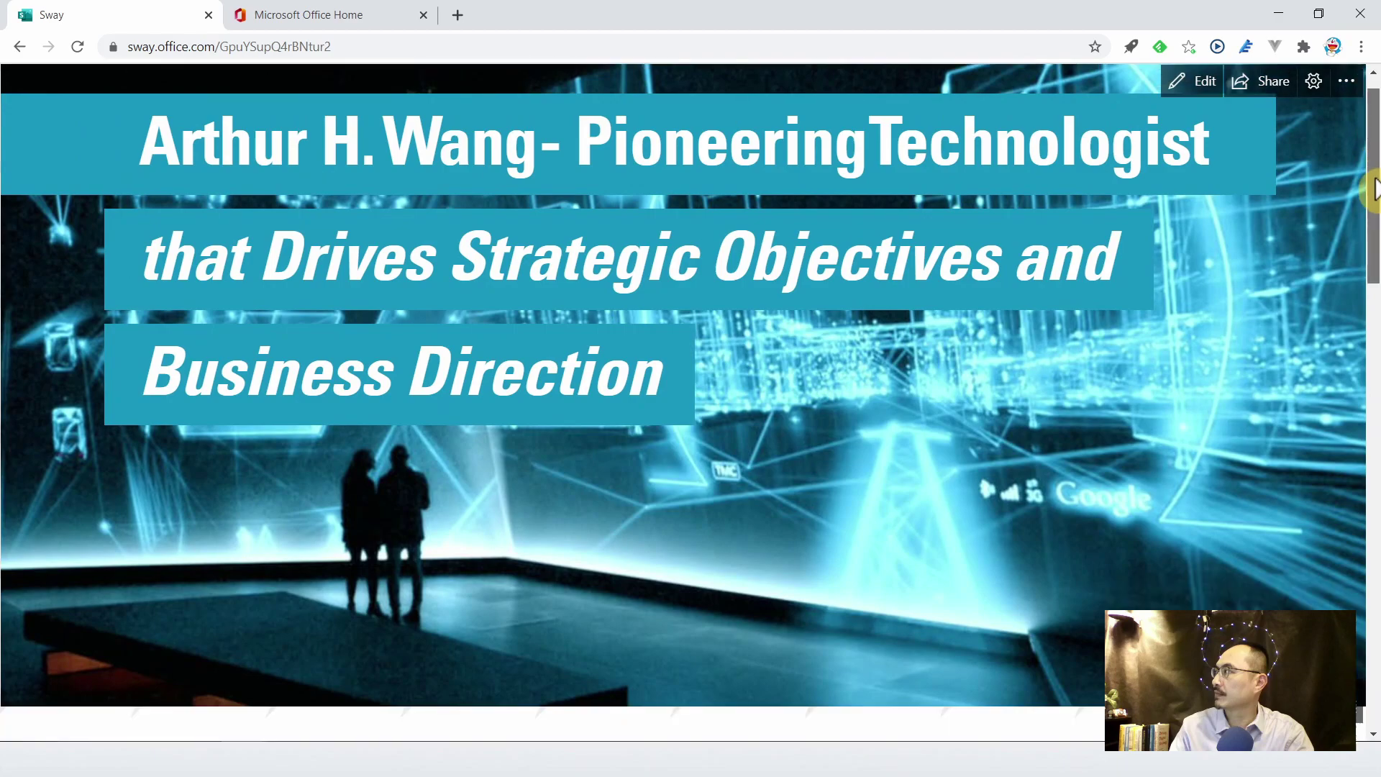
pyautogui.moveTo(1373, 167)
pyautogui.mouseDown()
pyautogui.moveTo(1374, 468)
pyautogui.moveTo(1356, 580)
pyautogui.mouseUp()
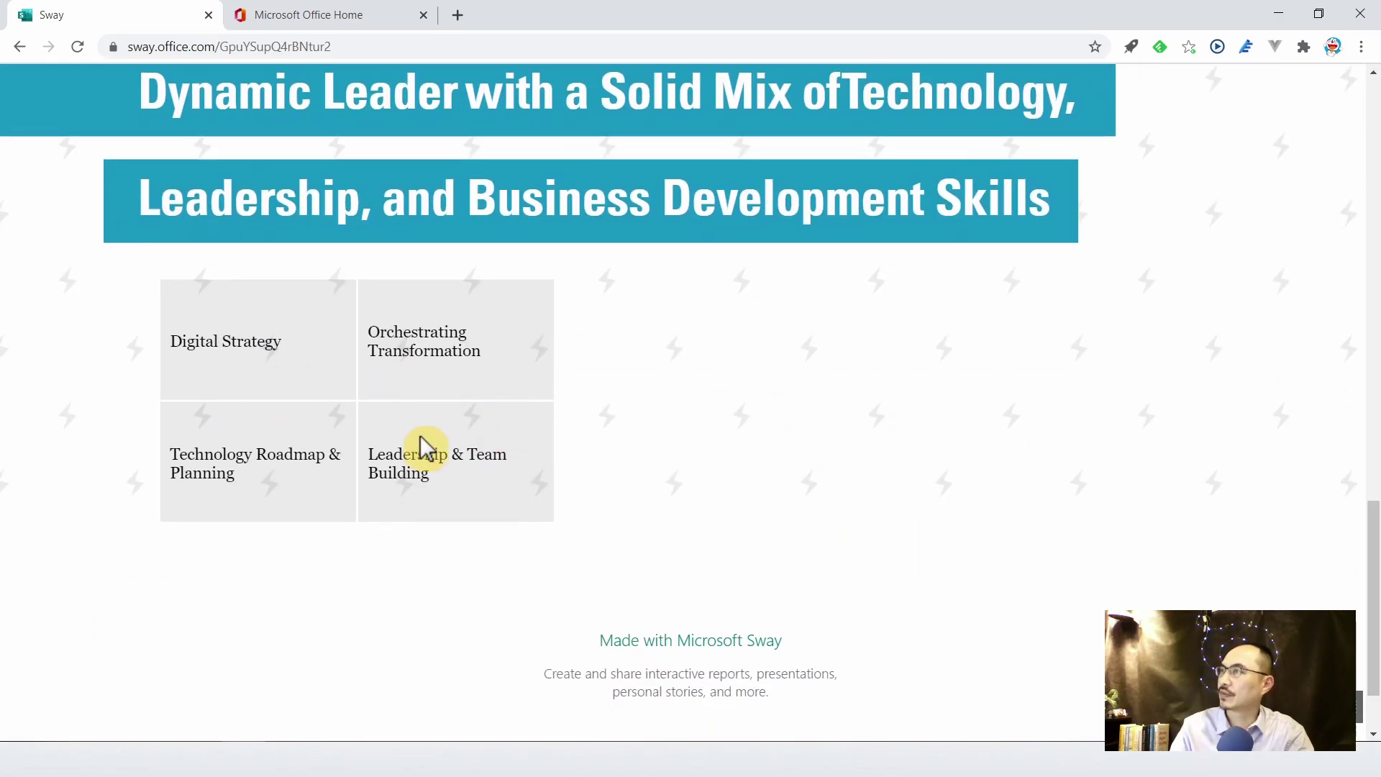
pyautogui.moveTo(1374, 575); pyautogui.dragTo(1376, 194)
pyautogui.click(1195, 81)
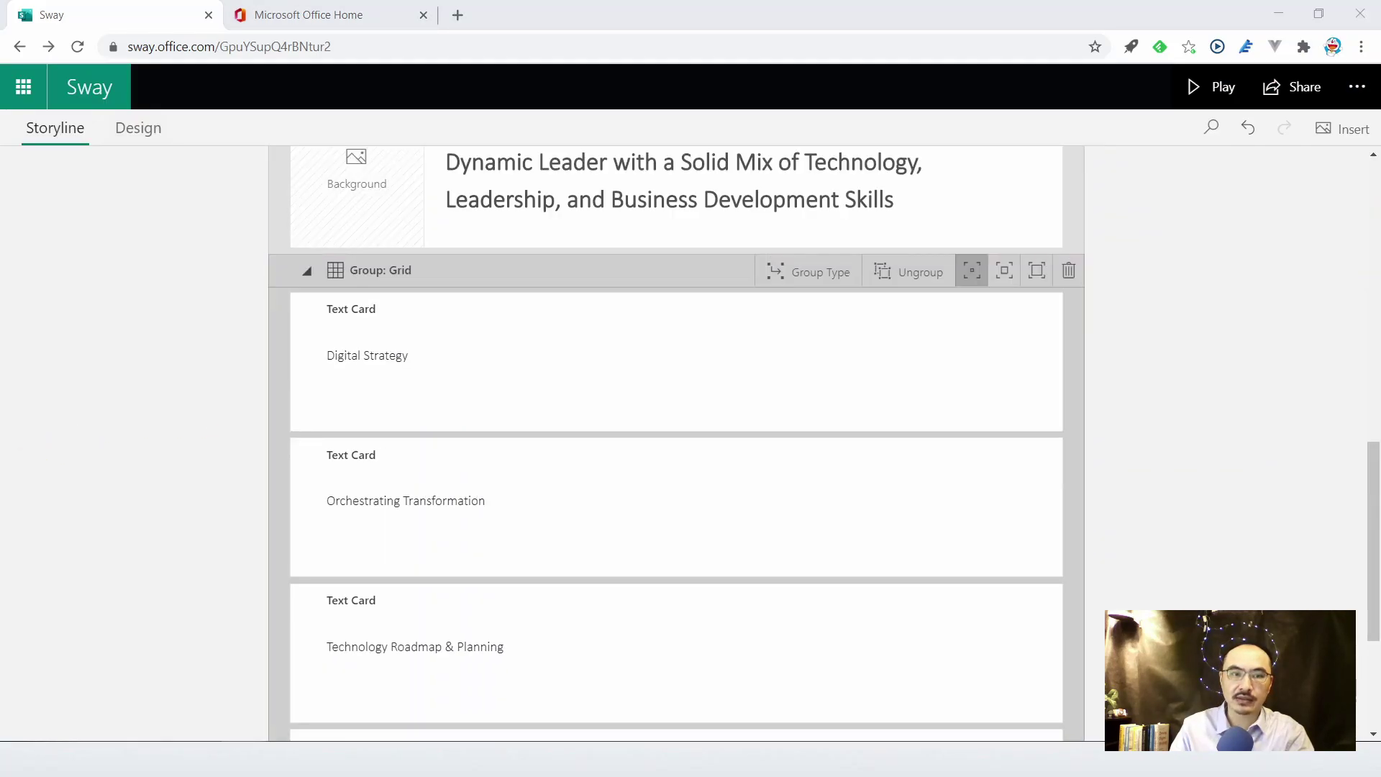
# Step: Add a new heading section titled 'Summary of Achievements' after the grid
pyautogui.scroll(-4, 651, 619)
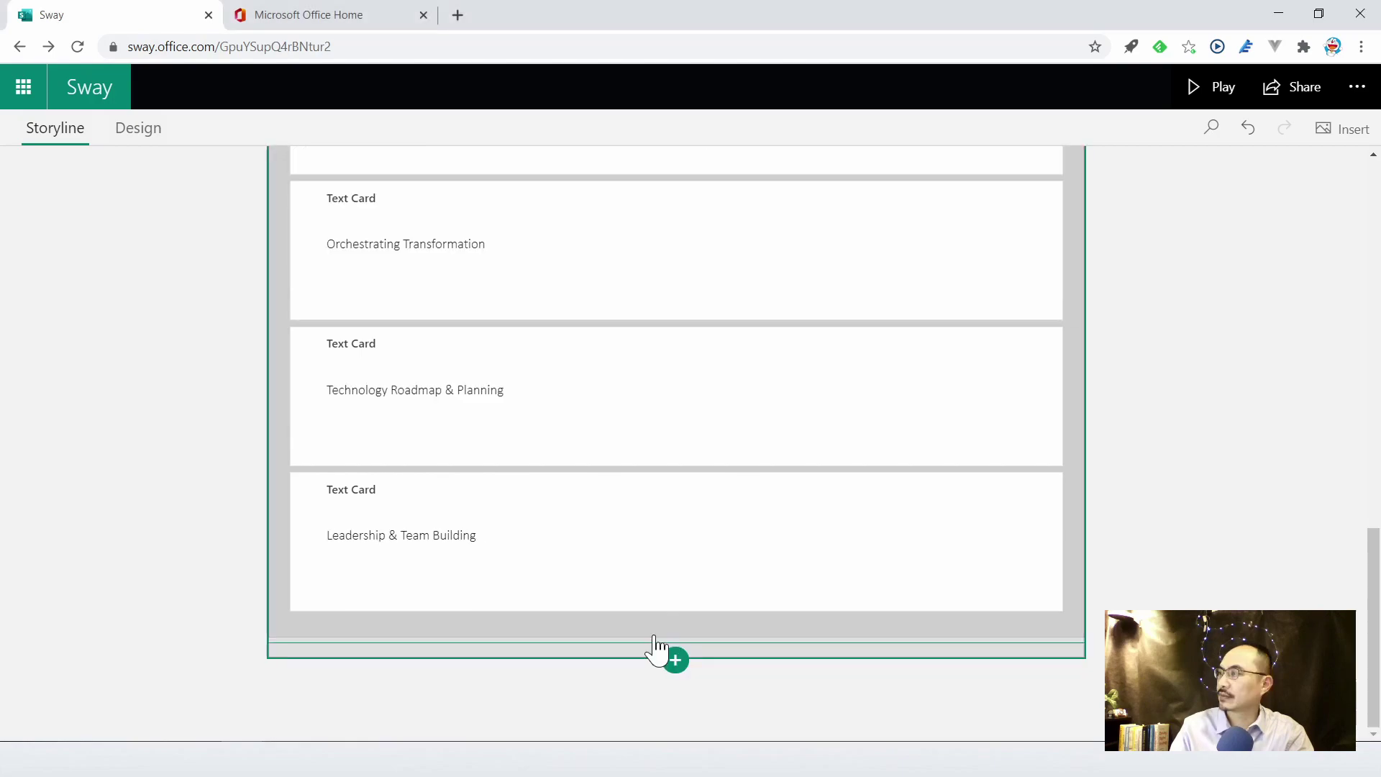
pyautogui.click(675, 605)
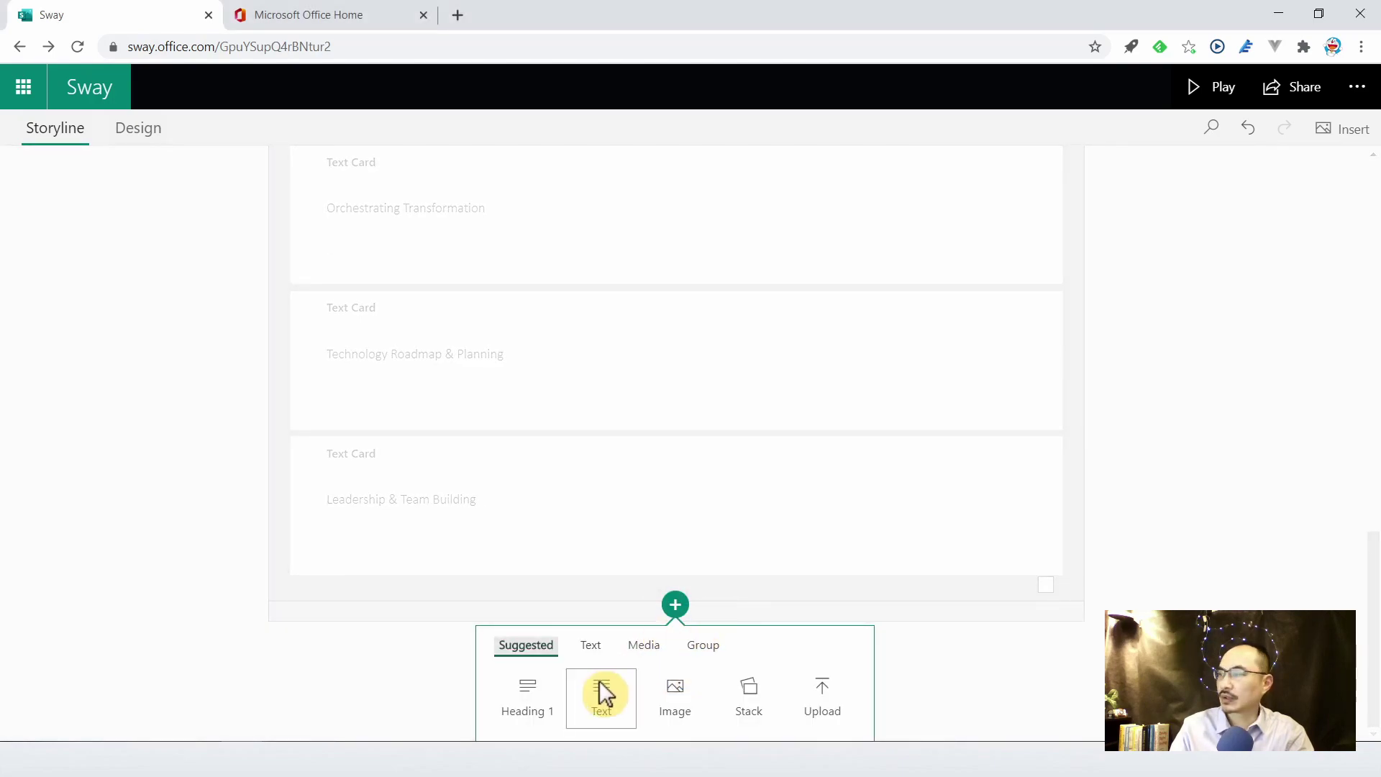
pyautogui.click(525, 692)
pyautogui.write('Summary of Achievements')
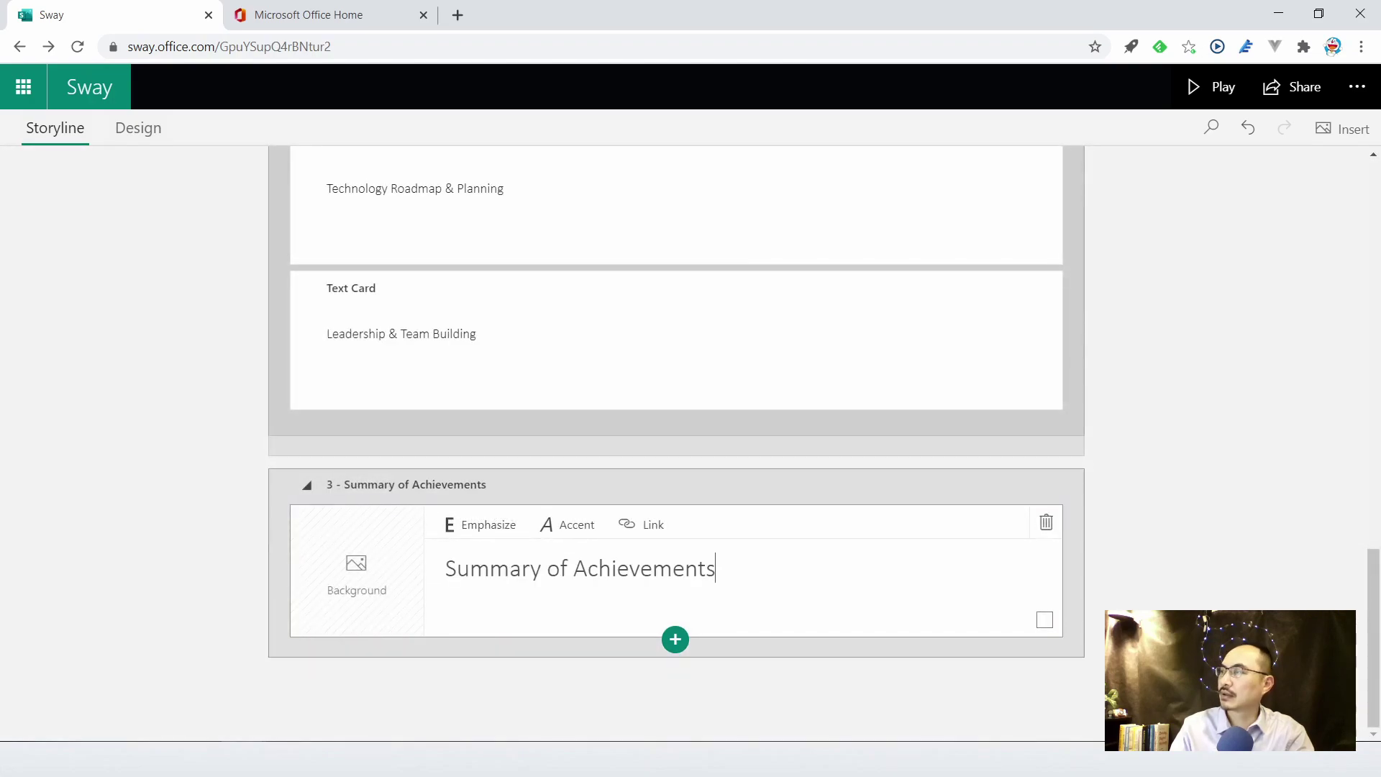
# Step: Search images for 'technology', add the blue world-map image to the heading, and close the pane
pyautogui.click(376, 589)
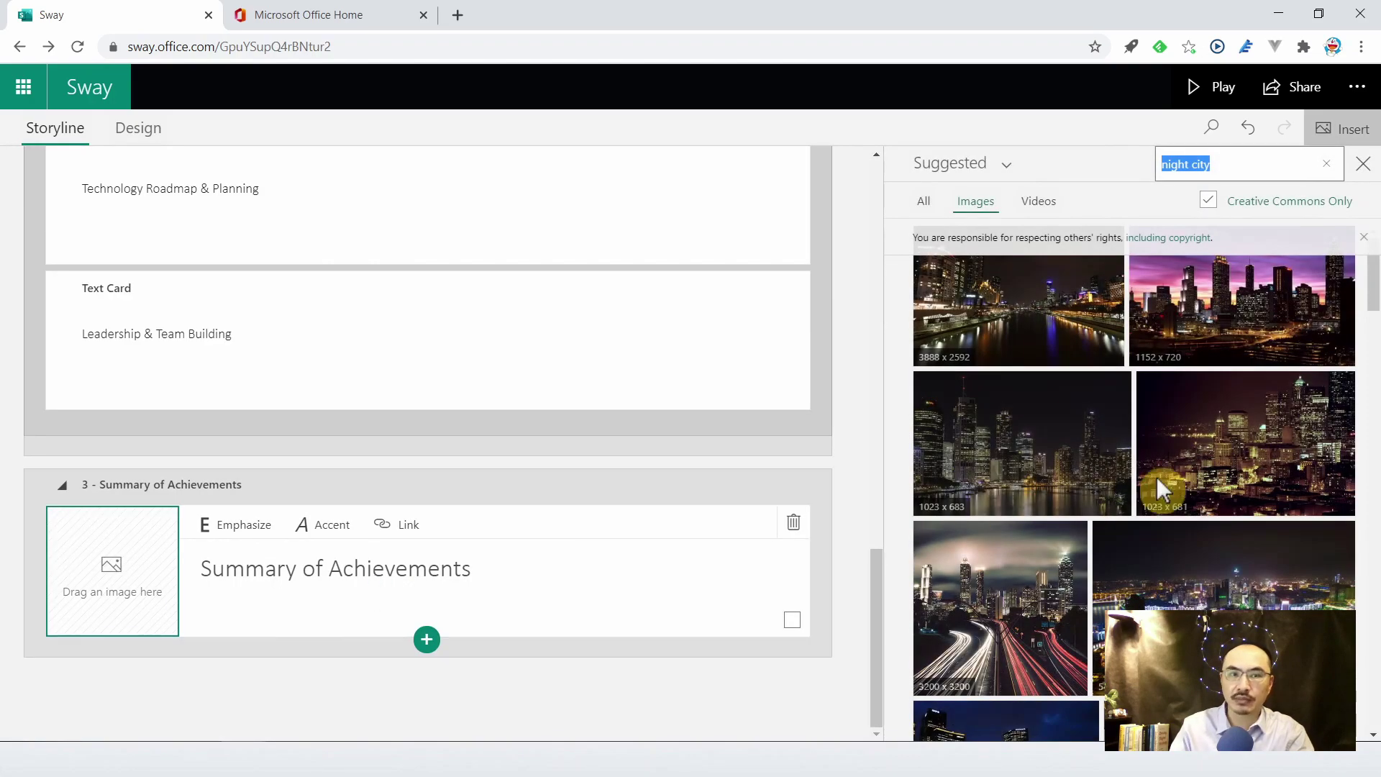
pyautogui.click(1211, 164)
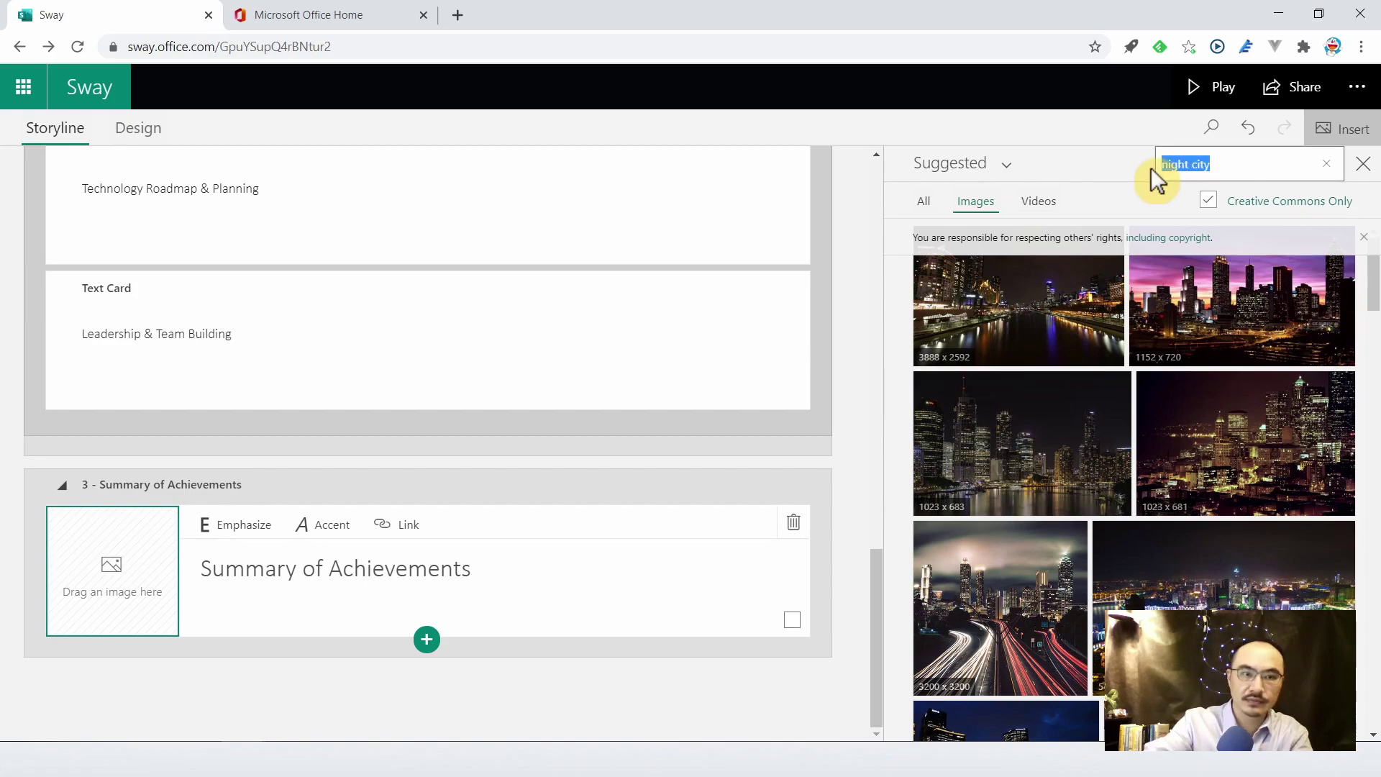
pyautogui.write('technology')
pyautogui.press('Return')
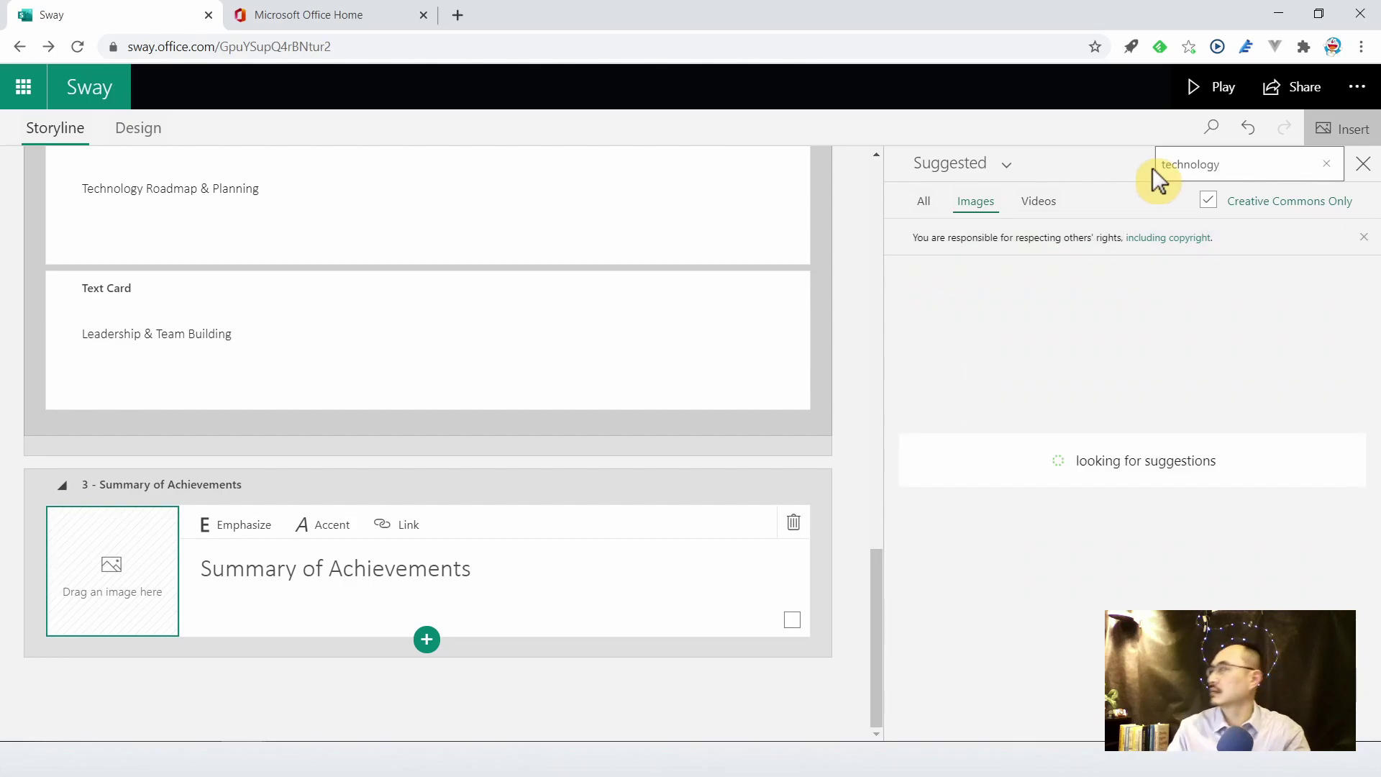
pyautogui.scroll(-1, 1245, 467)
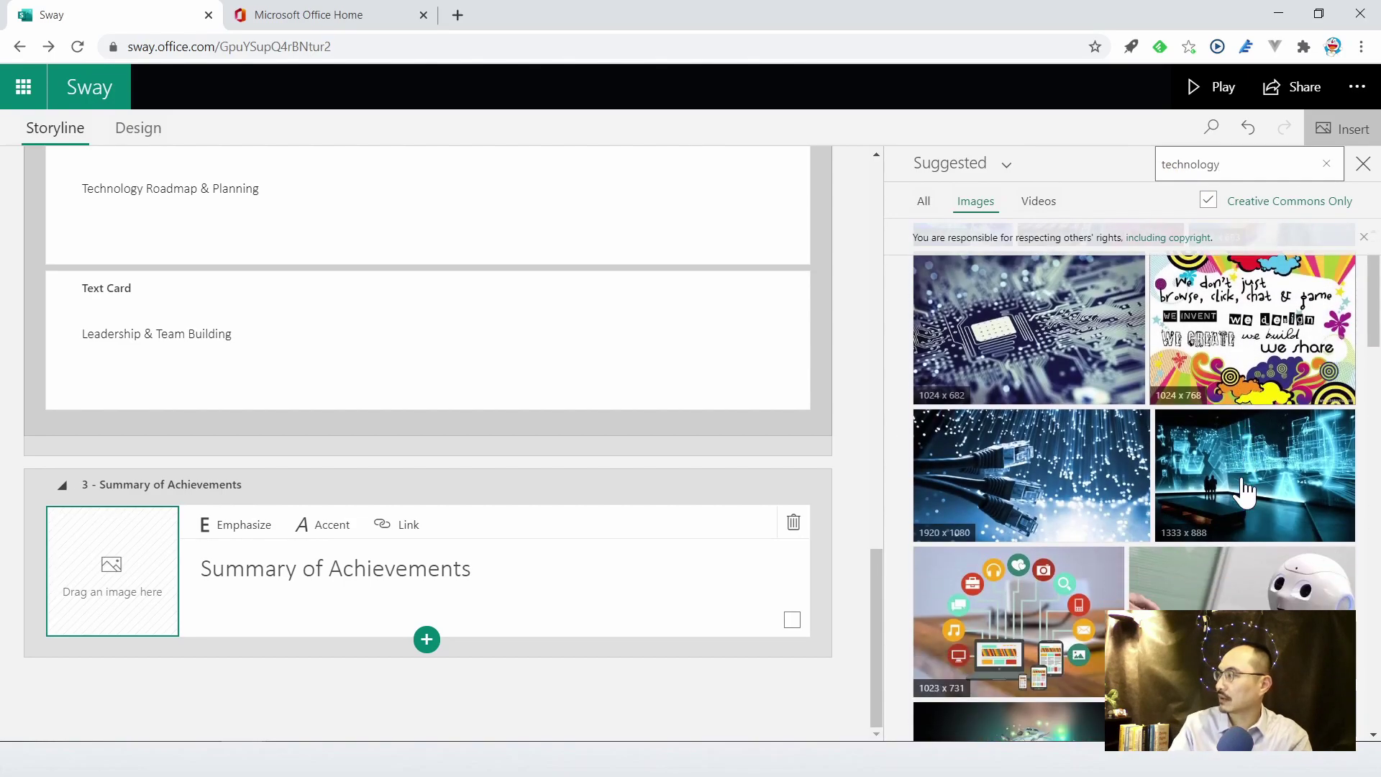
pyautogui.scroll(-2, 1255, 497)
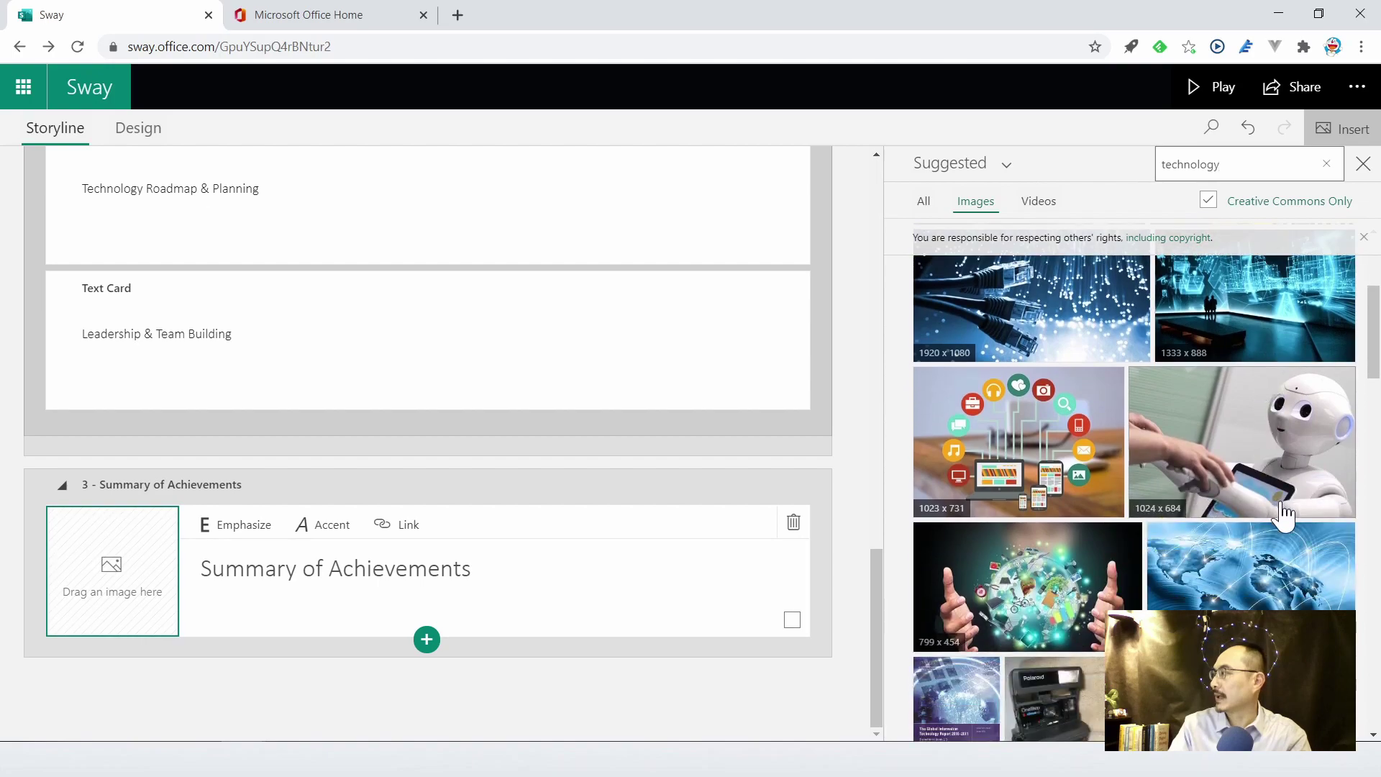
pyautogui.scroll(-1, 1280, 512)
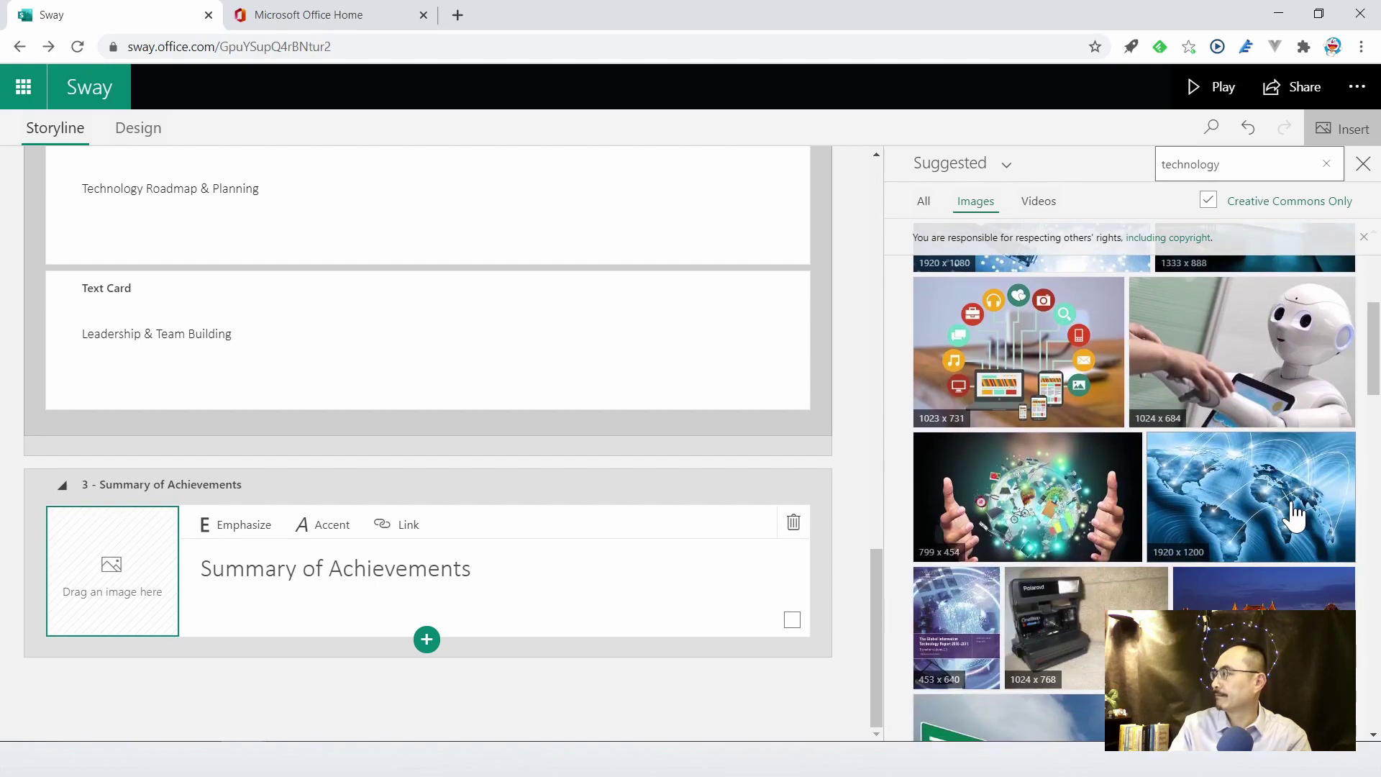
pyautogui.click(1293, 515)
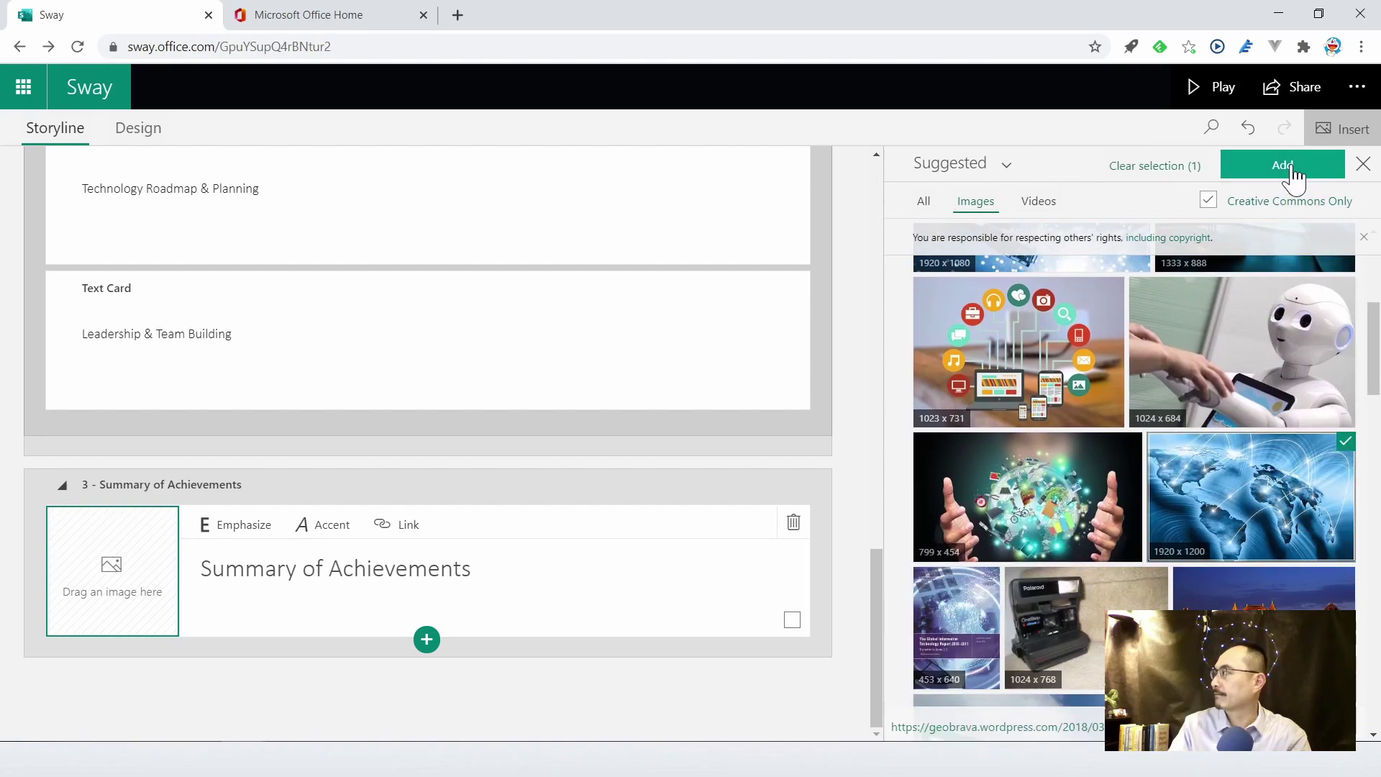
pyautogui.click(1293, 172)
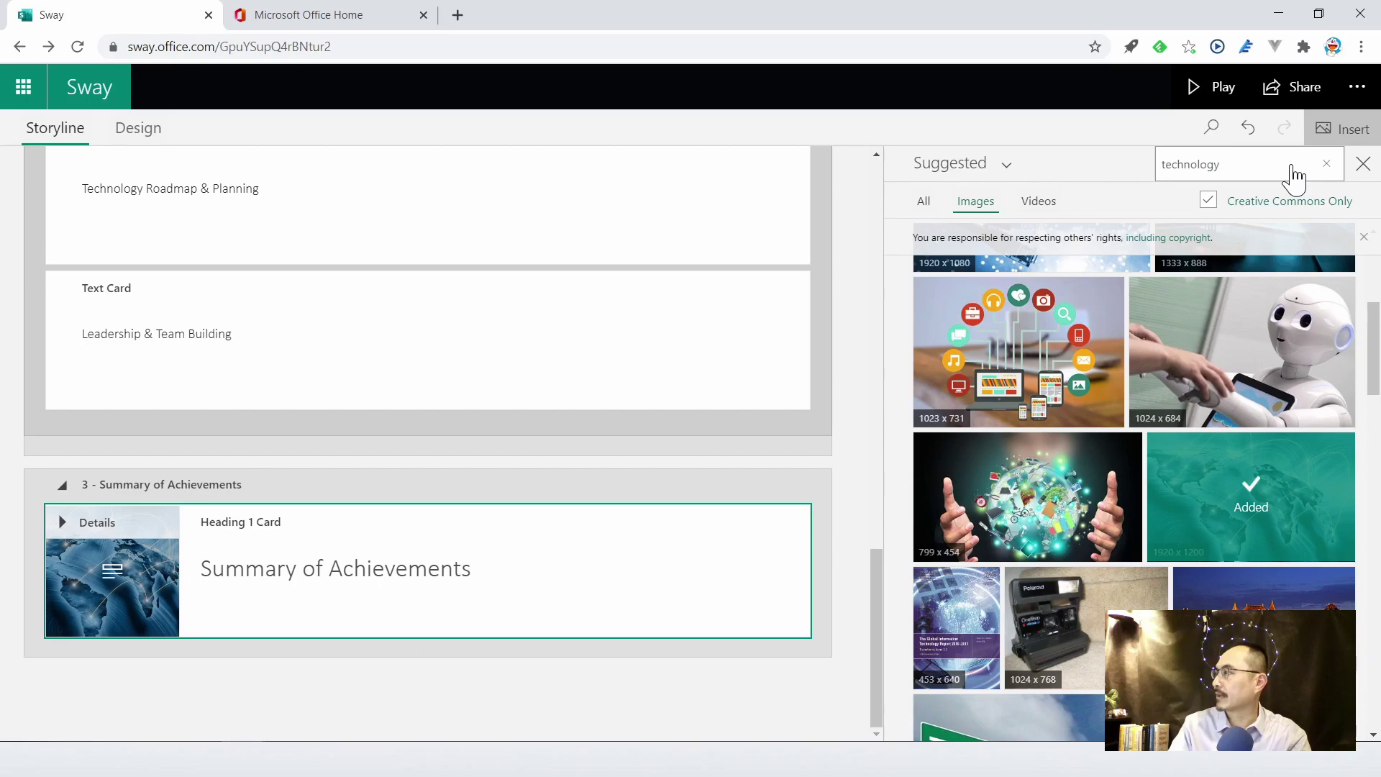
pyautogui.click(1363, 166)
pyautogui.scroll(-1, 839, 422)
pyautogui.scroll(-3, 1092, 568)
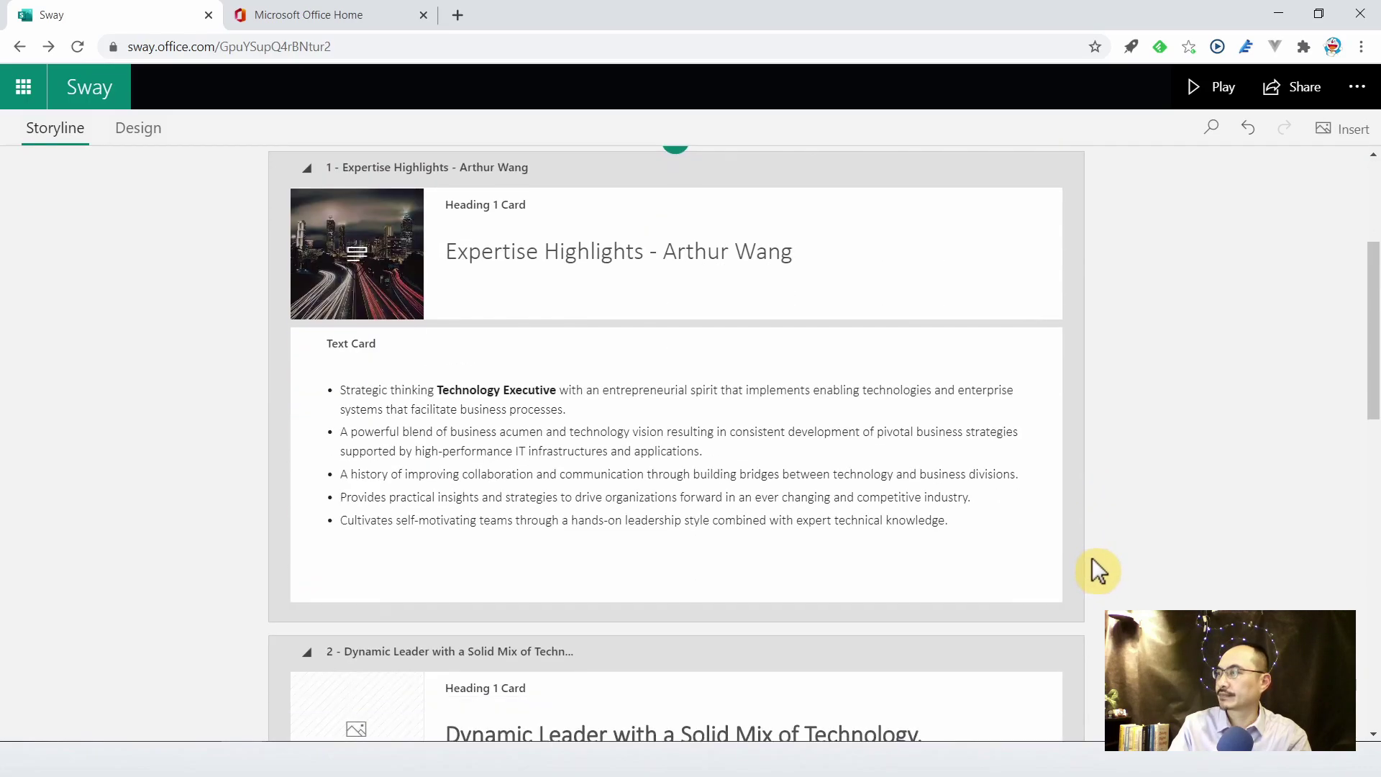
pyautogui.scroll(-5, 1093, 564)
pyautogui.scroll(-1, 1098, 558)
pyautogui.scroll(-3, 1098, 558)
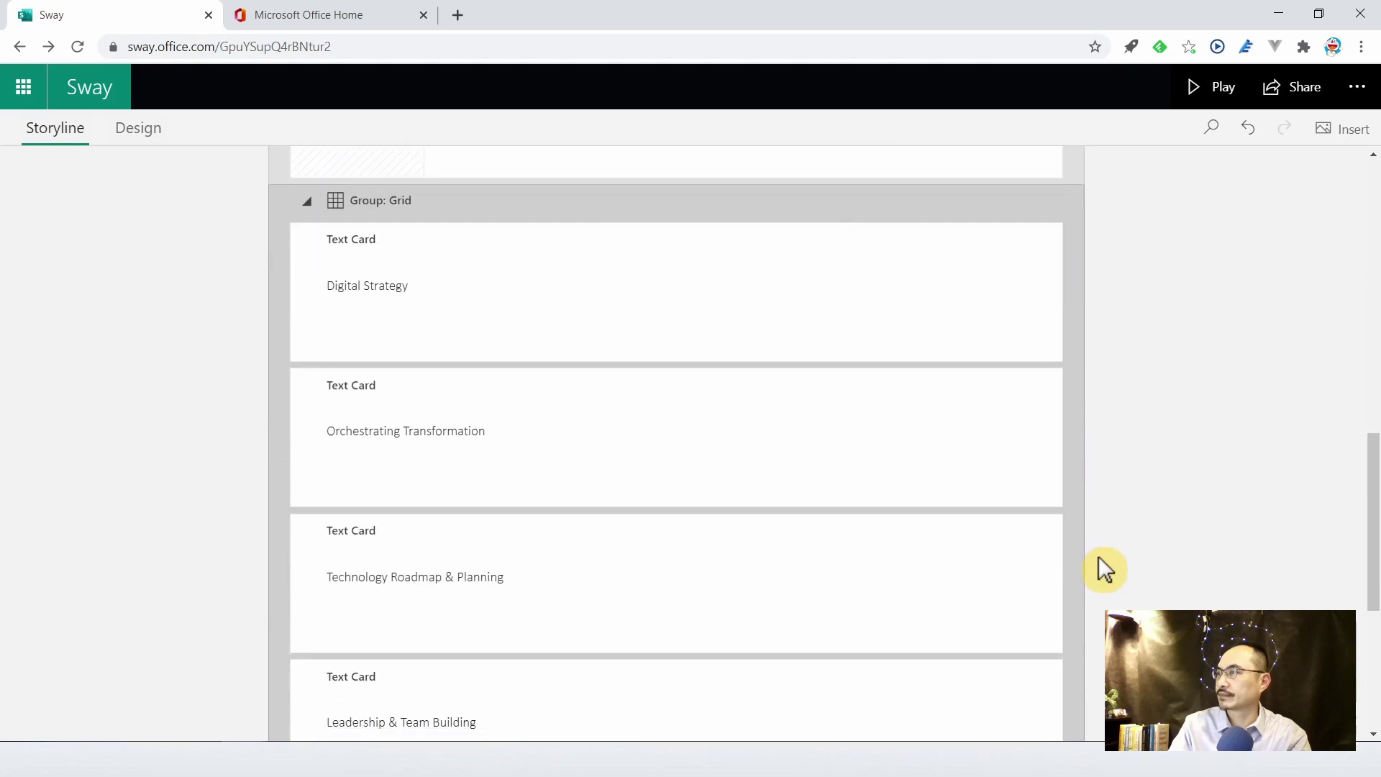
# Step: Add a Stack group below the Summary of Achievements heading
pyautogui.scroll(-5, 1099, 558)
pyautogui.moveTo(651, 641)
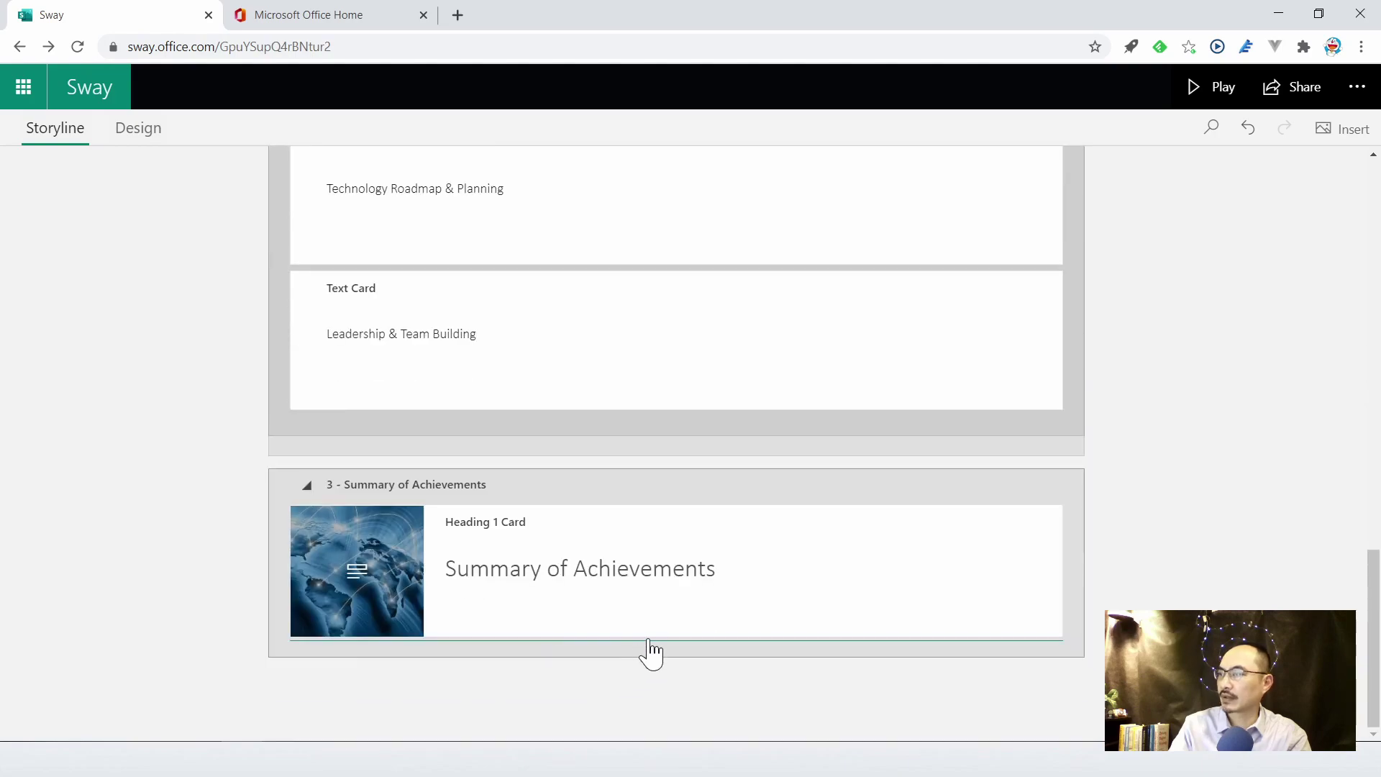
pyautogui.click(669, 658)
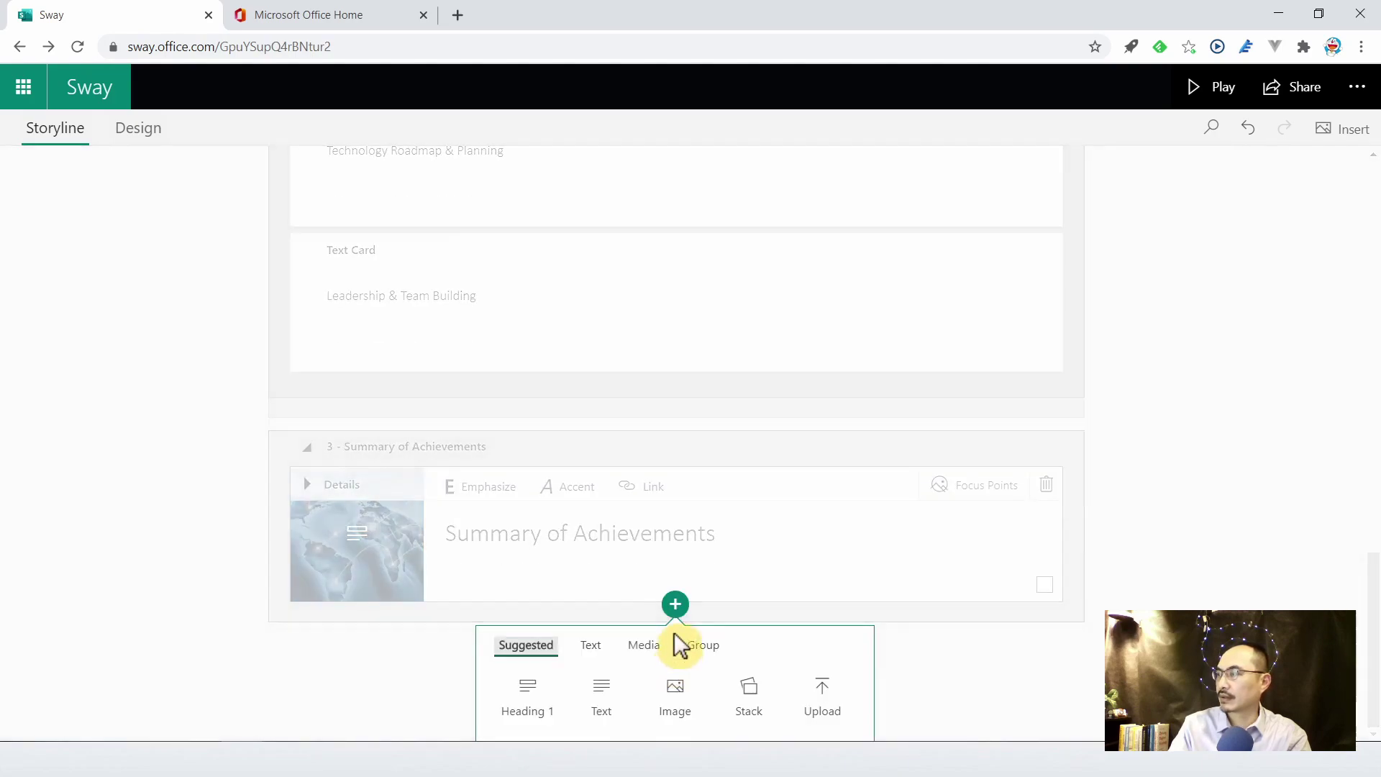
pyautogui.click(701, 651)
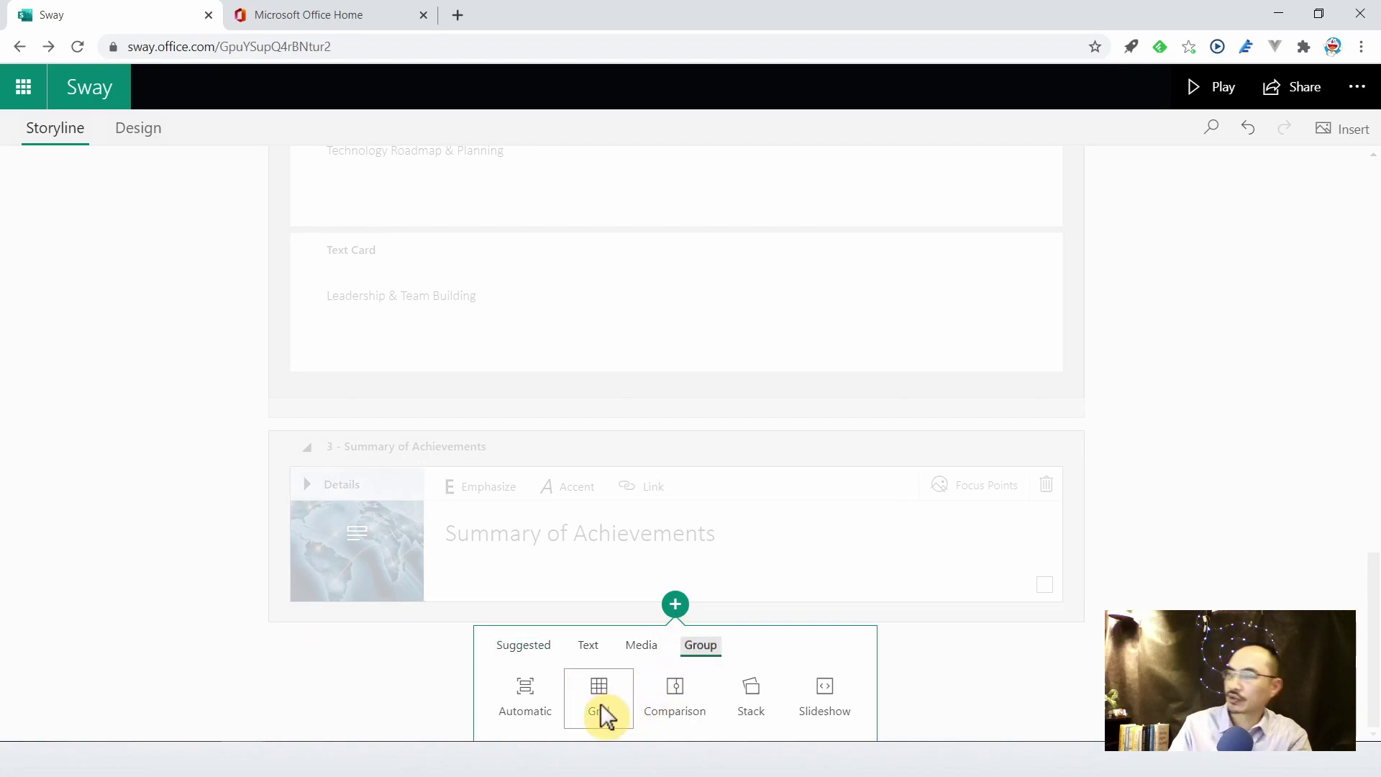
pyautogui.click(761, 702)
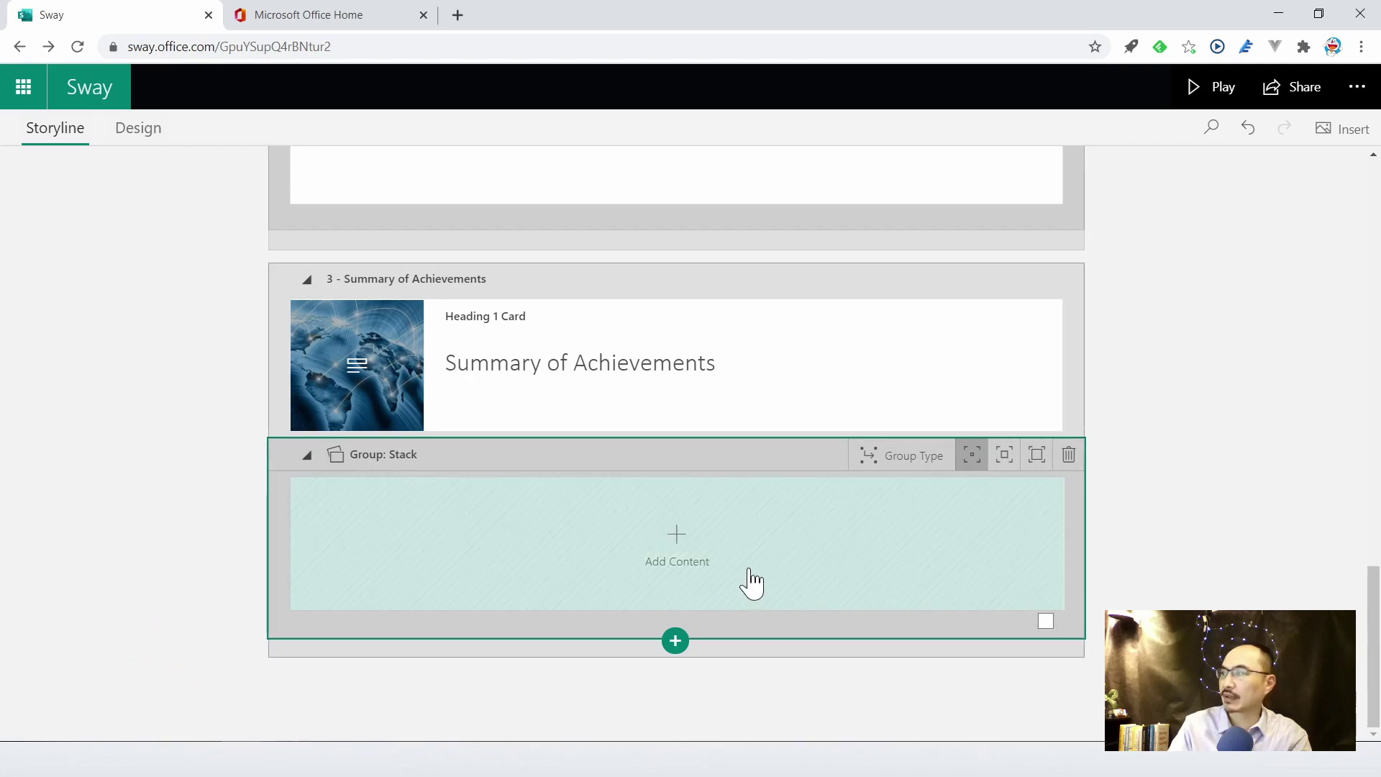
# Step: Fill the stack with pasted Driving Transformative Change and Advancing Operational Effectiveness text cards
pyautogui.click(687, 551)
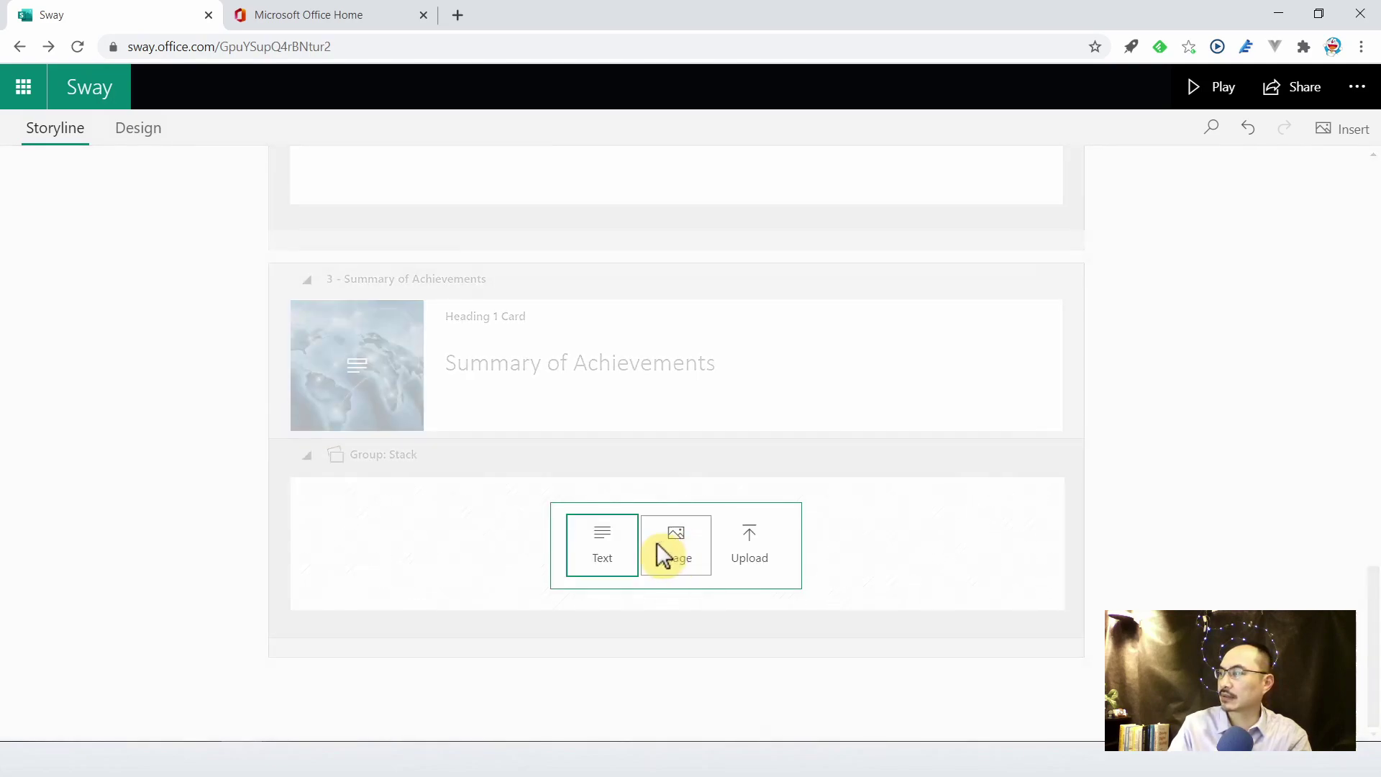
pyautogui.click(616, 559)
pyautogui.write('Driving Transformative Change: Drove transformative changes by ensuring accountability and efficiency to reduce cost by $3M each year, based on a 15% reduction in water consumption, and implemented a new digital business model to generate new values and increase revenue.')
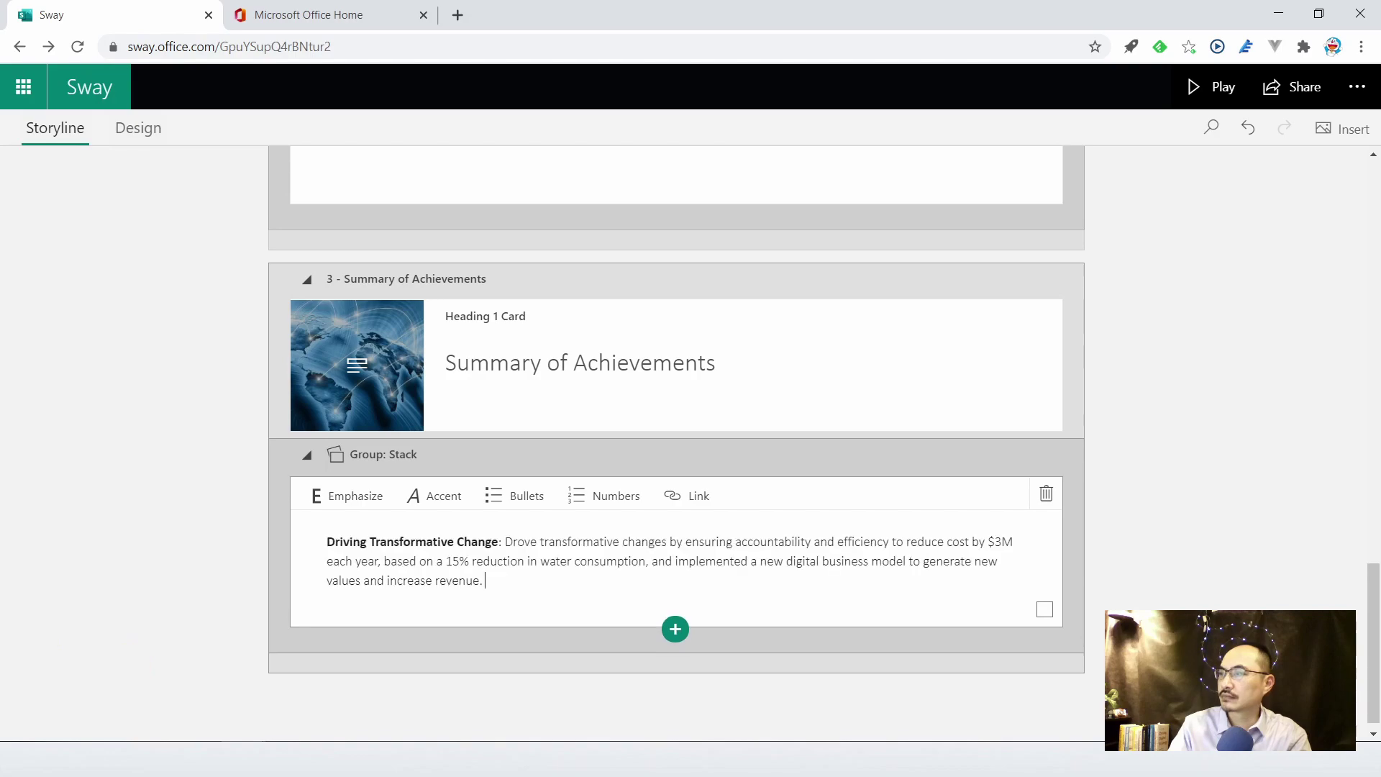
pyautogui.click(675, 631)
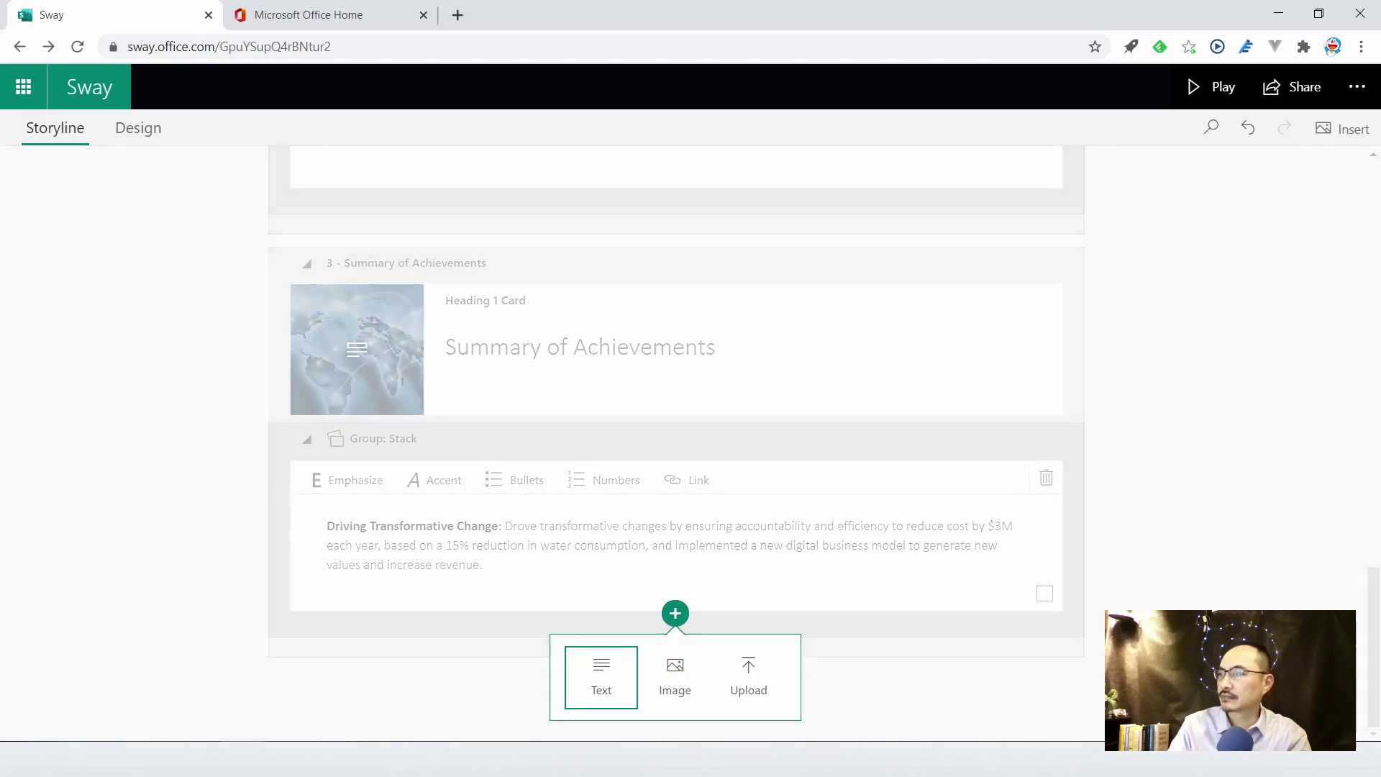
pyautogui.click(601, 692)
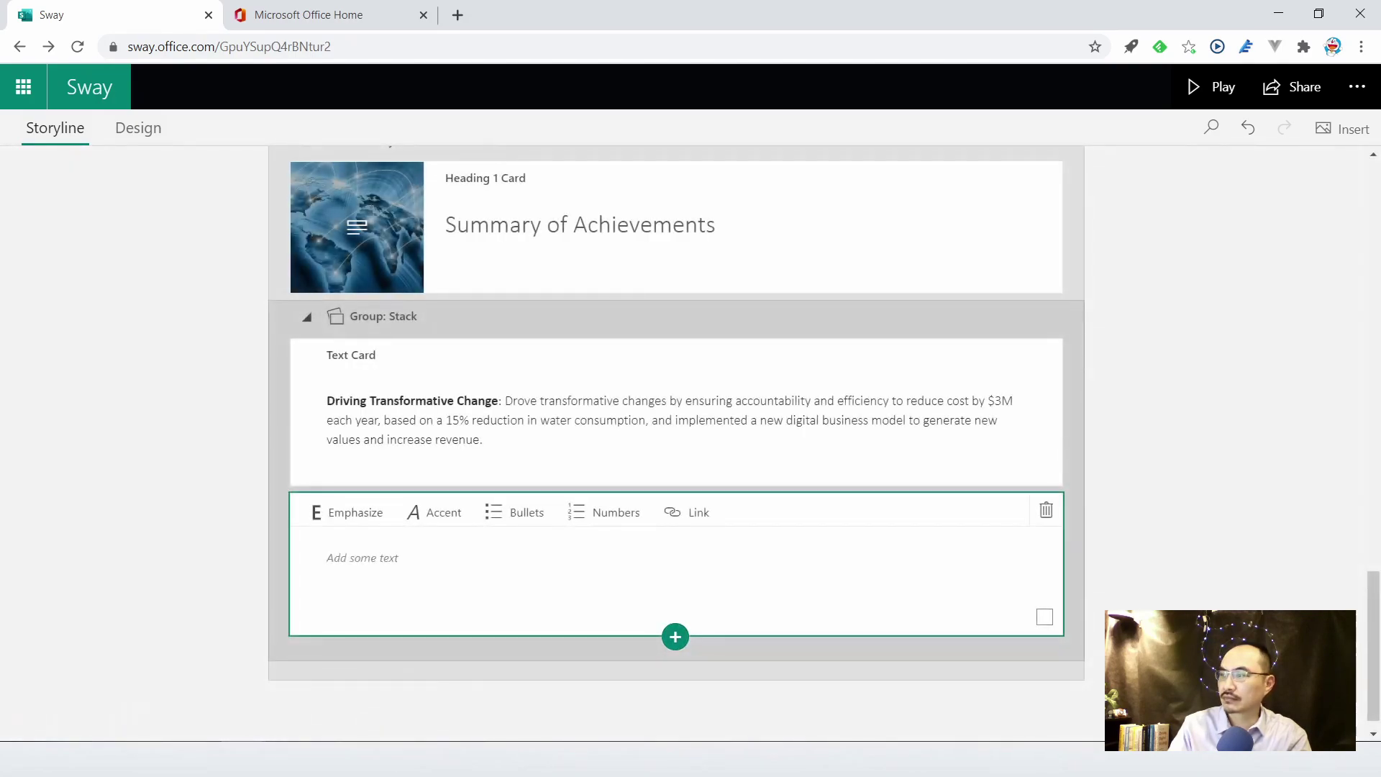
pyautogui.write('Advancing Operational Effectiveness: Devised a financial information system, streamlining the business processes and increasing operational effectiveness and productivity by 200%.')
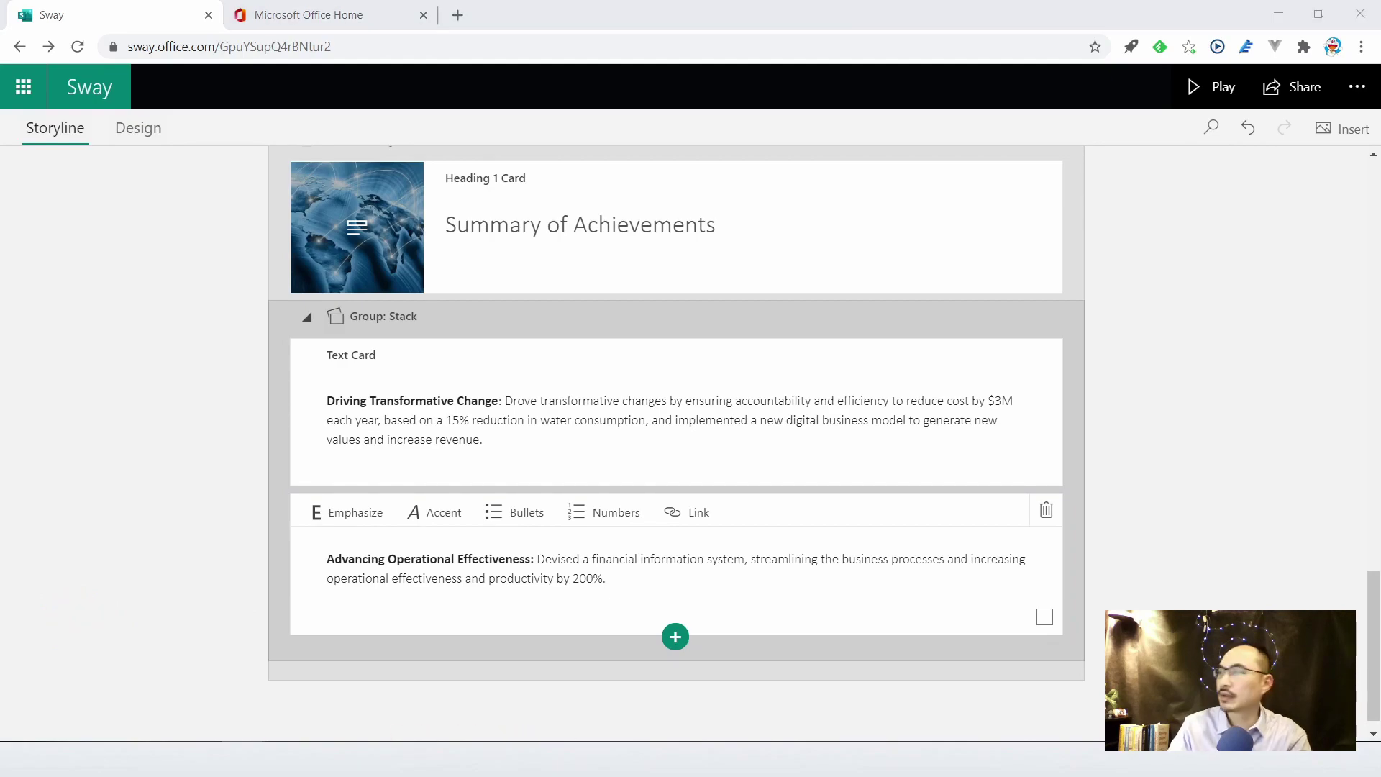
# Step: Add a third stack text card containing the pasted Exercising Strategic Leadership paragraph
pyautogui.click(680, 640)
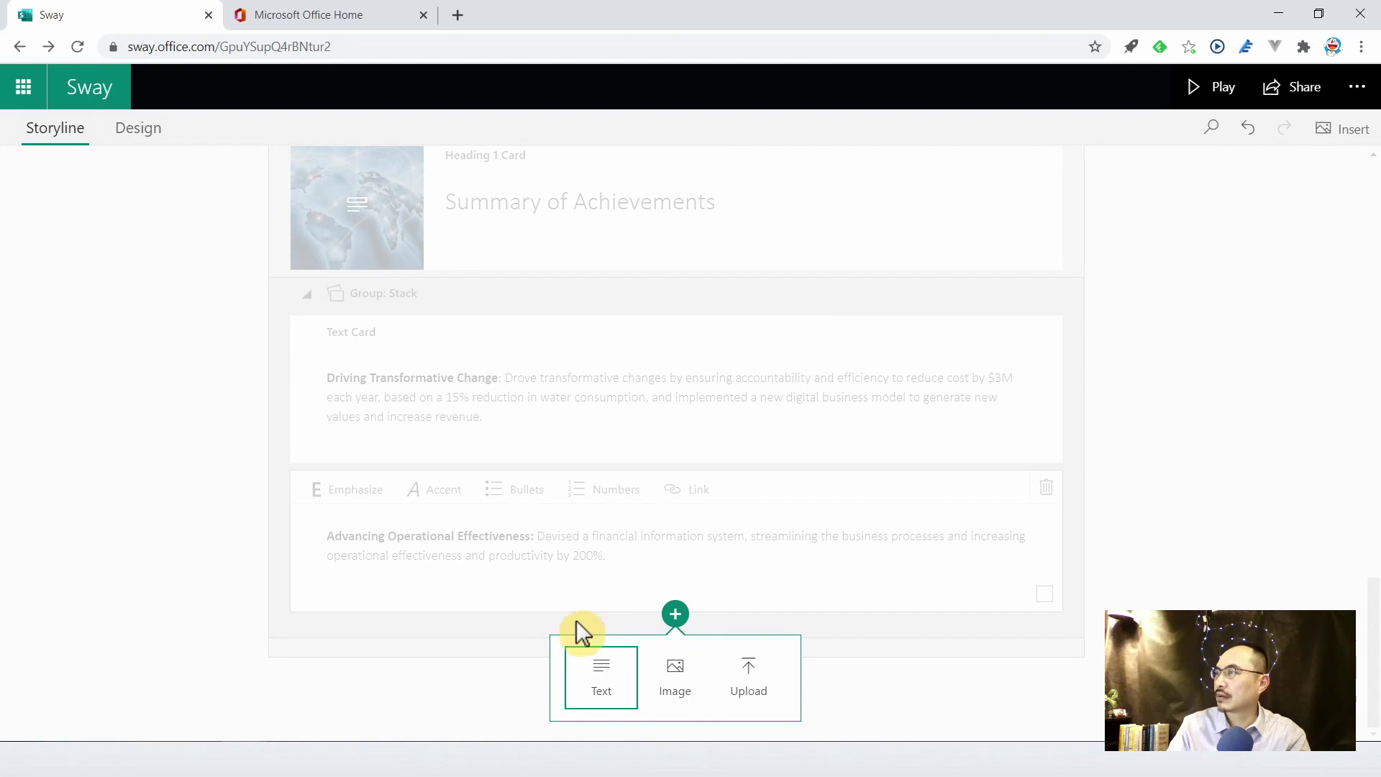
pyautogui.click(585, 660)
pyautogui.click(520, 597)
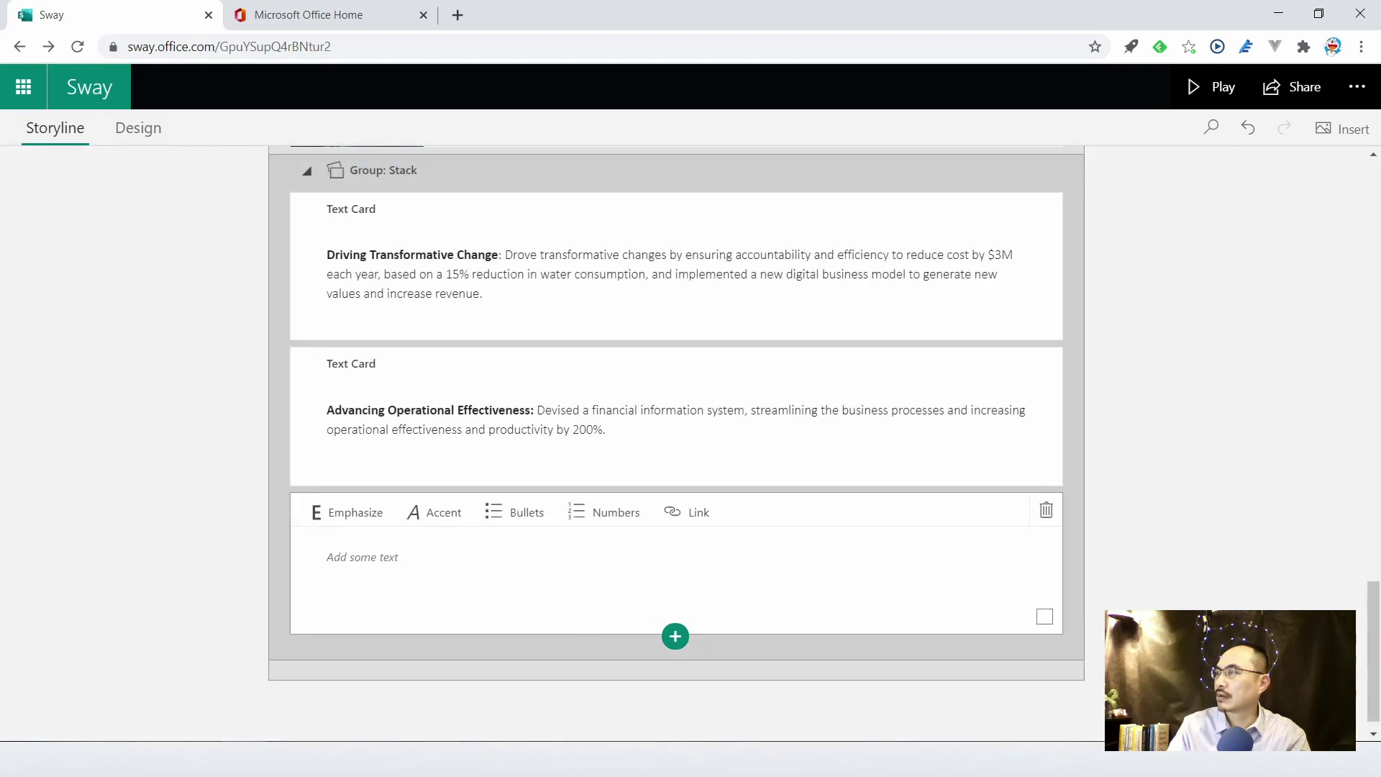
pyautogui.write('Exercising Strategic Leadership: Led 10-month project, with an estimated budget of $1.25M, developing technical roadmap for wearable IoT device, generating company growth and future expand of market share to new consumers.')
pyautogui.click(676, 638)
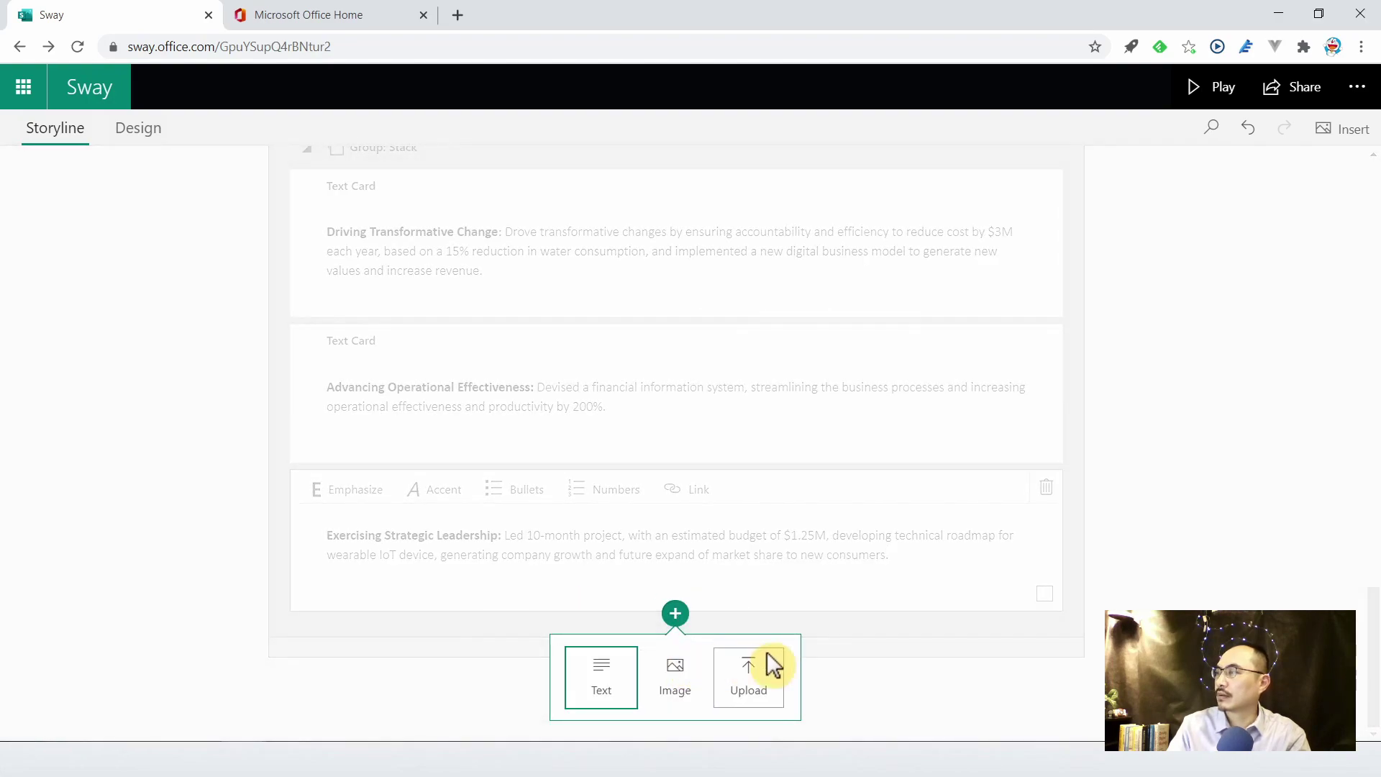
pyautogui.click(1147, 541)
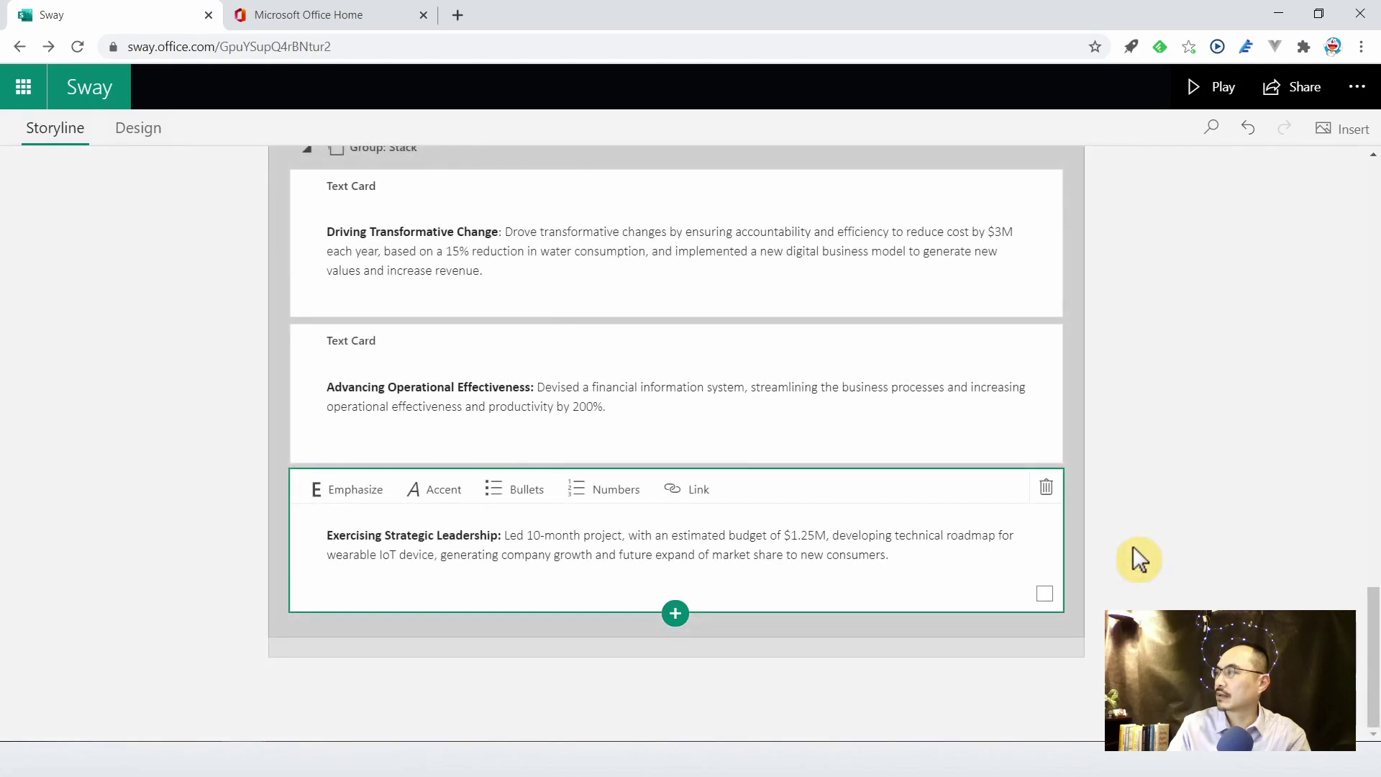
pyautogui.scroll(4, 1212, 557)
pyautogui.scroll(1, 1211, 557)
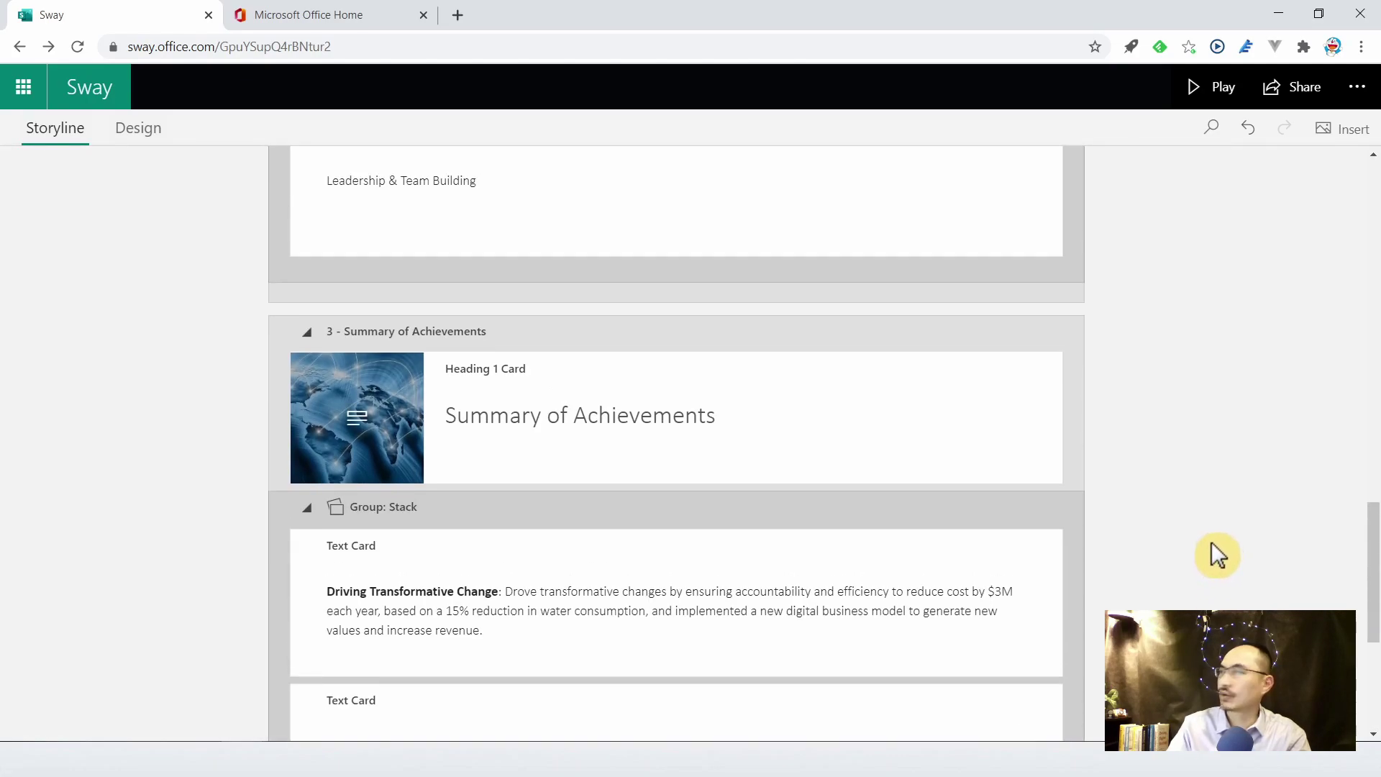
pyautogui.scroll(2, 1232, 286)
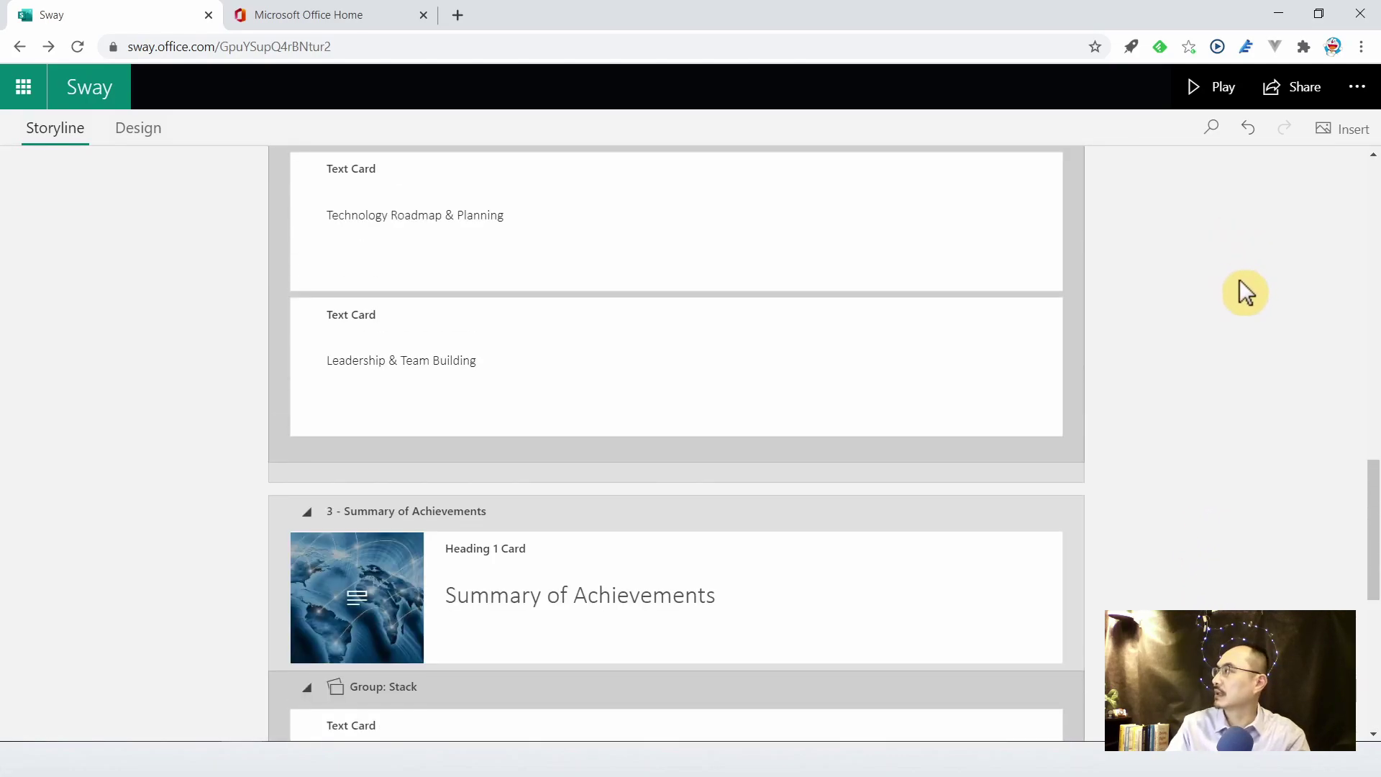
pyautogui.scroll(1, 1242, 290)
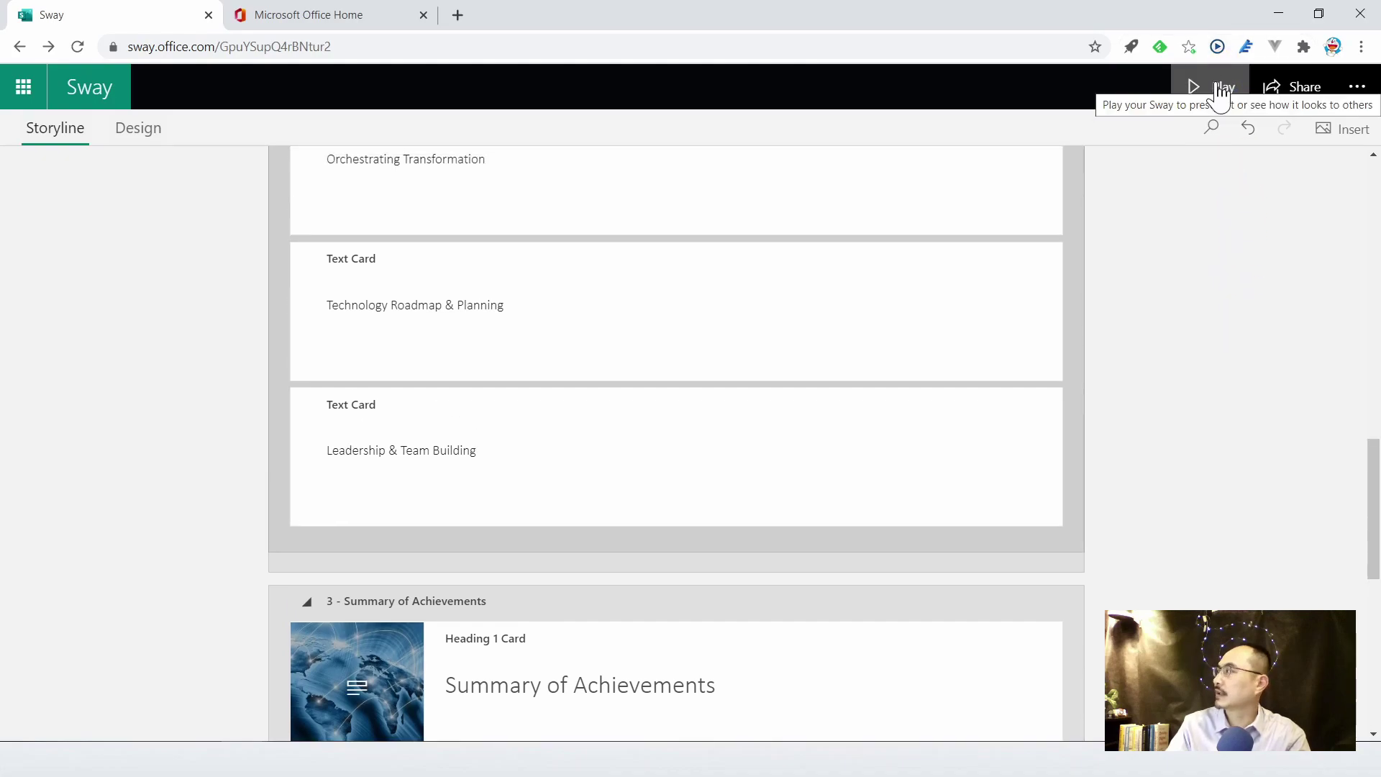
pyautogui.click(1220, 88)
pyautogui.scroll(-5, 1370, 288)
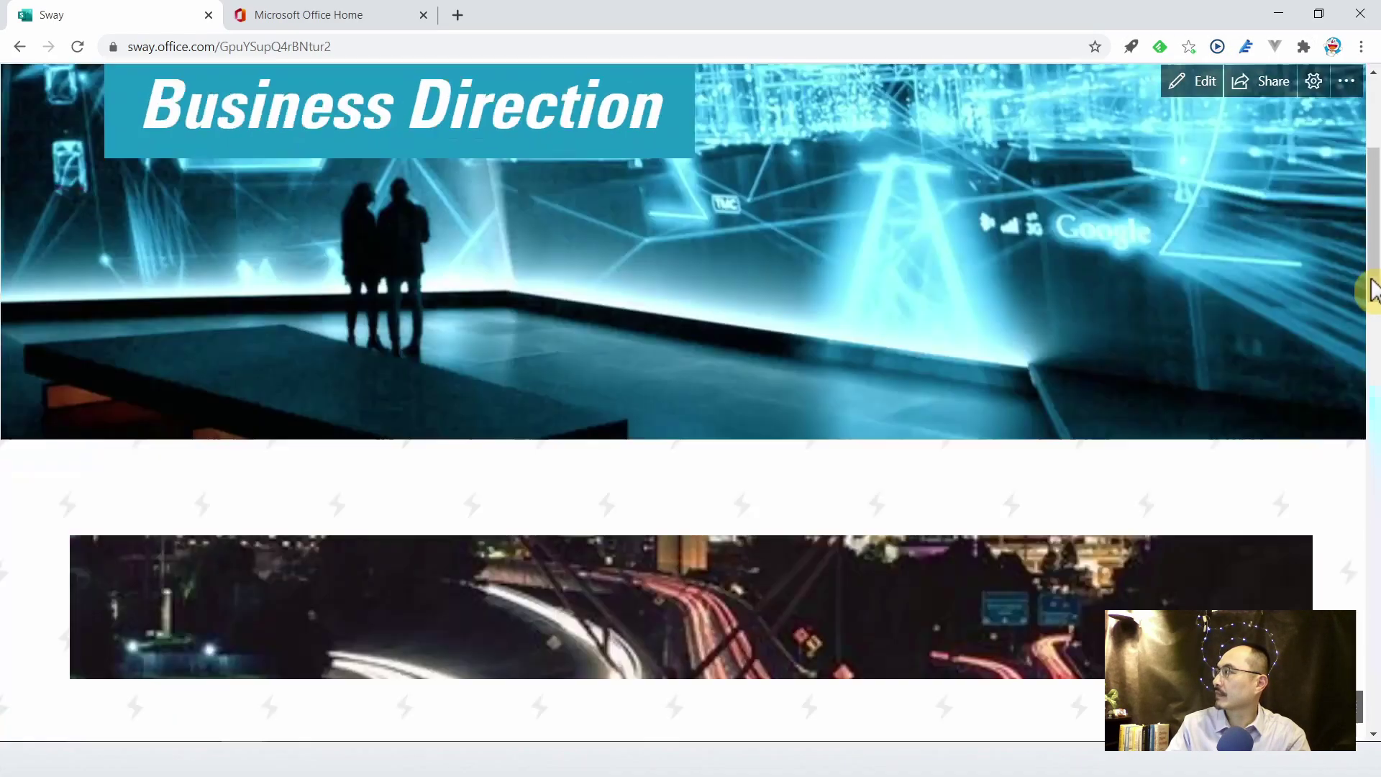
pyautogui.moveTo(1374, 291); pyautogui.dragTo(1376, 534)
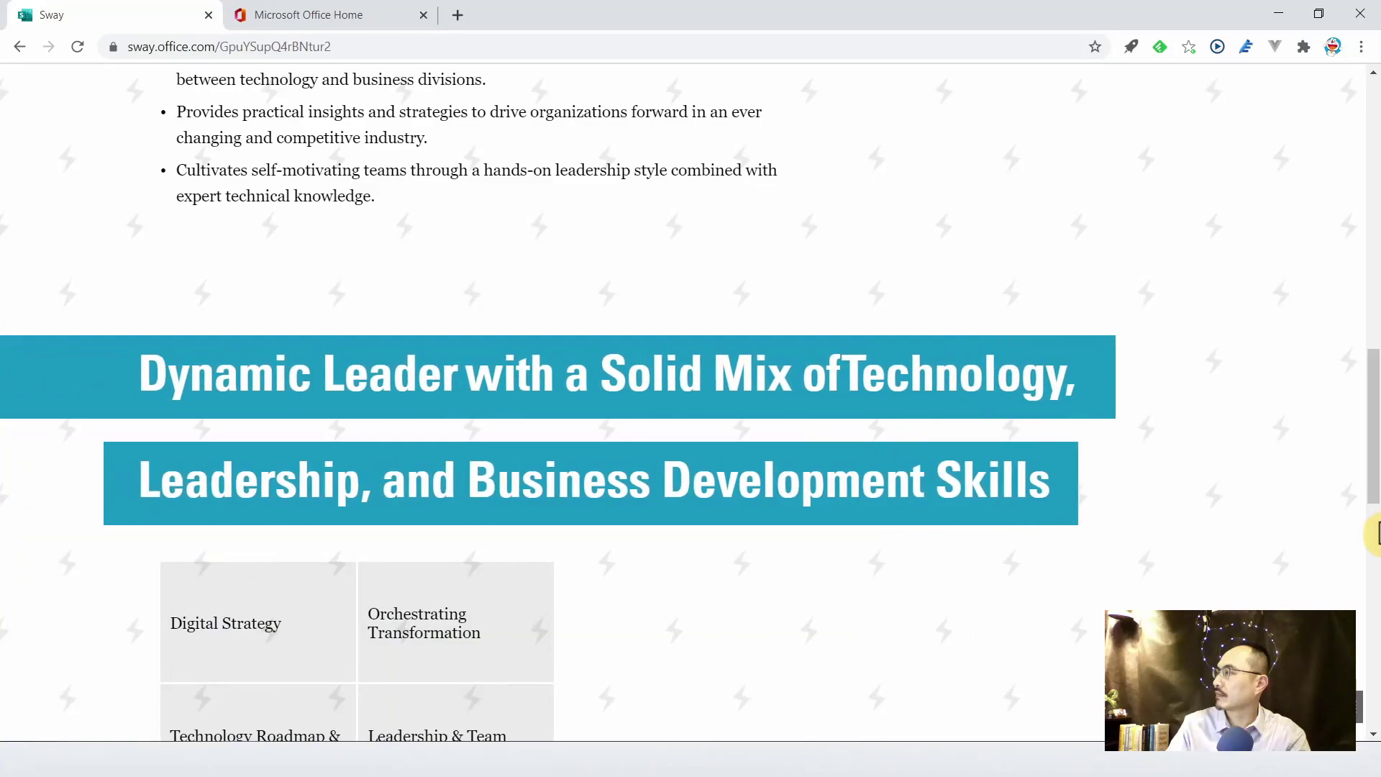
pyautogui.scroll(-4, 1372, 532)
pyautogui.scroll(-4, 1372, 531)
pyautogui.scroll(-3, 1373, 530)
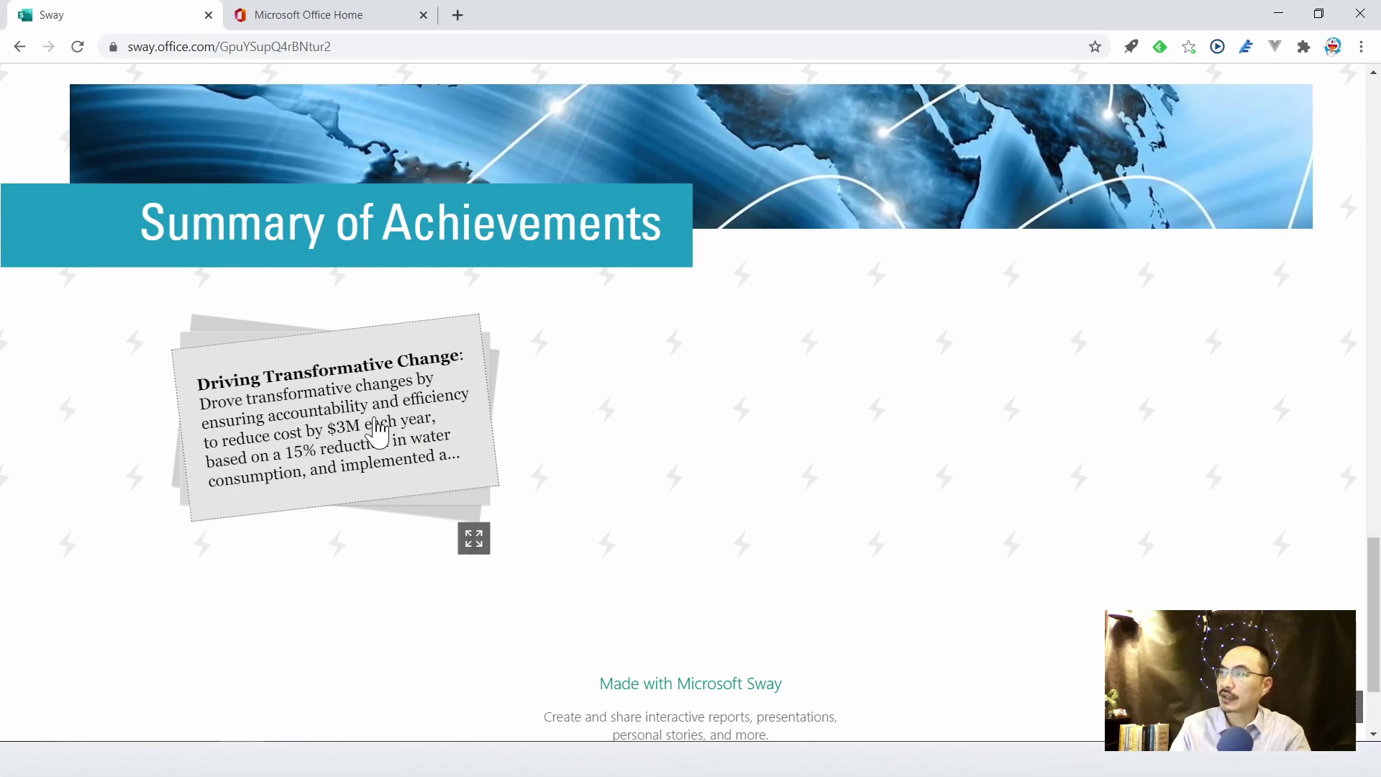
pyautogui.click(376, 431)
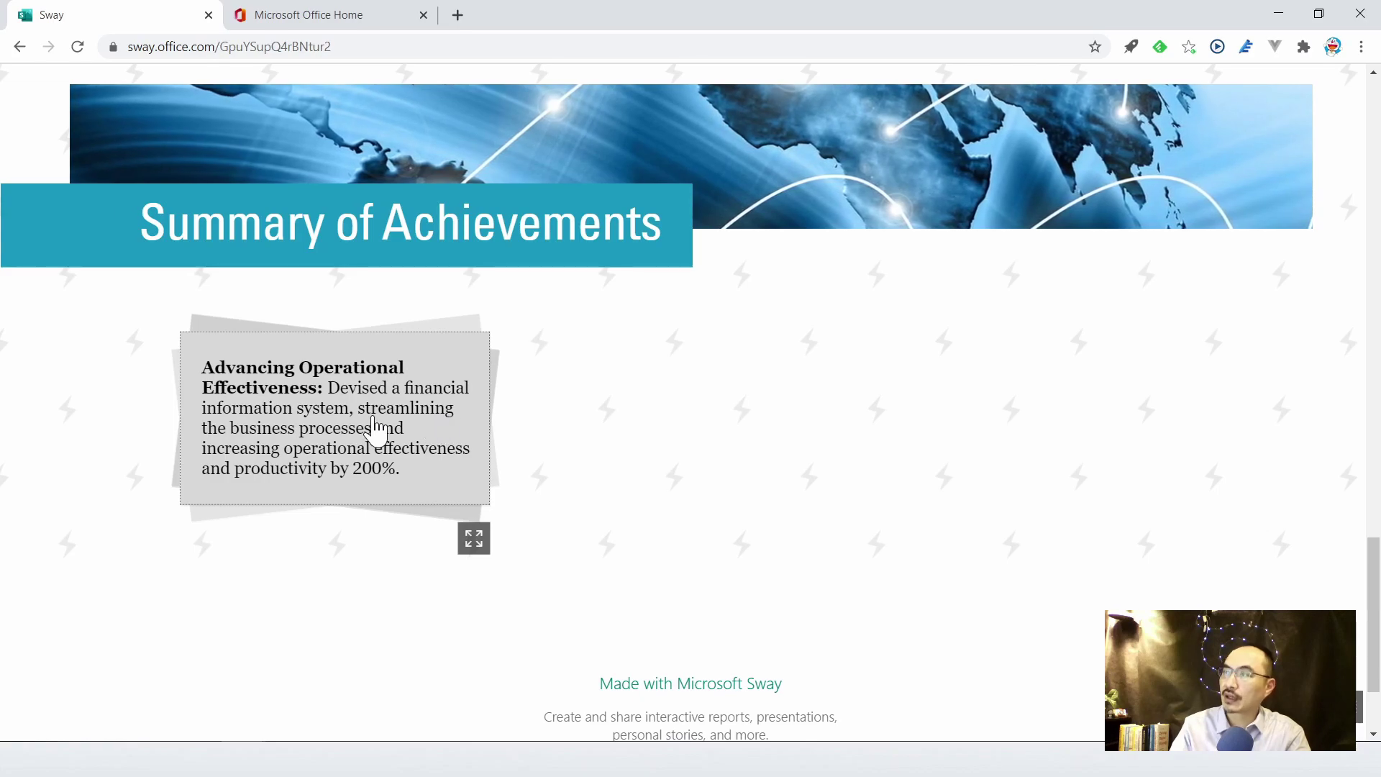
pyautogui.click(350, 430)
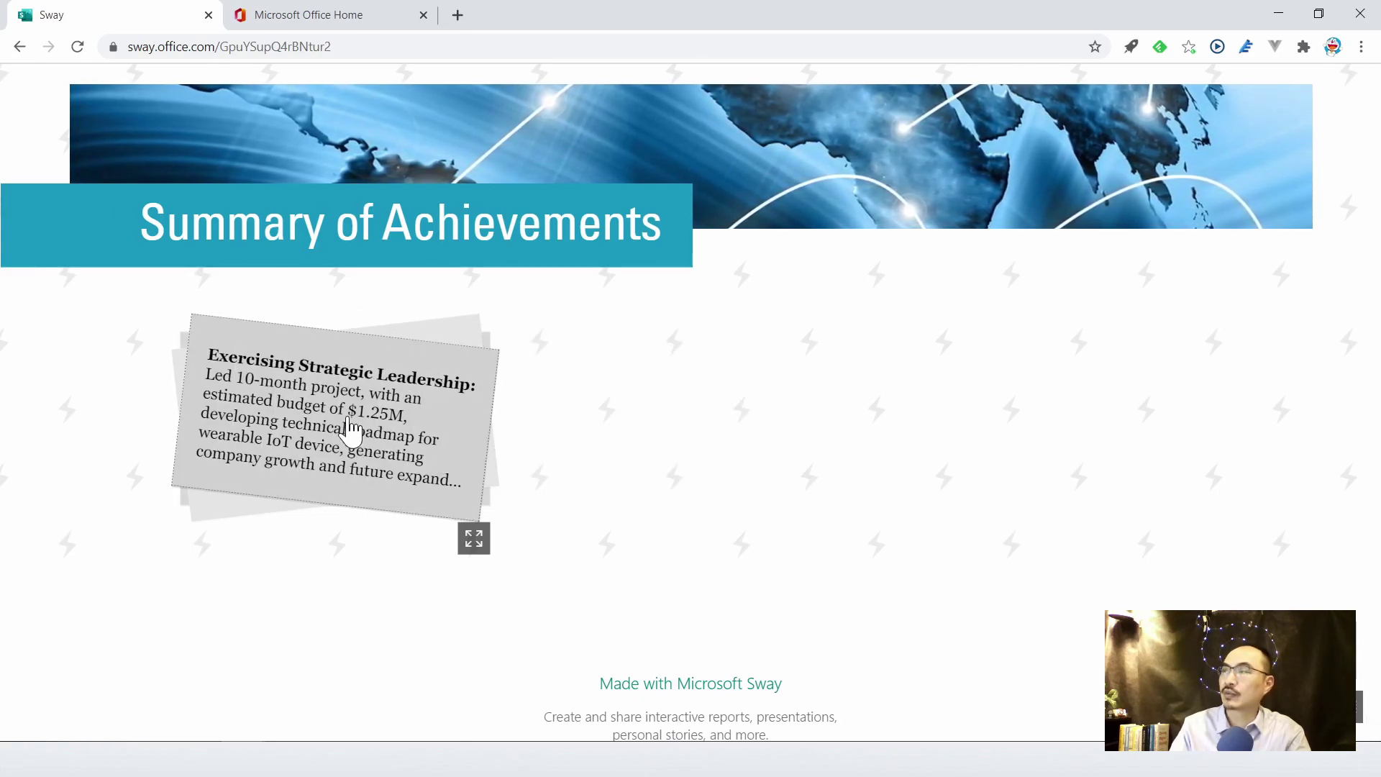
pyautogui.click(351, 430)
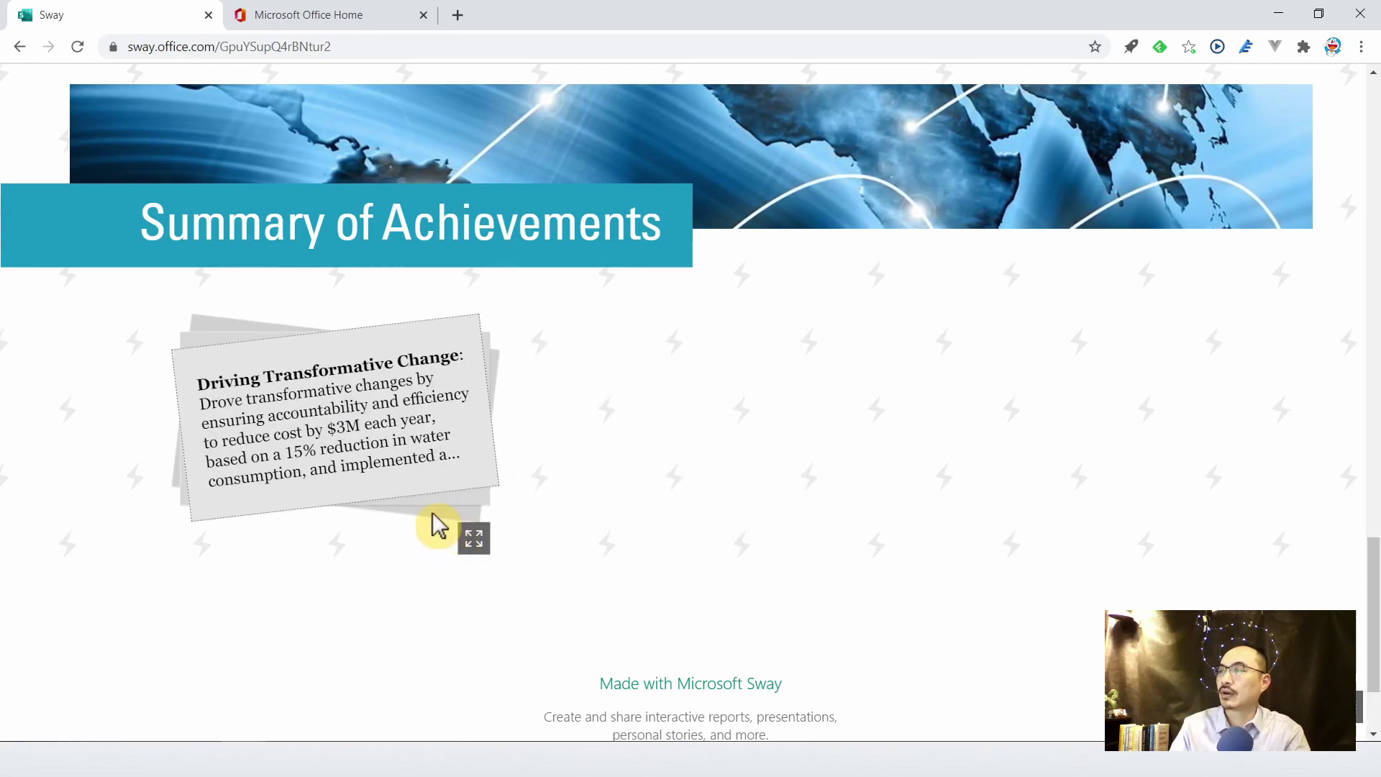
pyautogui.click(474, 539)
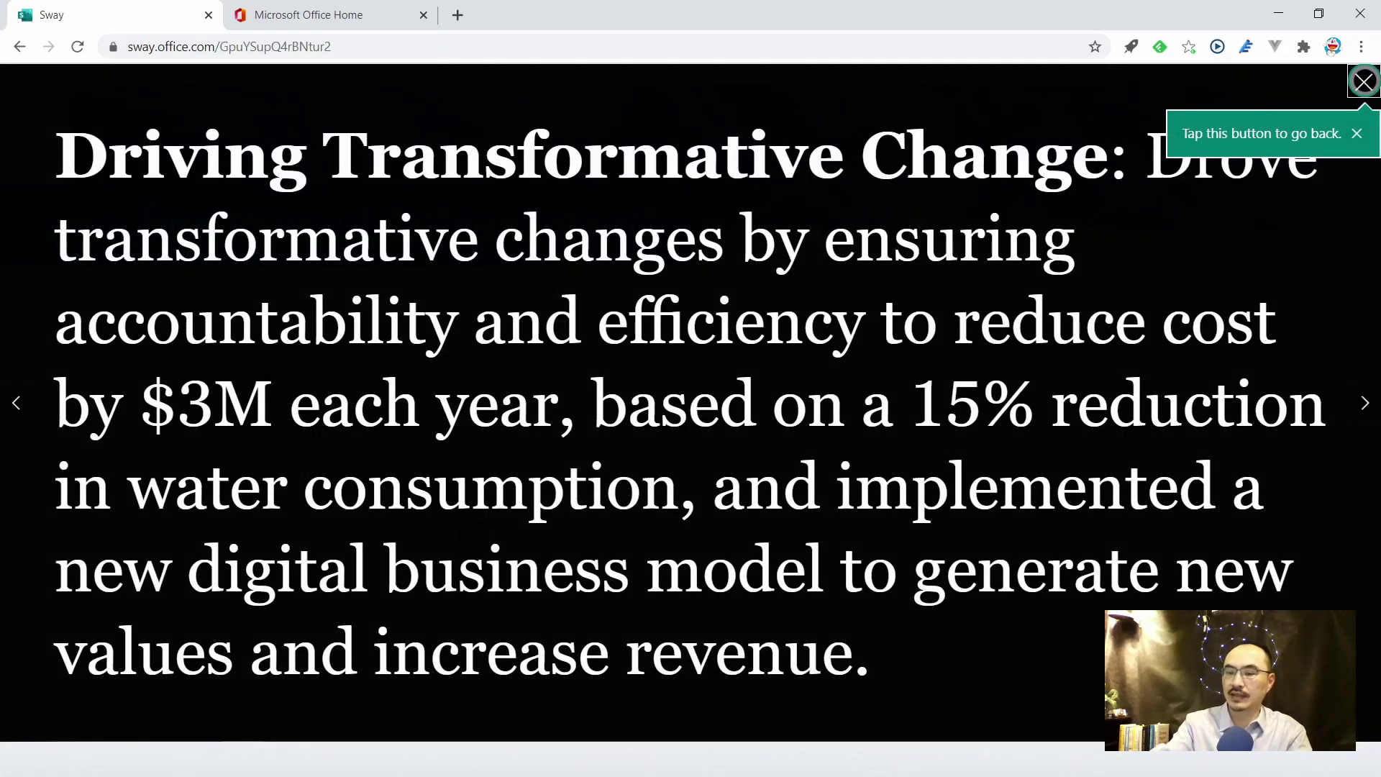
pyautogui.press('Right')
pyautogui.press('Right')
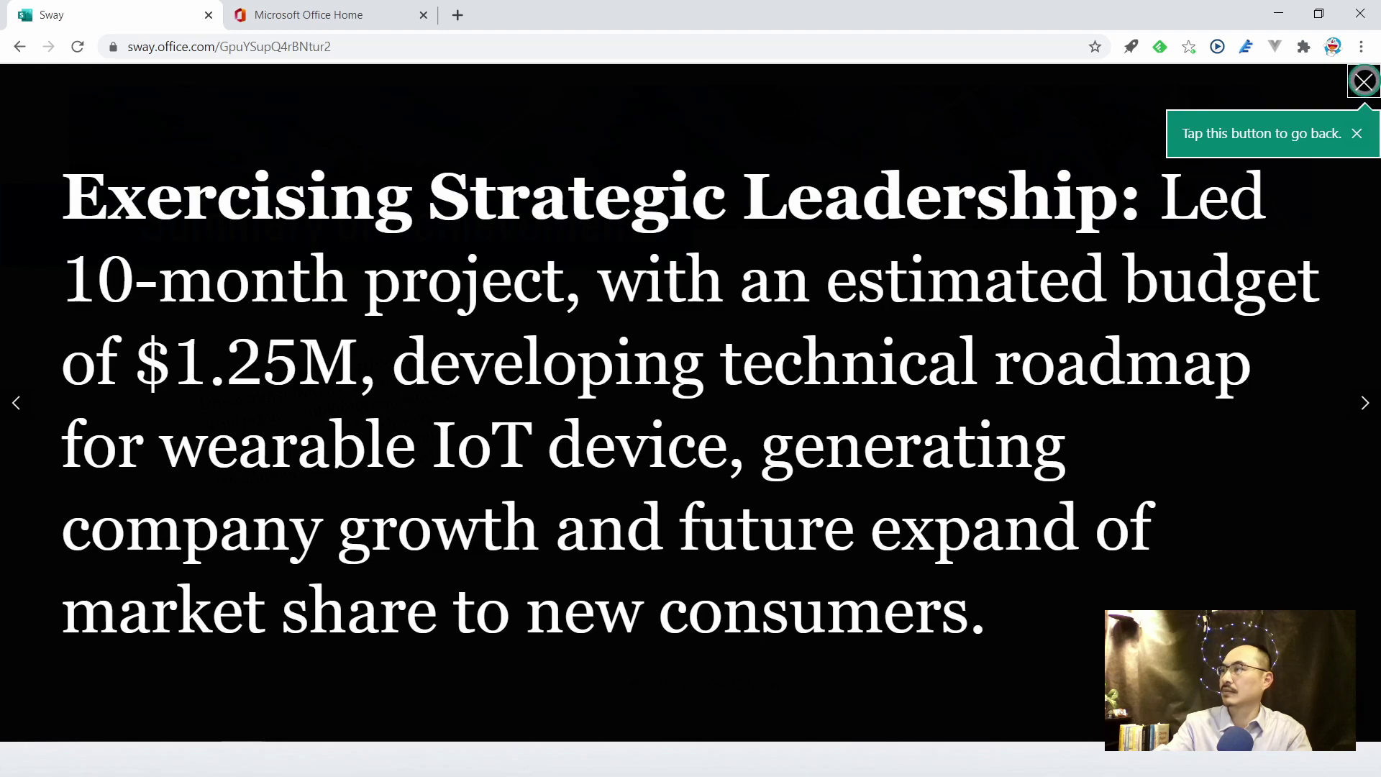
pyautogui.press('Right')
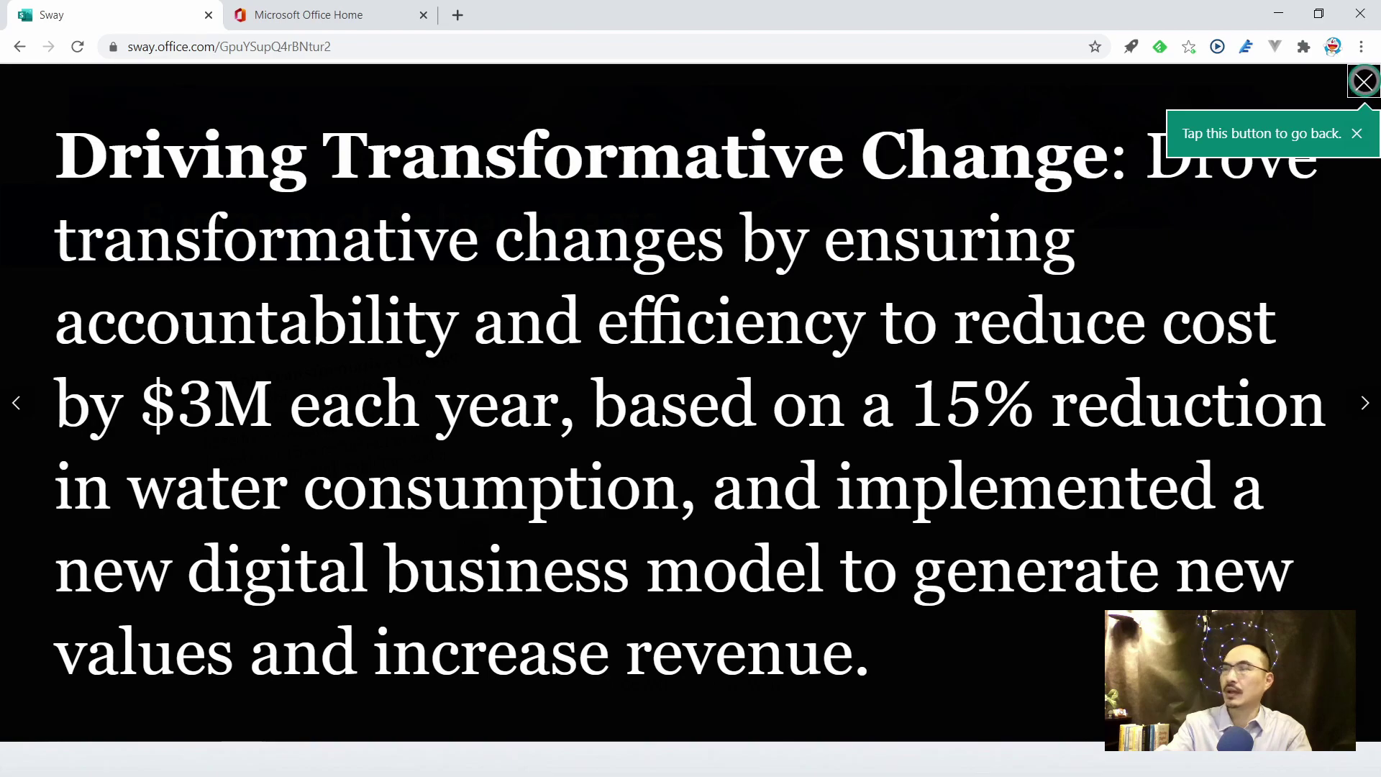
pyautogui.press('Left')
pyautogui.press('Right')
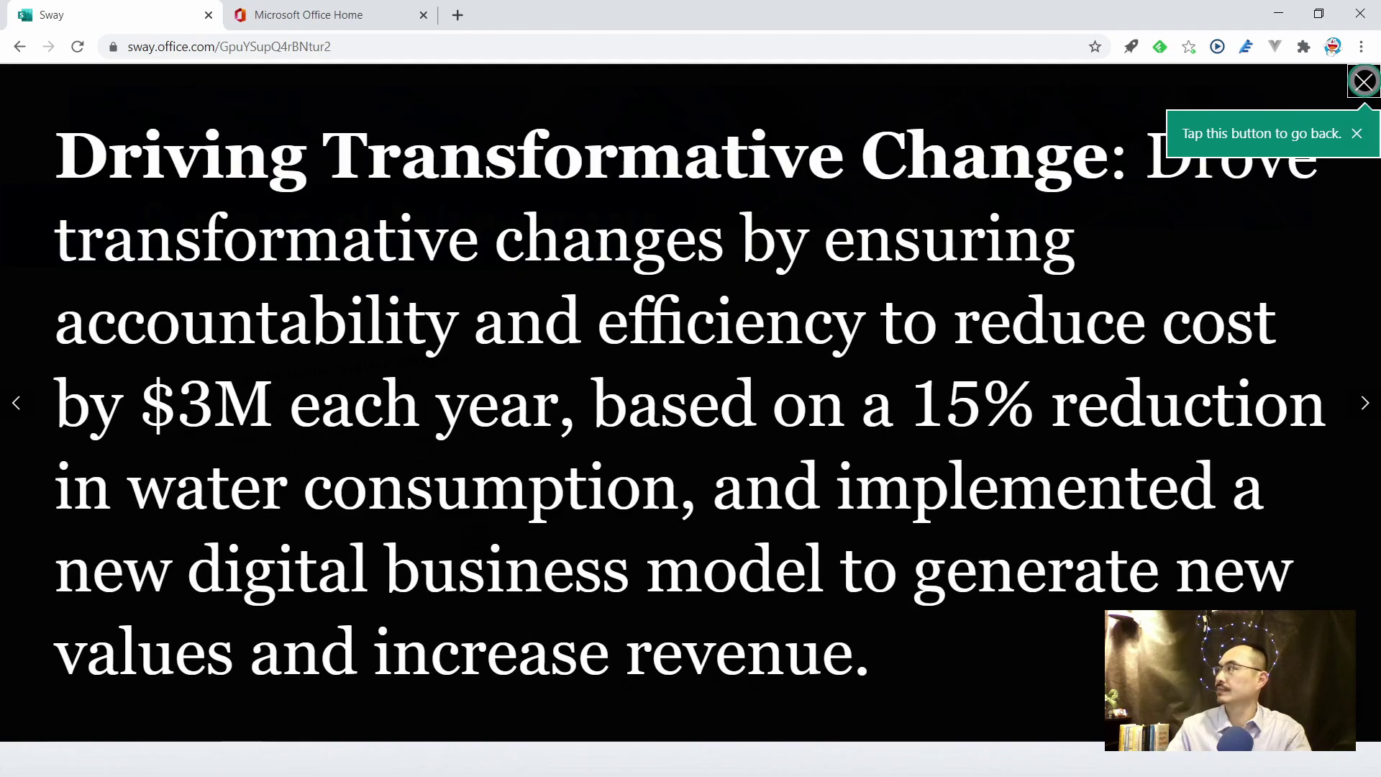
pyautogui.click(1365, 81)
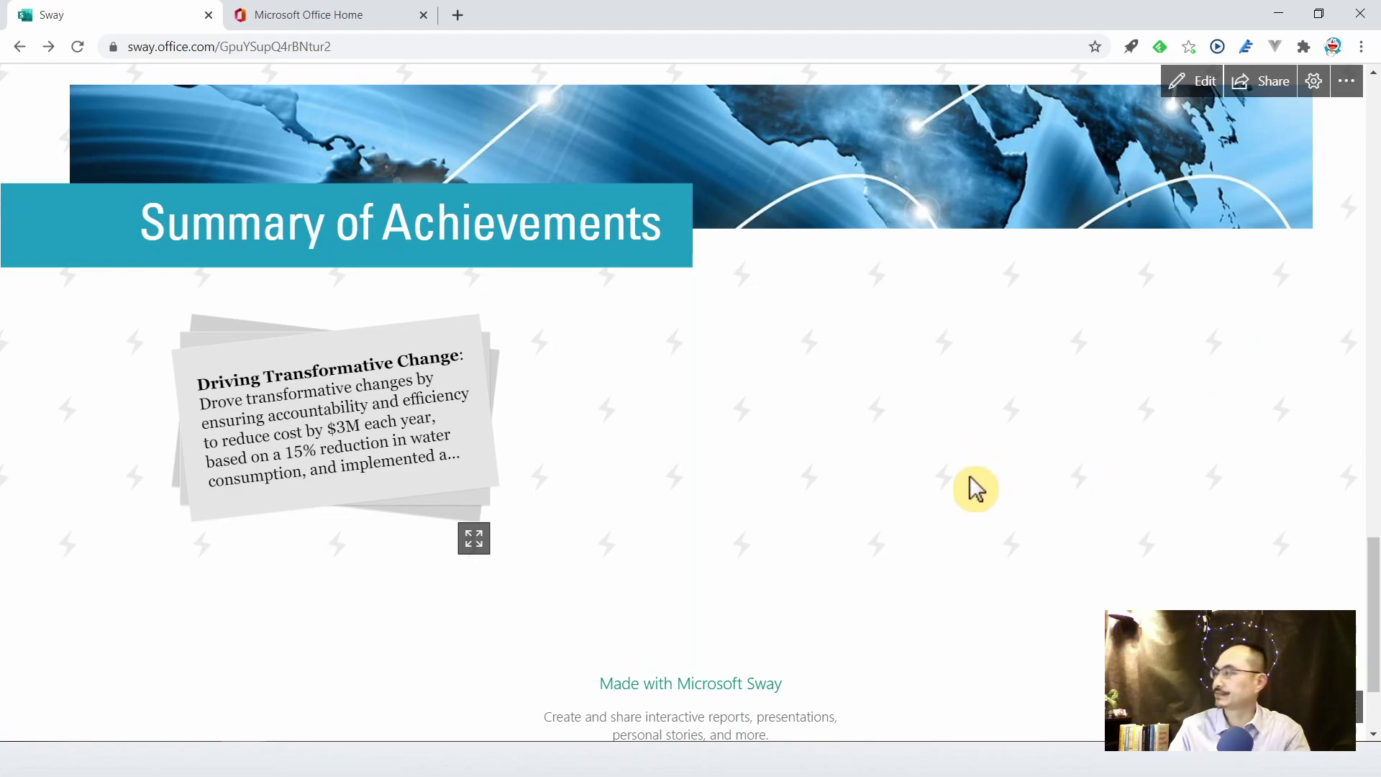
# Step: Return to editing, cancel the link on 'new consumers', and select the last achievement card
pyautogui.scroll(5, 1180, 316)
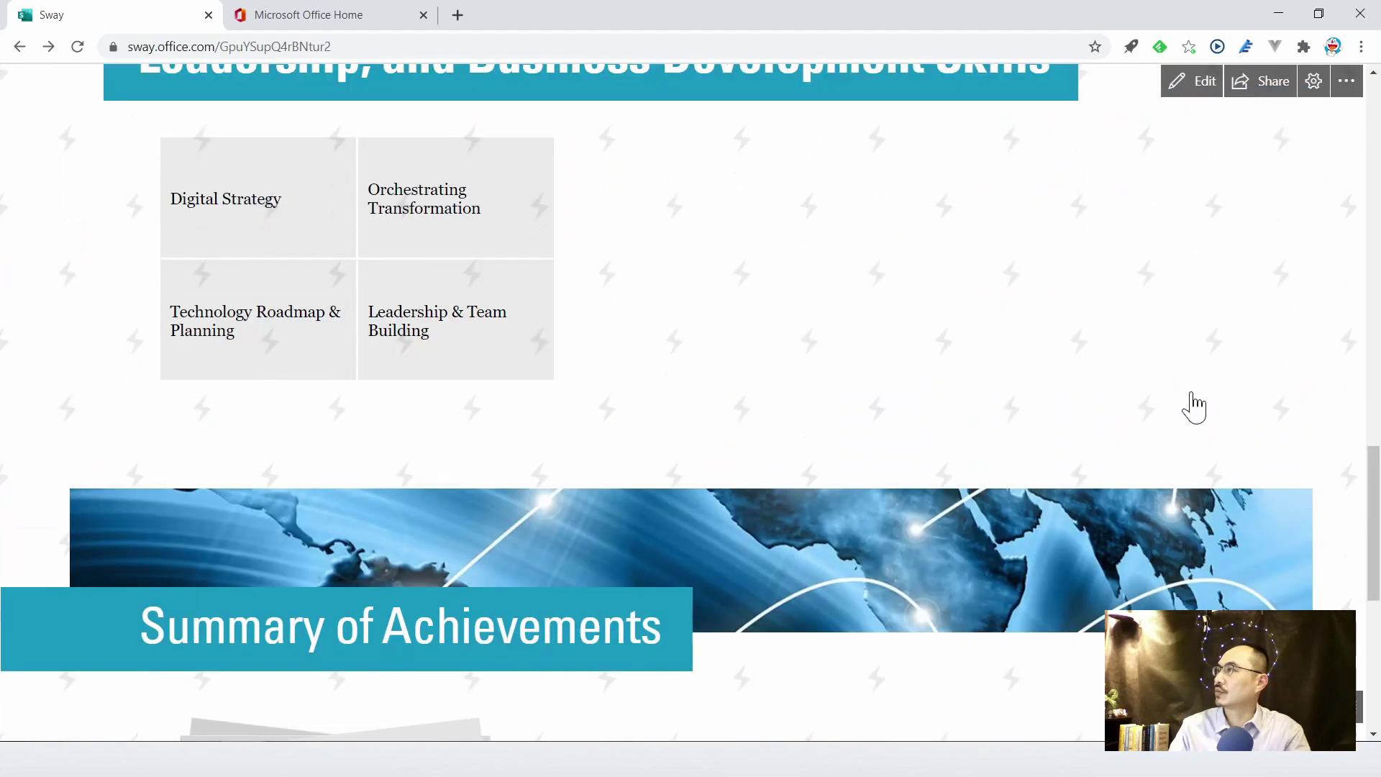
pyautogui.scroll(-5, 685, 376)
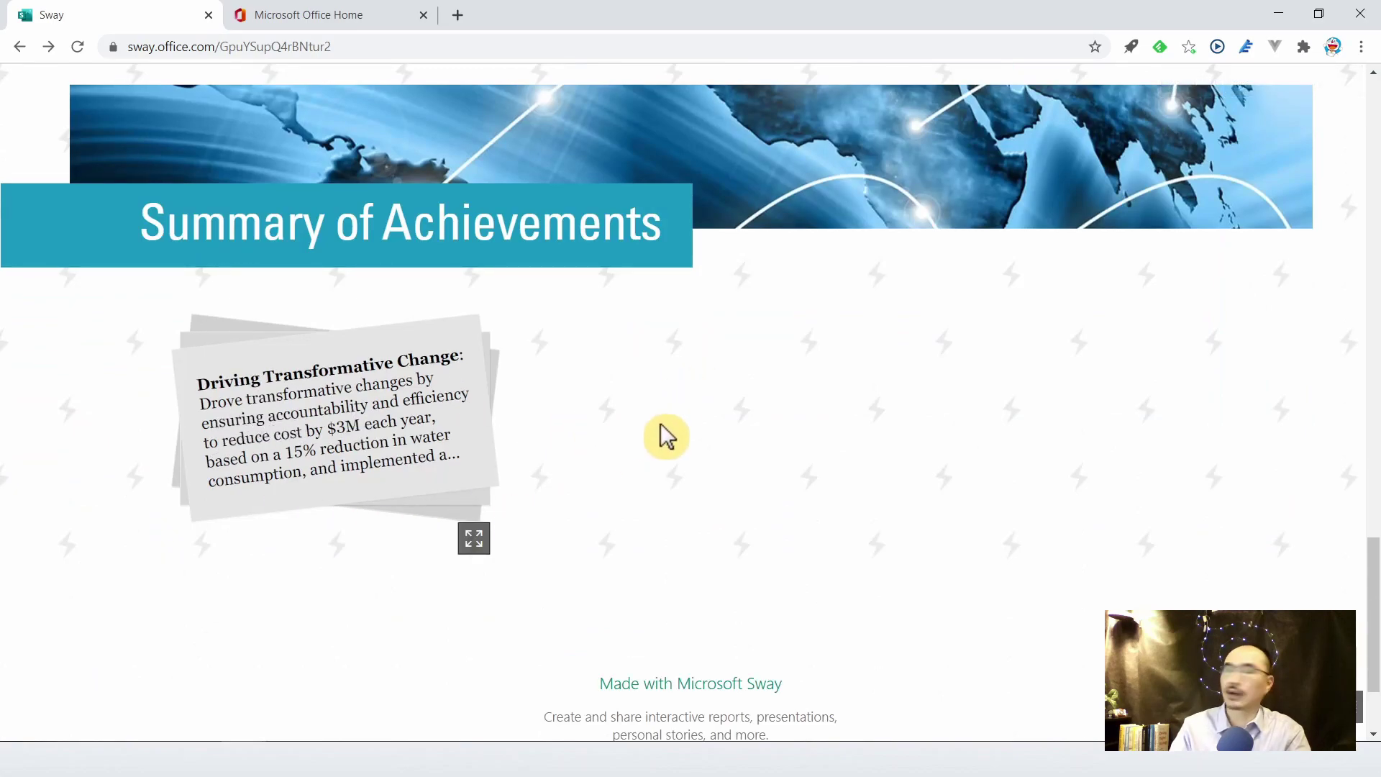
pyautogui.scroll(5, 856, 446)
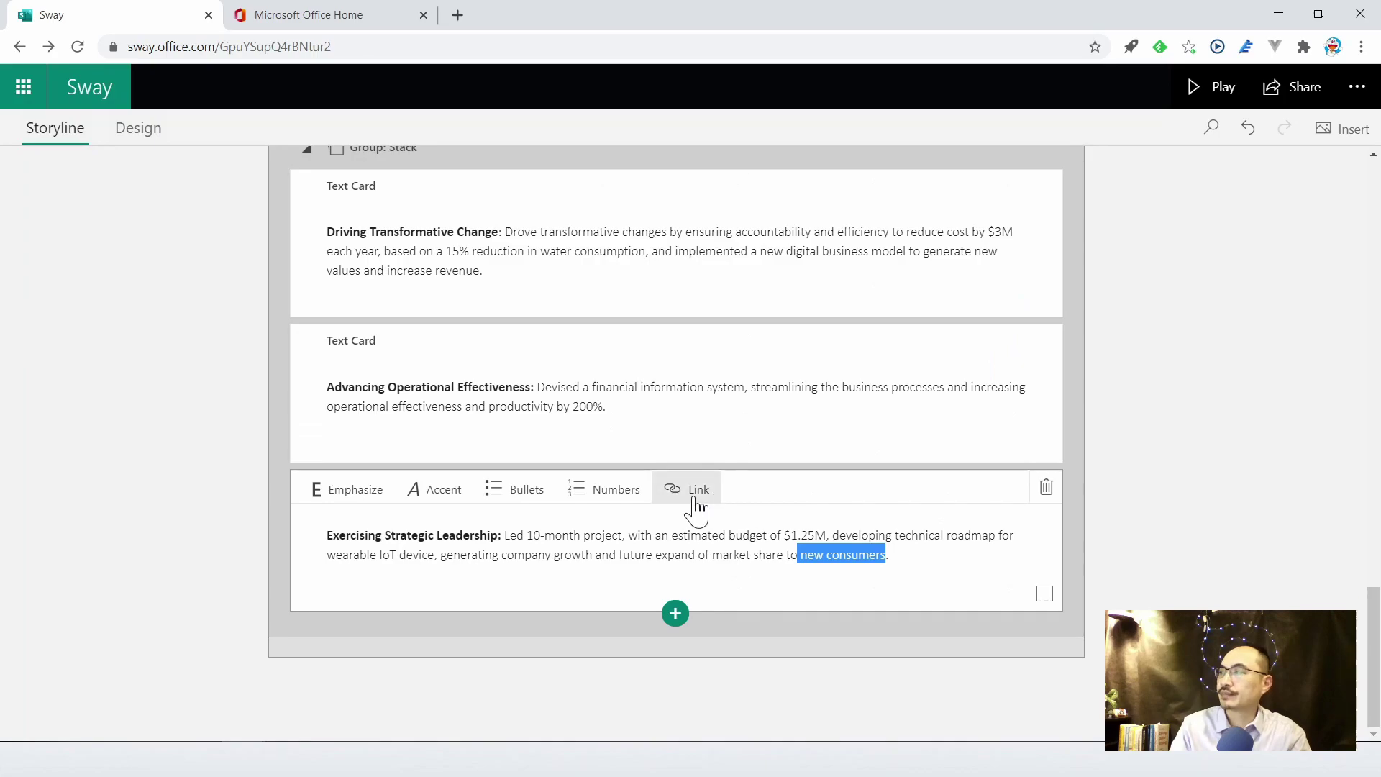
pyautogui.click(692, 489)
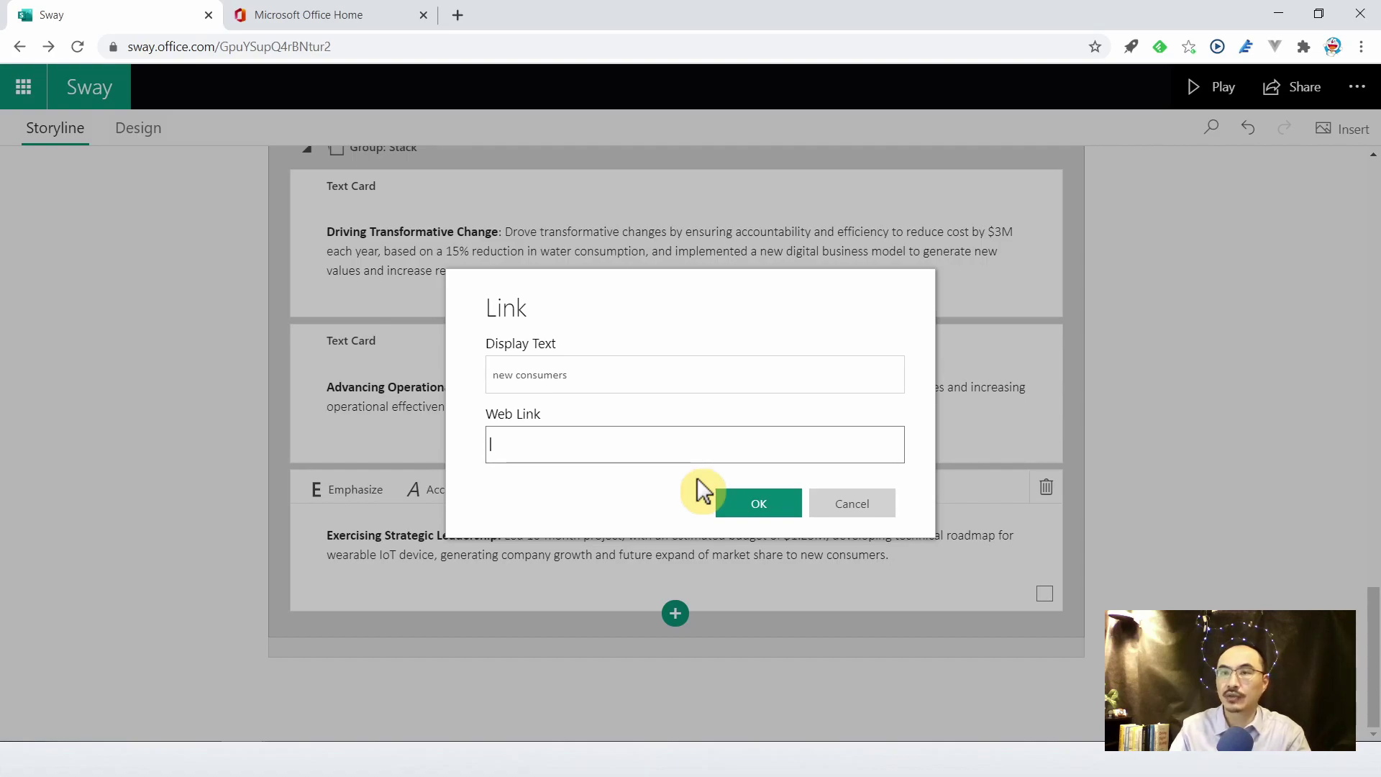
pyautogui.click(849, 507)
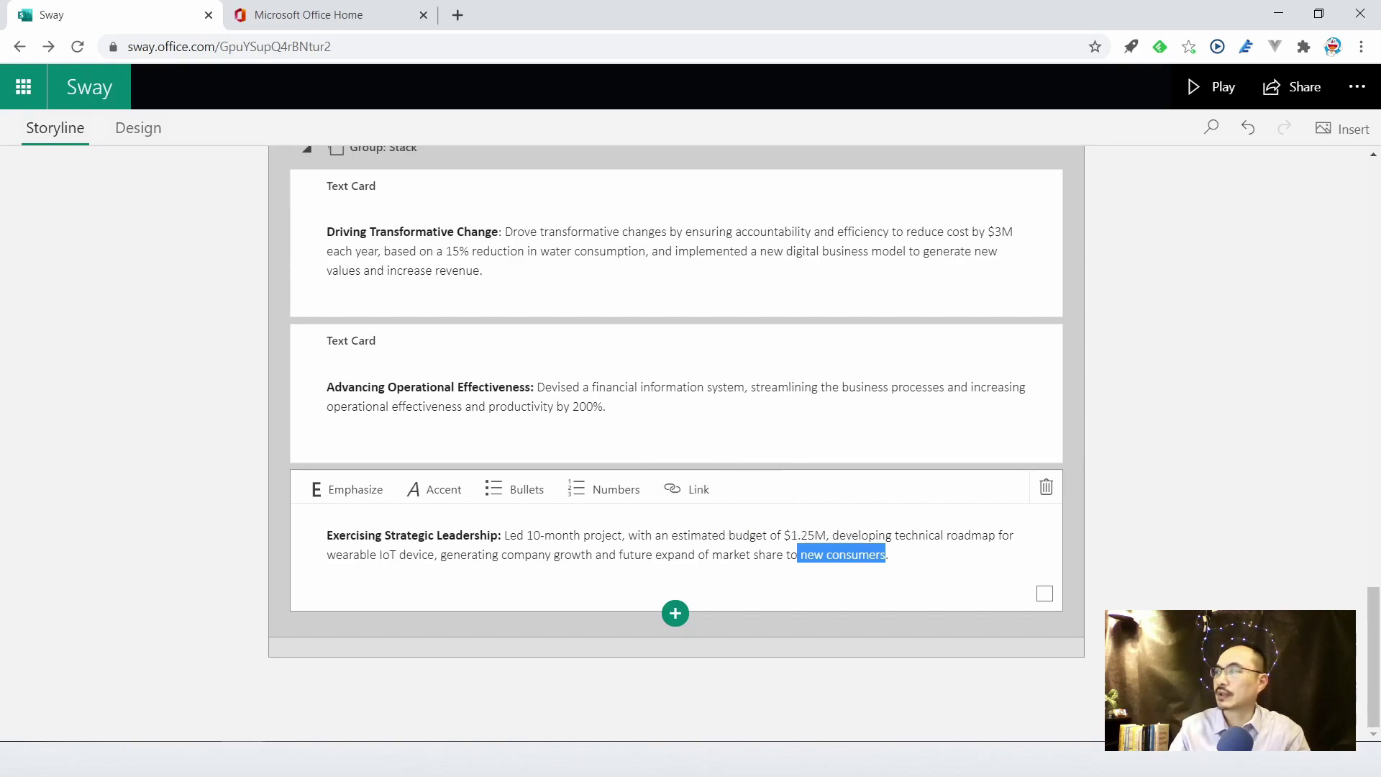
pyautogui.click(690, 653)
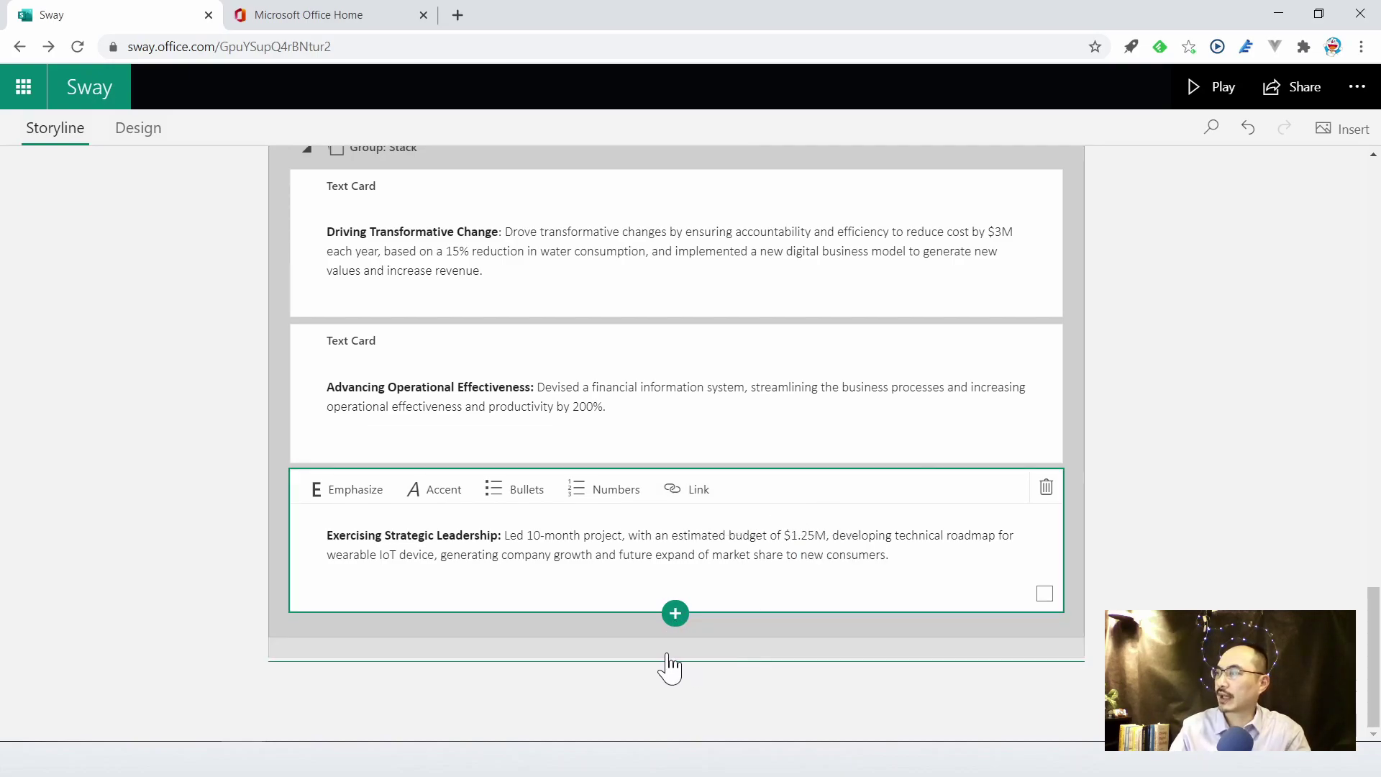
# Step: Add an empty Media > Video card after the achievement cards
pyautogui.click(669, 662)
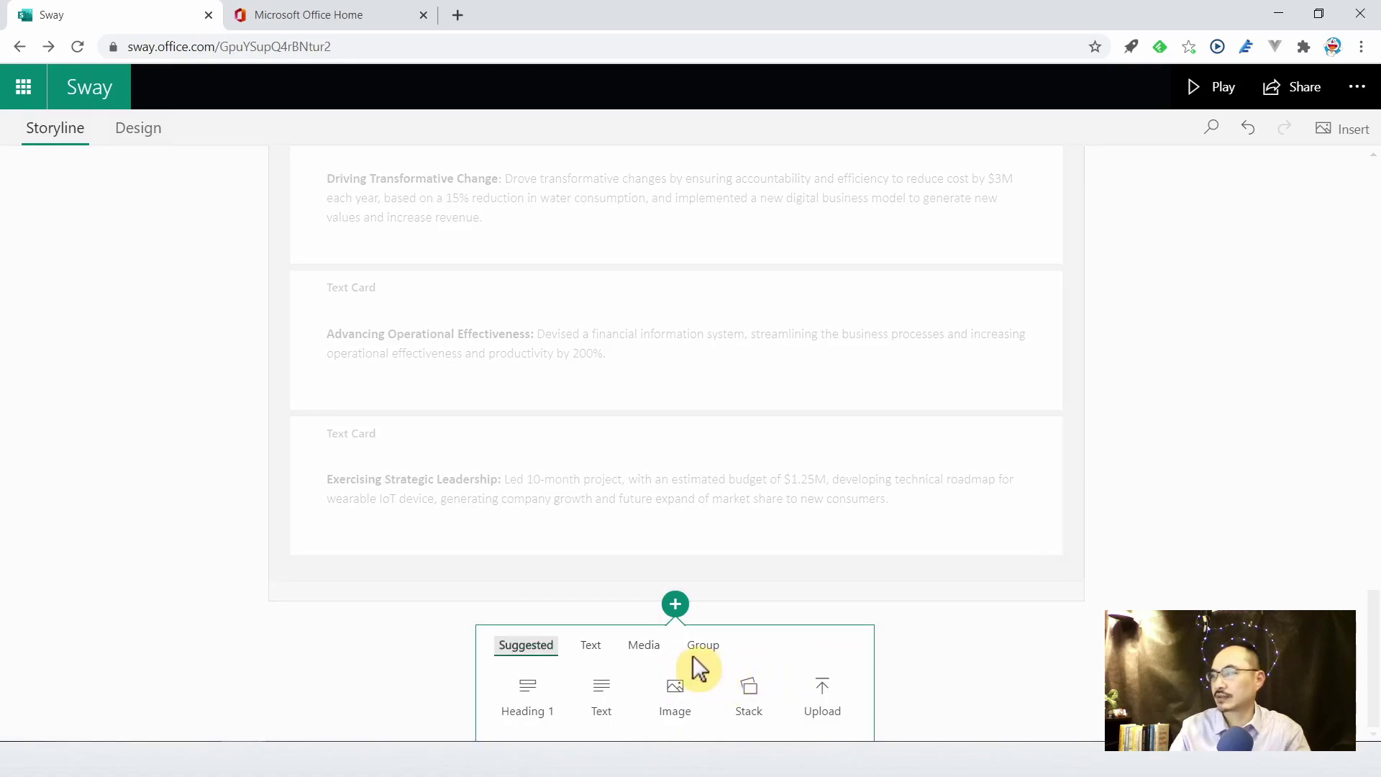
pyautogui.click(642, 647)
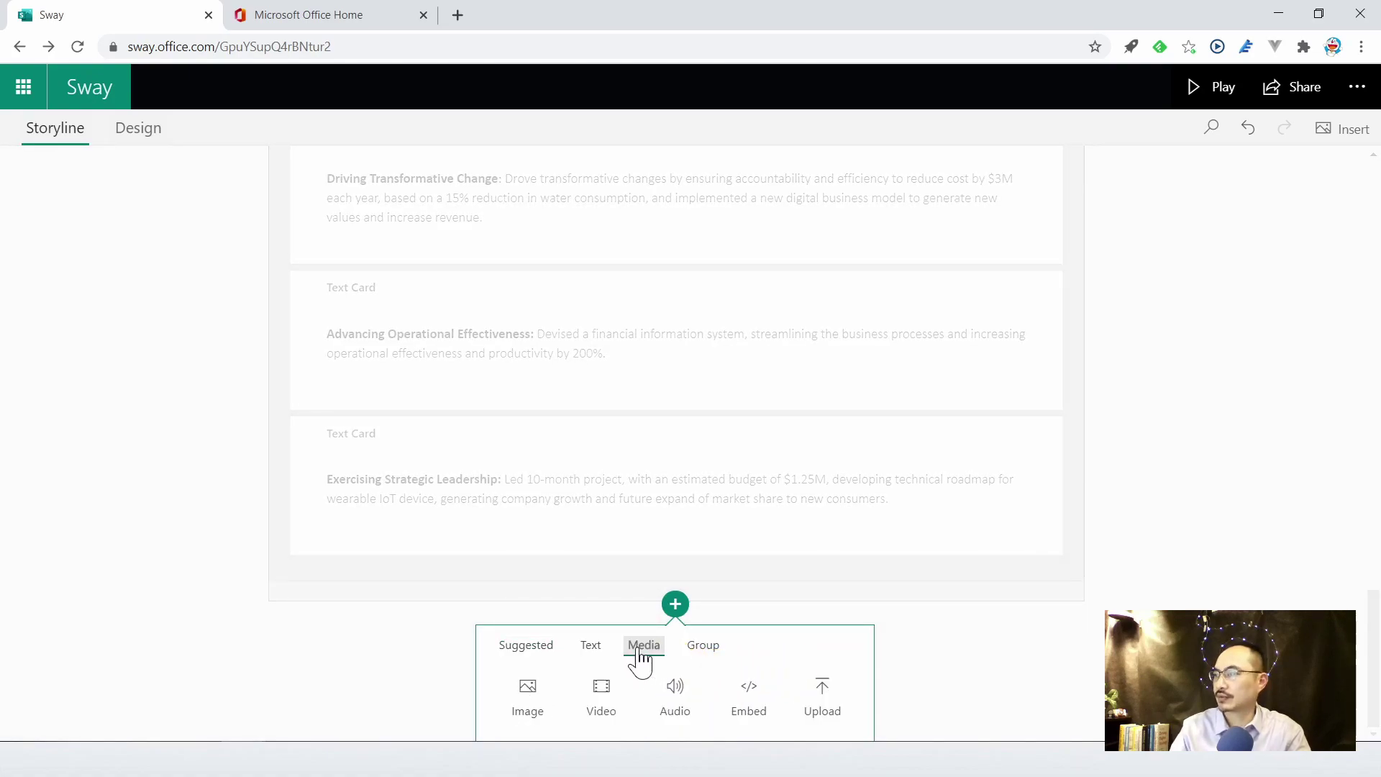
pyautogui.click(606, 693)
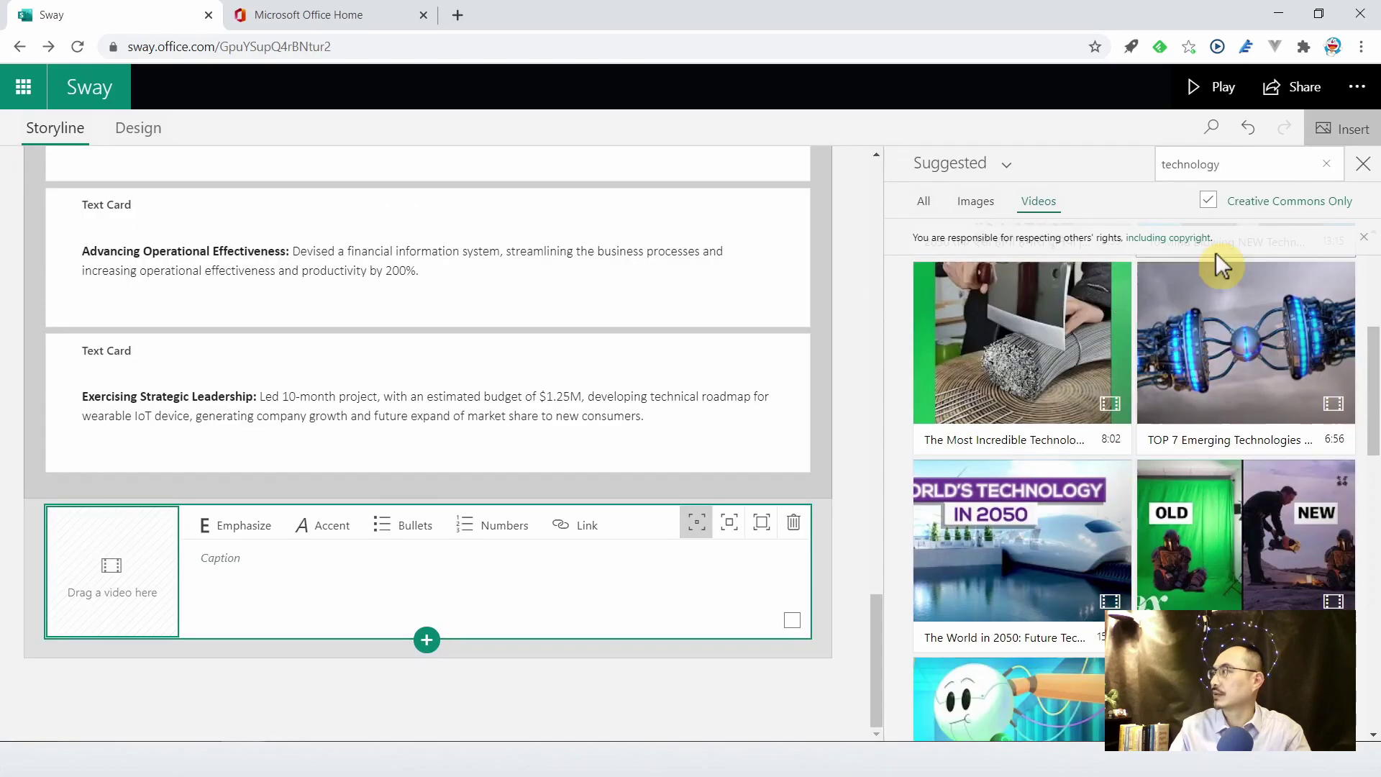
# Step: Search for the Codespaces video, drag 'What is Codespaces' into the card, and close the pane
pyautogui.doubleClick(1190, 164)
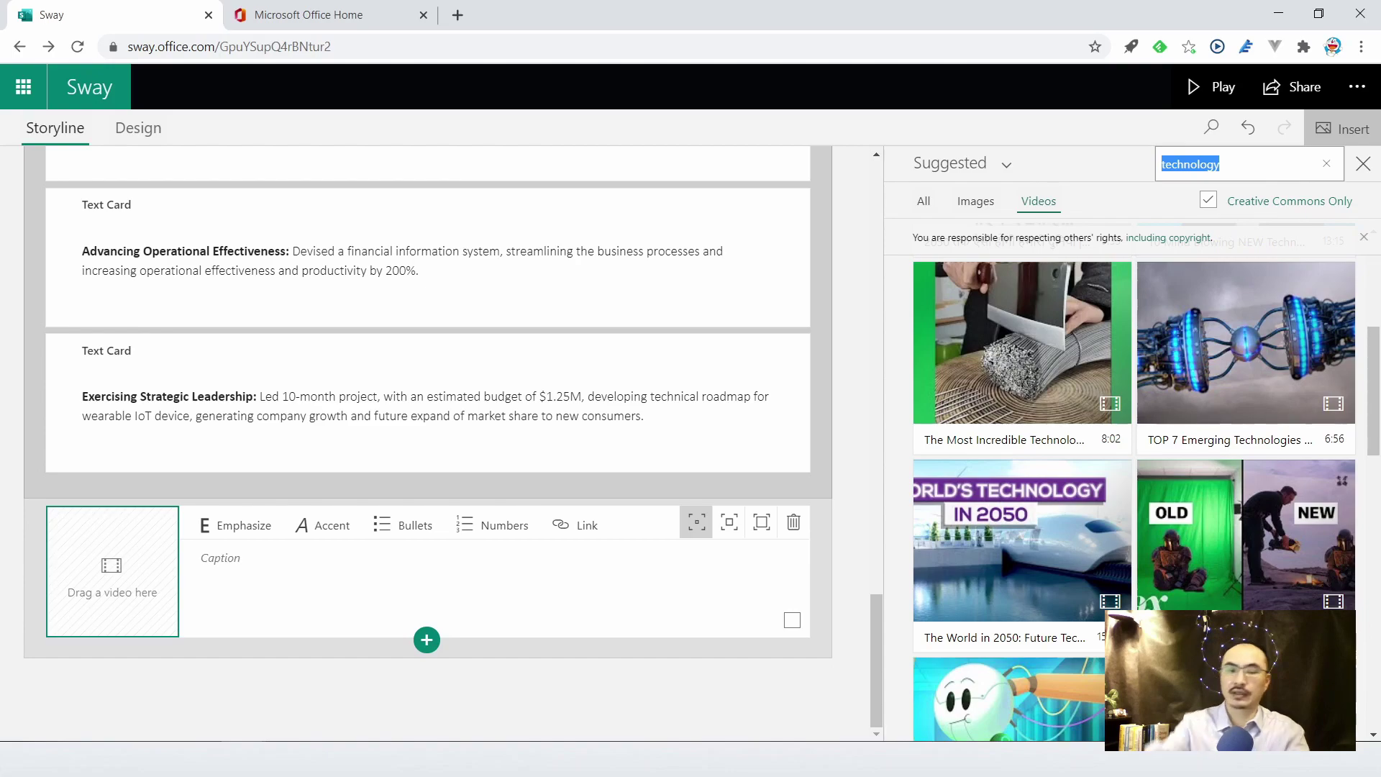
pyautogui.write('ace')
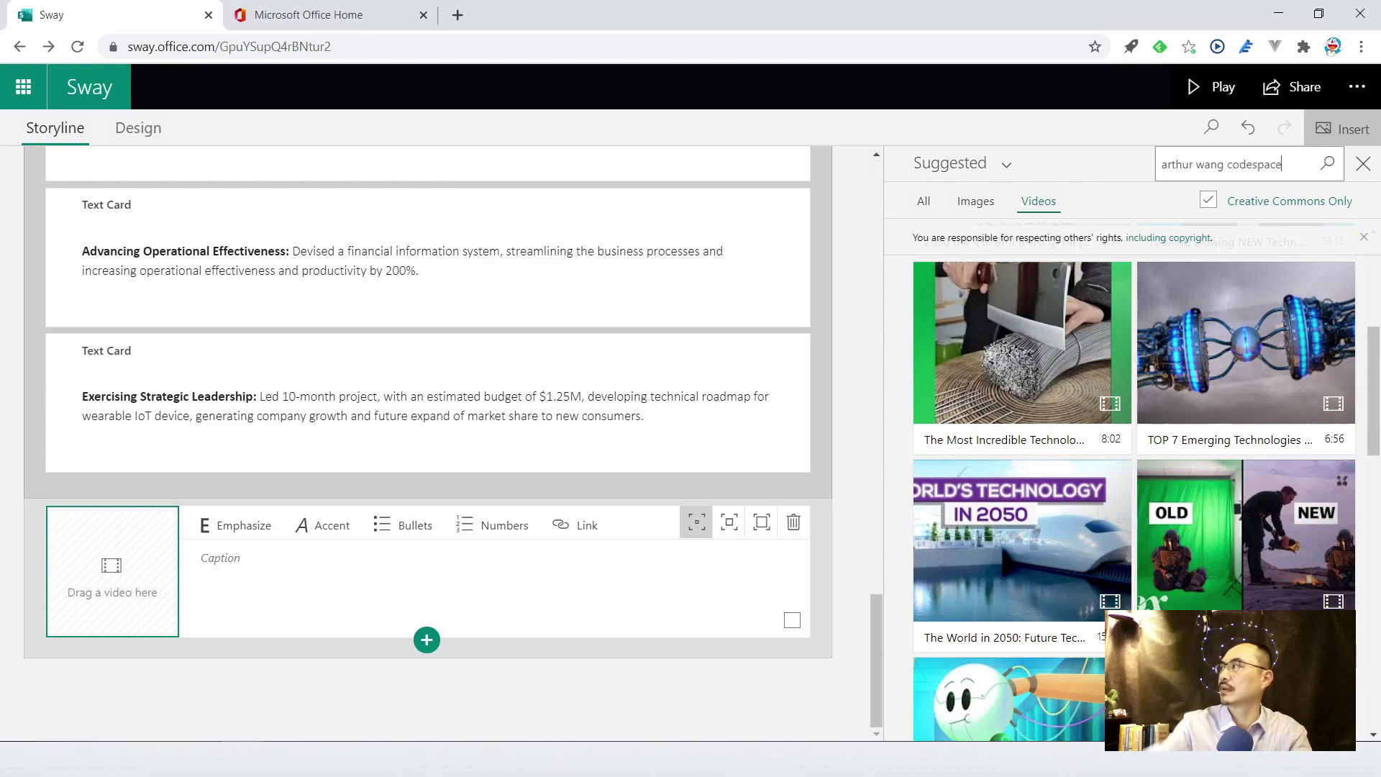
pyautogui.write('s')
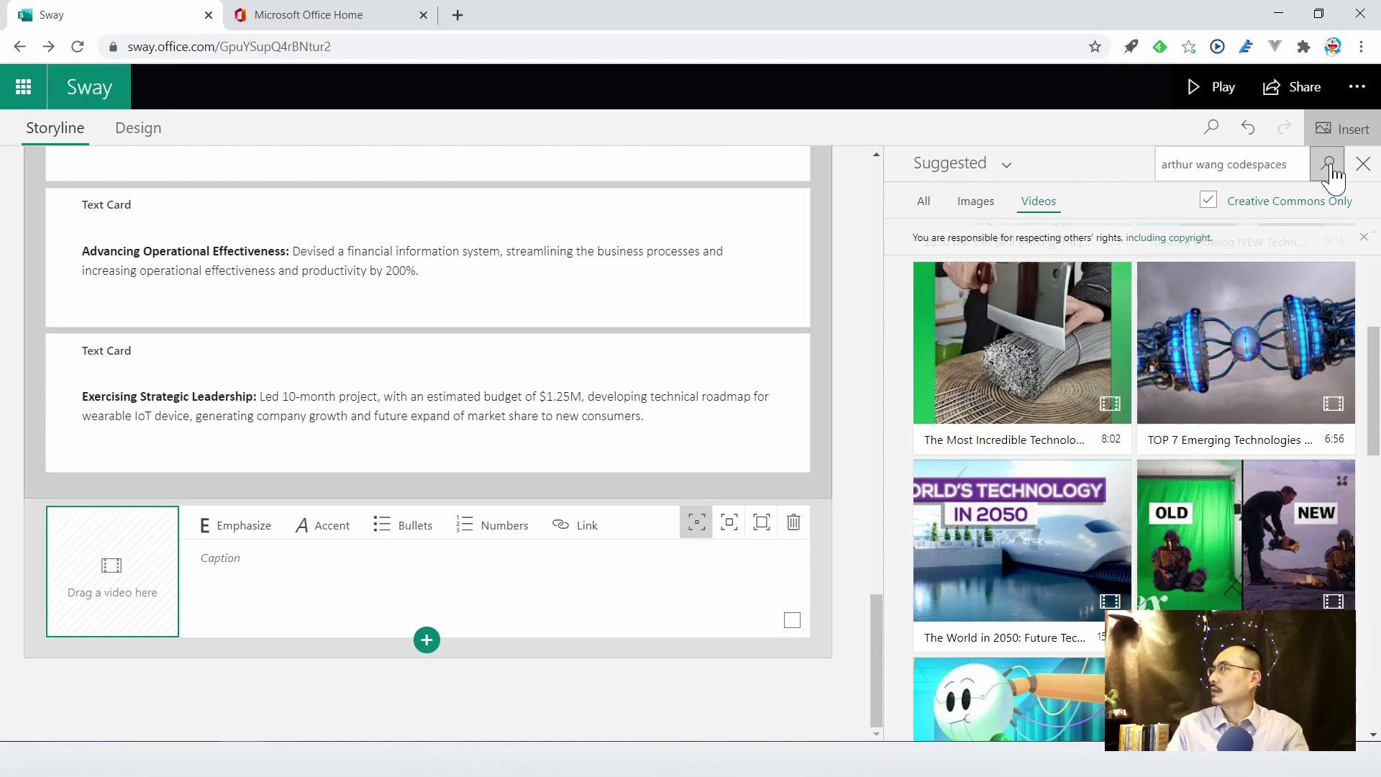
pyautogui.click(1330, 167)
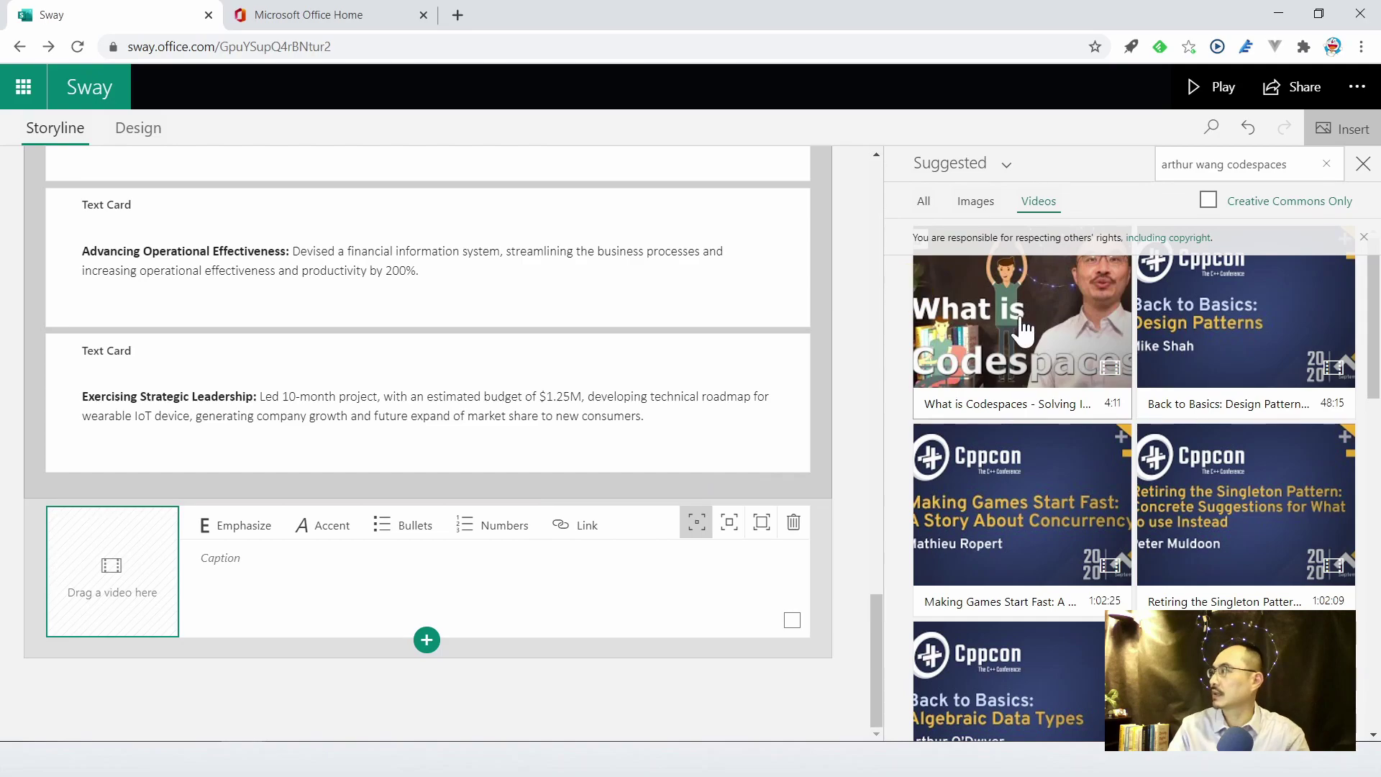
pyautogui.moveTo(1027, 335); pyautogui.dragTo(668, 469)
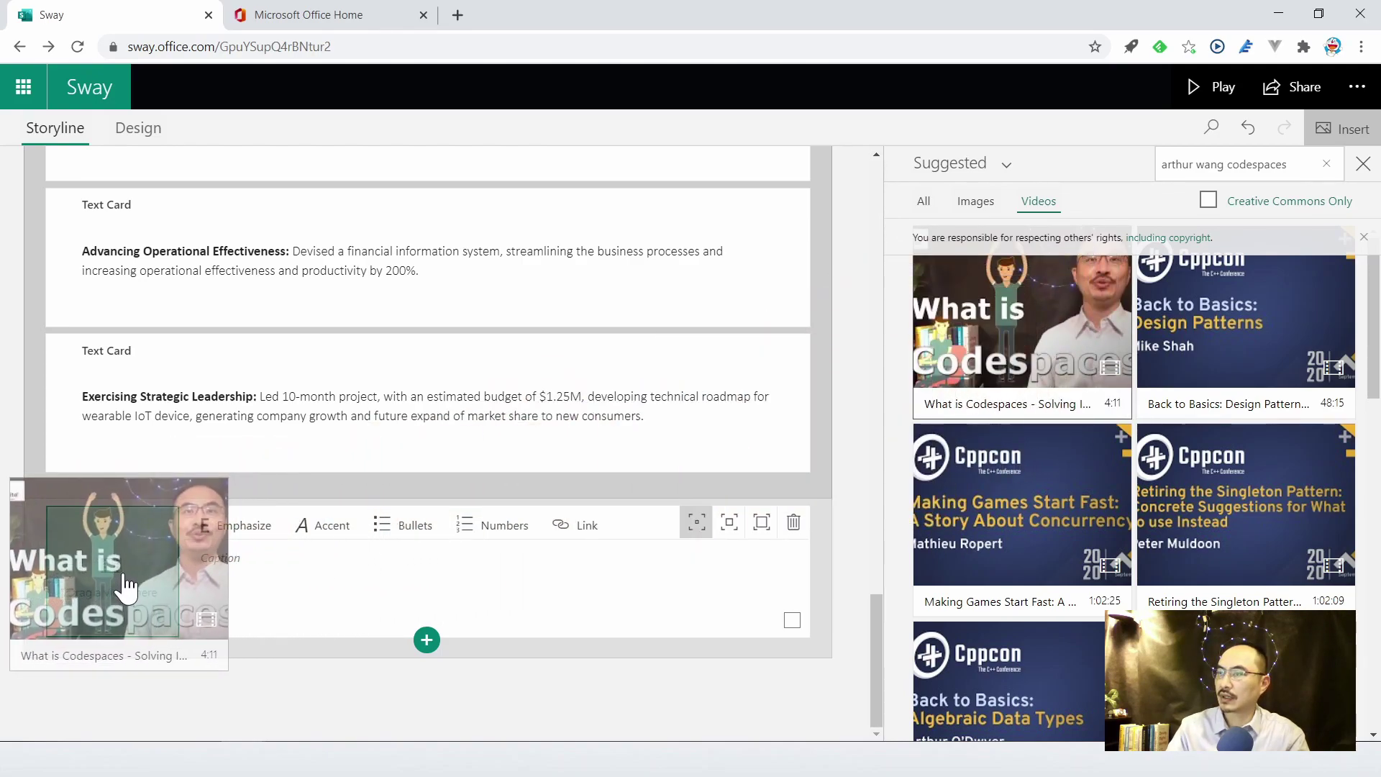
pyautogui.moveTo(667, 469); pyautogui.dragTo(149, 561)
pyautogui.write('What is Codespaces?')
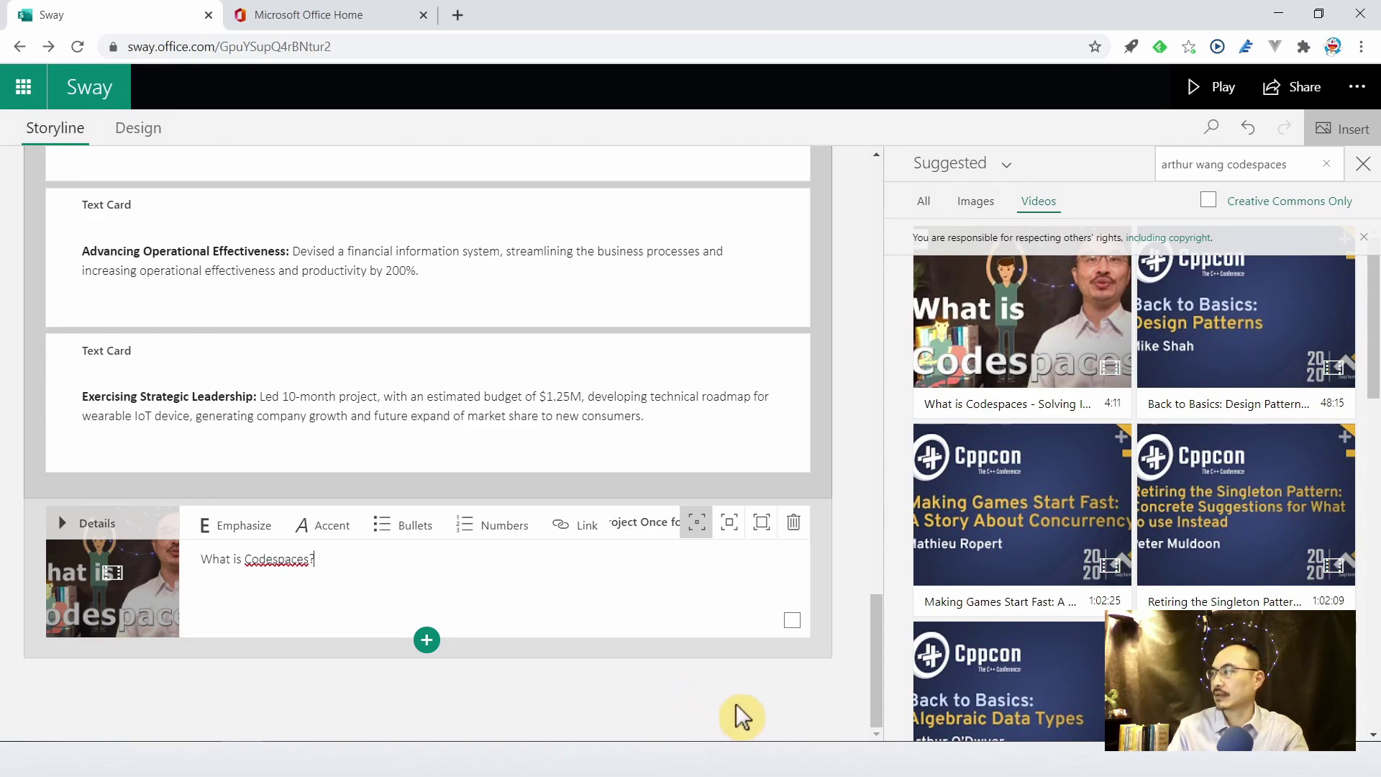
pyautogui.click(1362, 166)
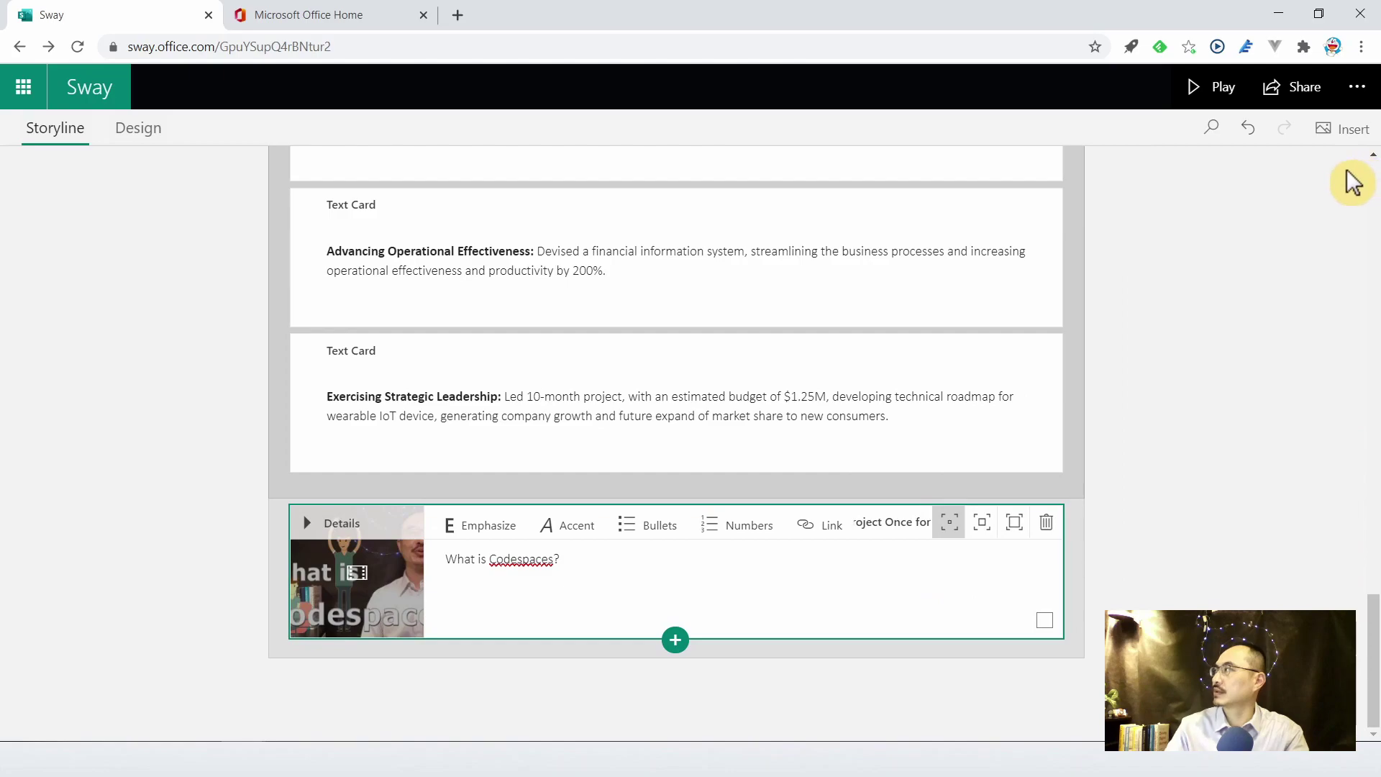
# Step: Preview the resume in Play mode, scrolling down to the Codespaces video and back to the title
pyautogui.click(1223, 88)
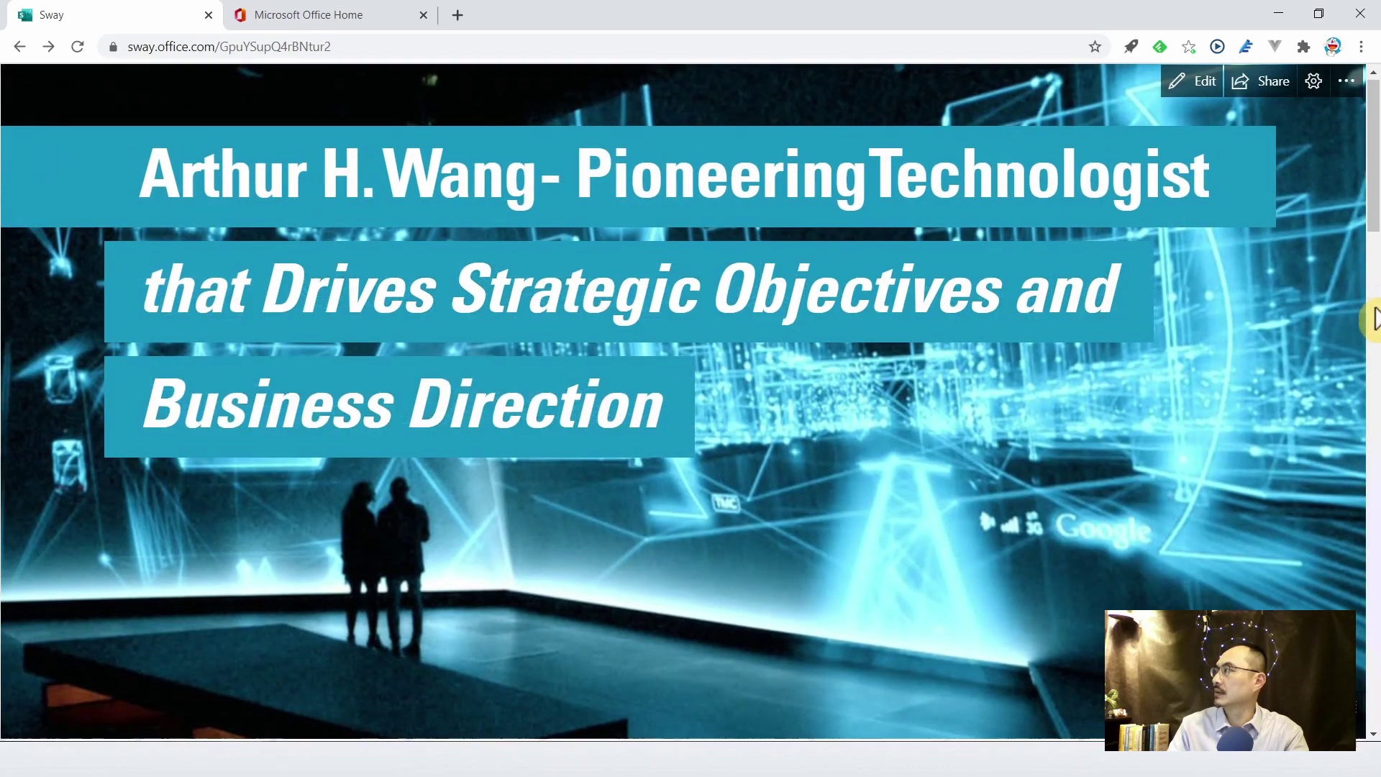
pyautogui.scroll(-5, 1373, 285)
pyautogui.scroll(-5, 1377, 377)
pyautogui.scroll(-5, 1374, 504)
pyautogui.scroll(-3, 1374, 529)
pyautogui.scroll(-3, 1374, 550)
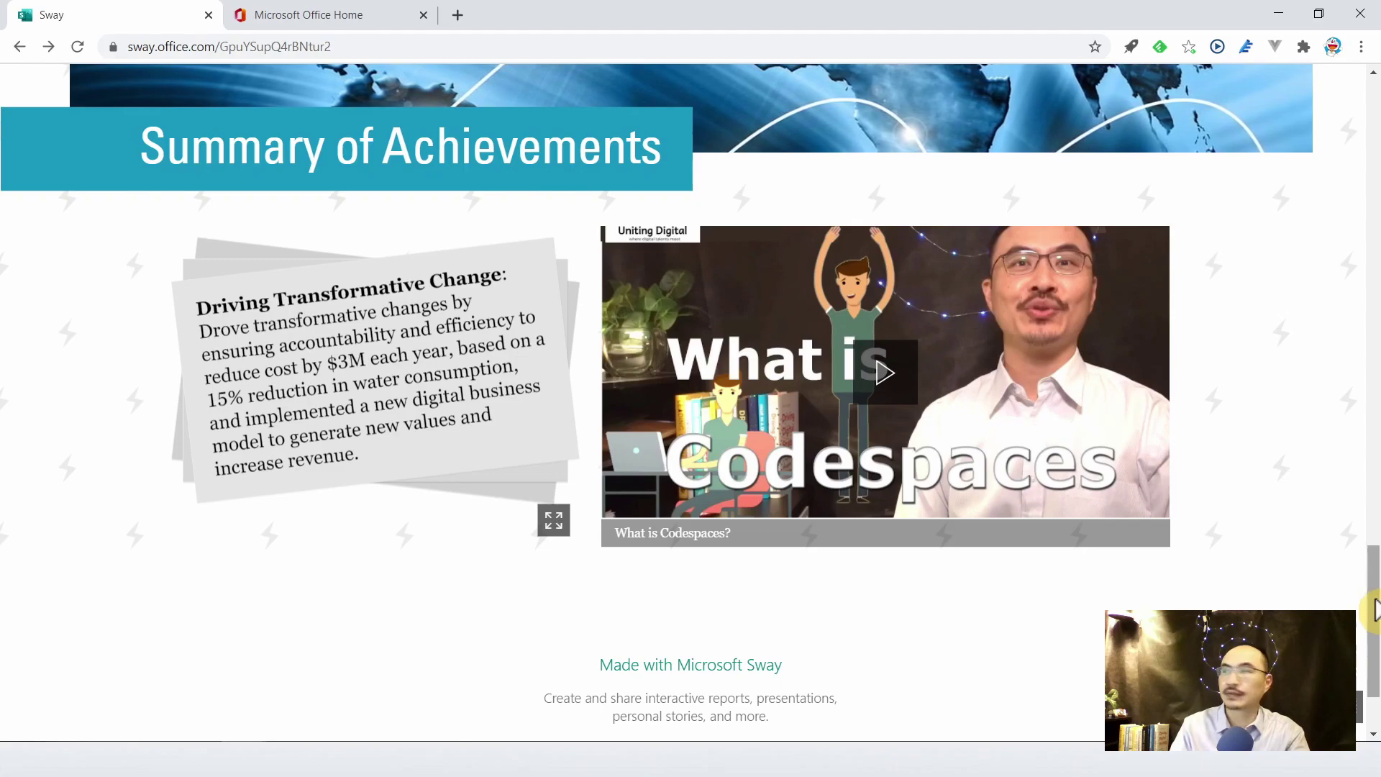
pyautogui.moveTo(1374, 610); pyautogui.dragTo(1374, 165)
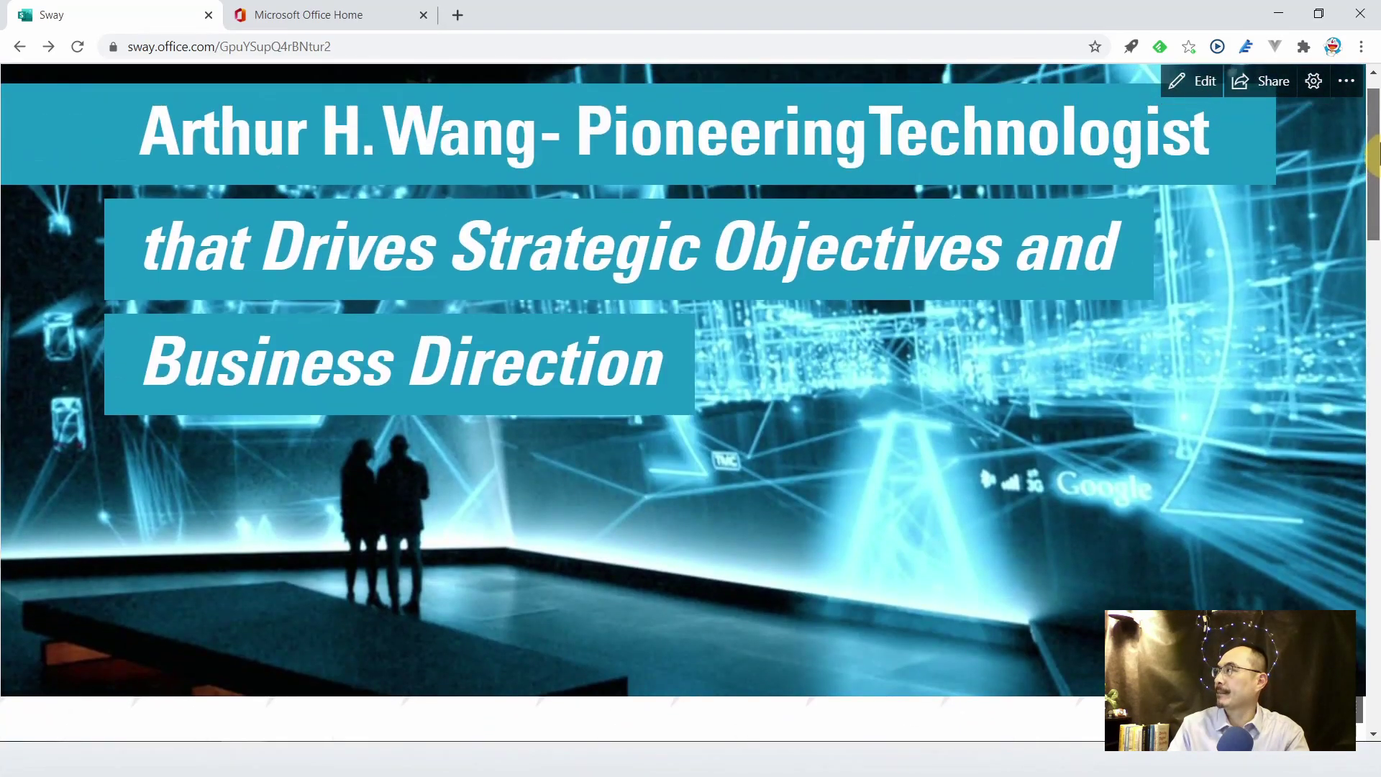